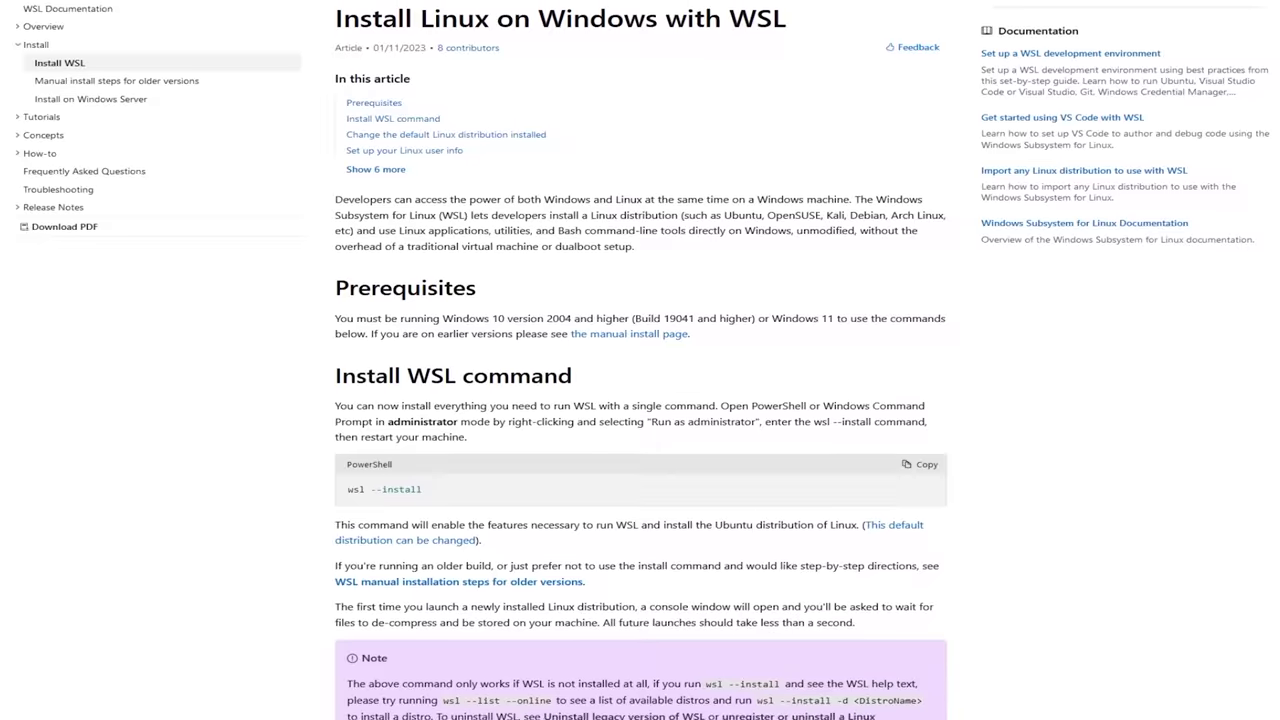
Scroll the WSL install article down to the 'Install WSL command' and 'Change the default Linux distribution' sections
{"action": "scroll", "coordinate": [640, 400], "scroll_direction": "down", "scroll_amount": 1}
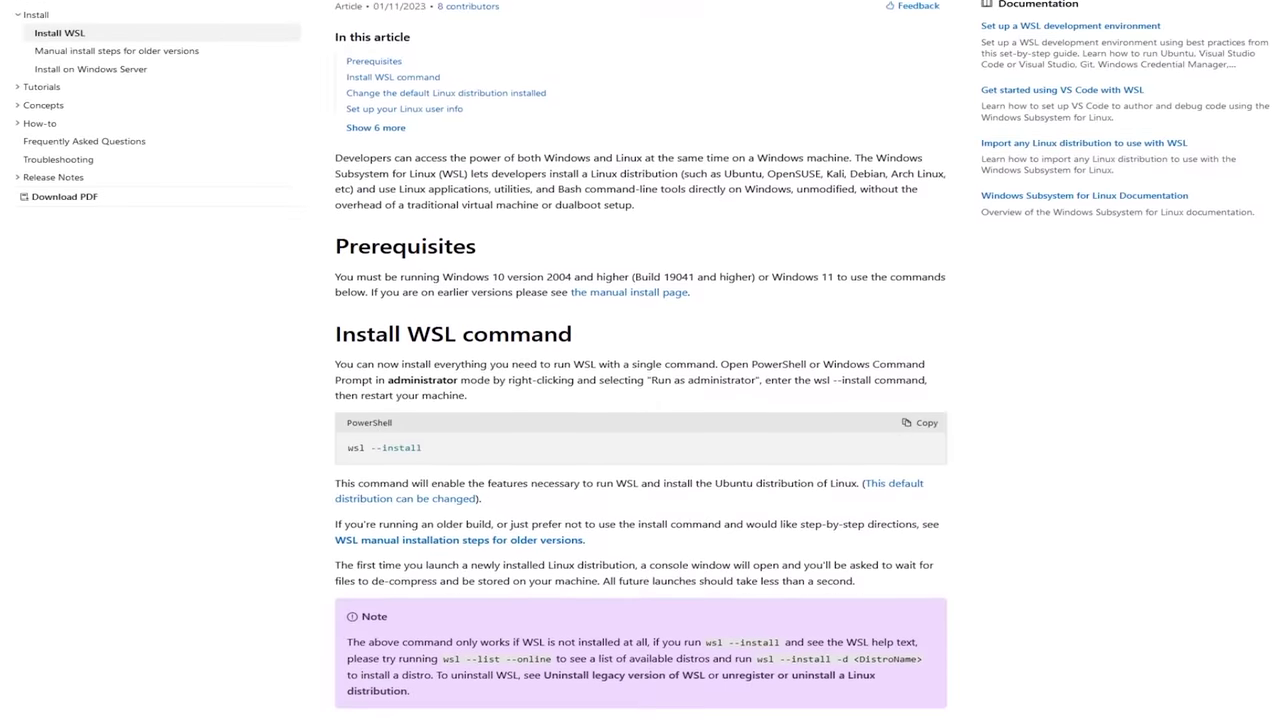
{"action": "scroll", "coordinate": [640, 400], "scroll_direction": "down", "scroll_amount": 1}
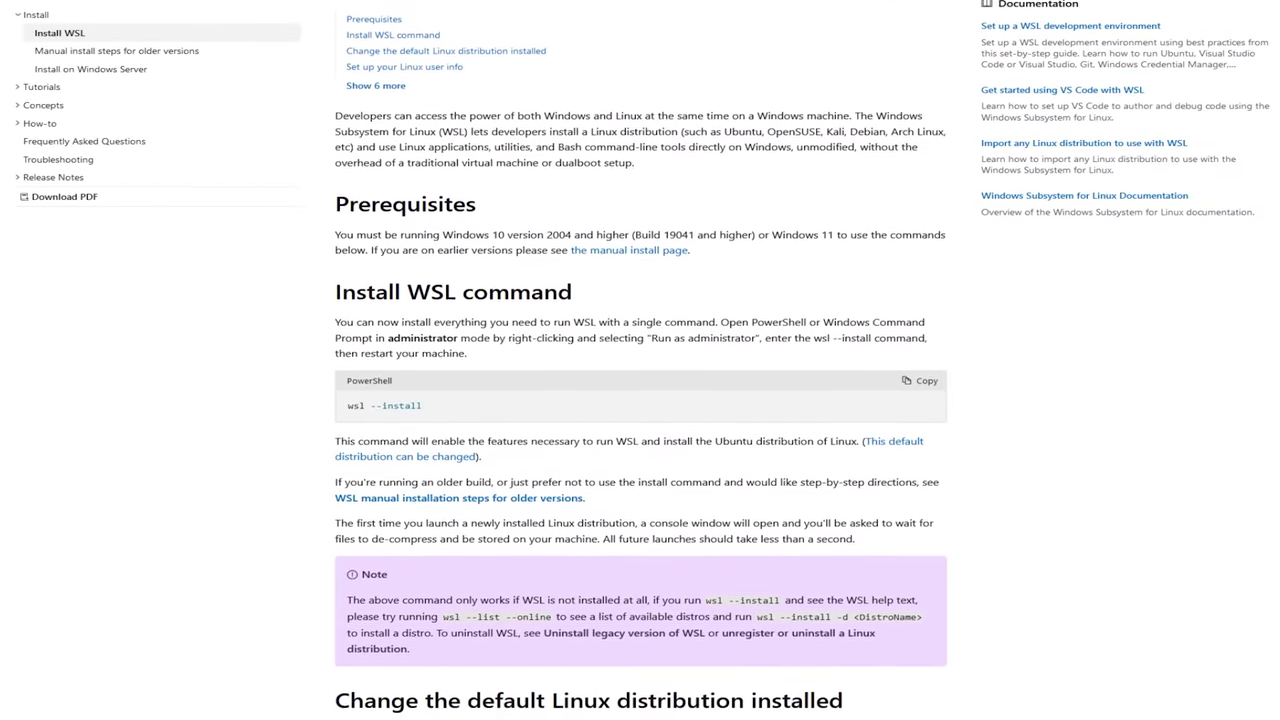
{"action": "scroll", "coordinate": [640, 400], "scroll_direction": "down", "scroll_amount": 1}
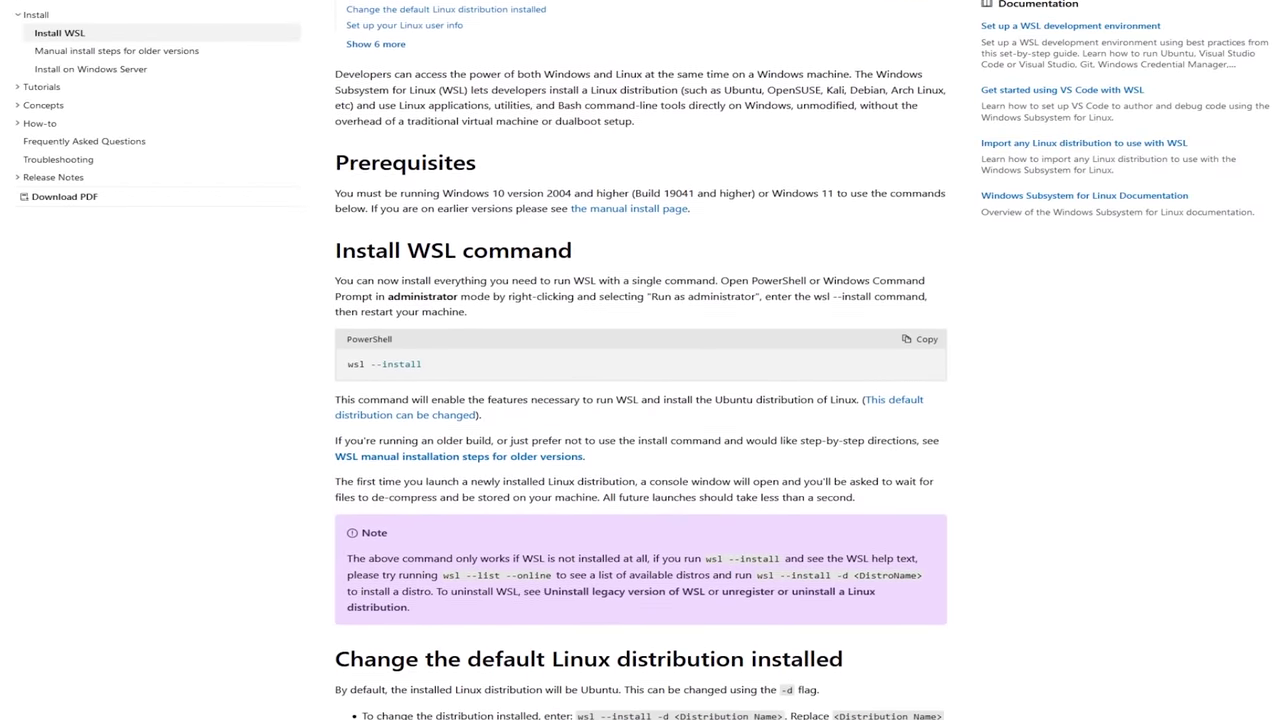
{"action": "scroll", "coordinate": [640, 400], "scroll_direction": "down", "scroll_amount": 1}
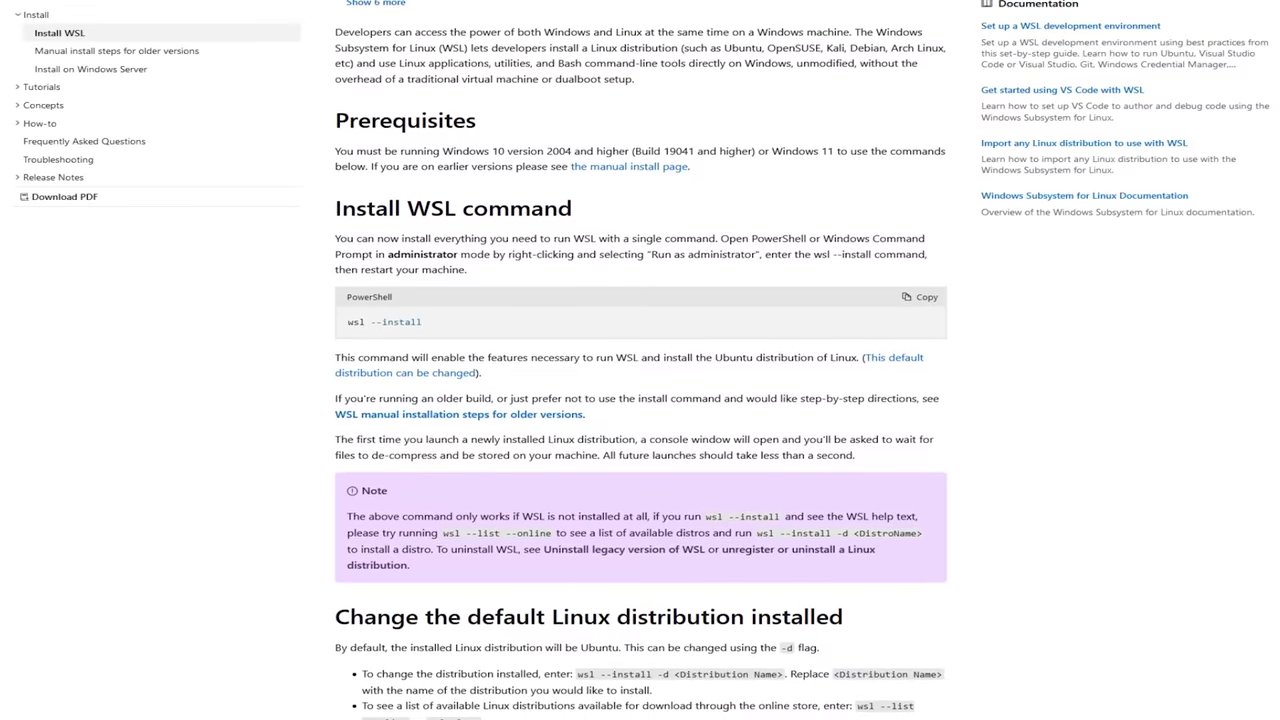
{"action": "scroll", "coordinate": [640, 400], "scroll_direction": "down", "scroll_amount": 1}
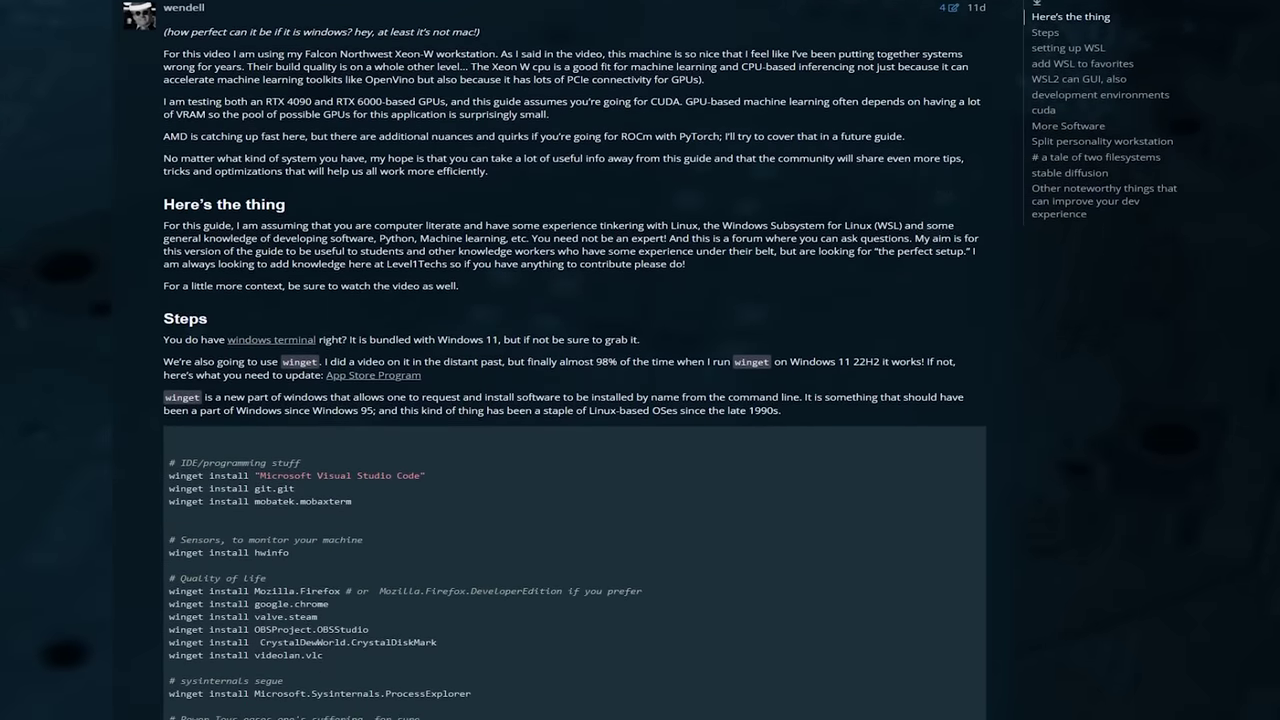
Scroll the Level1Techs guide down to the Steps section's list of winget install commands
{"action": "scroll", "coordinate": [575, 400], "scroll_direction": "down", "scroll_amount": 1}
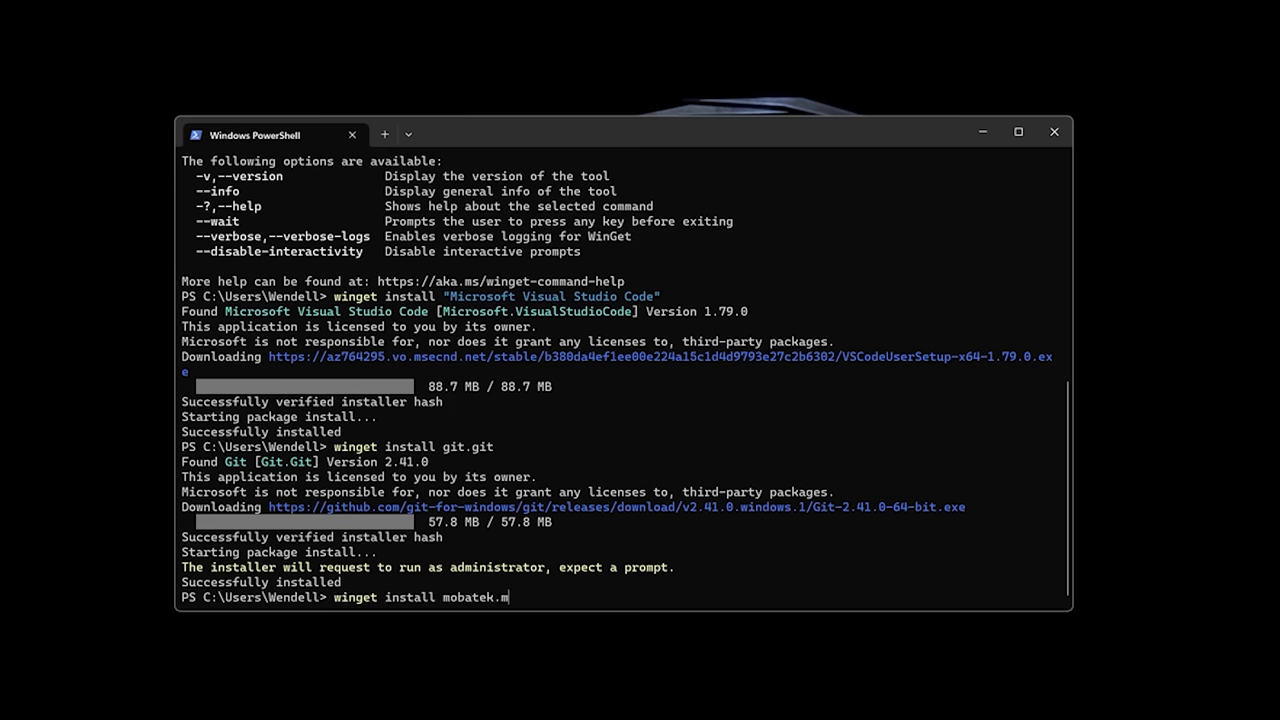
Finish the command winget install mobatek.mobaxterm and run it to install MobaXterm
{"action": "type", "text": "rm"}
{"action": "key", "text": "Return"}
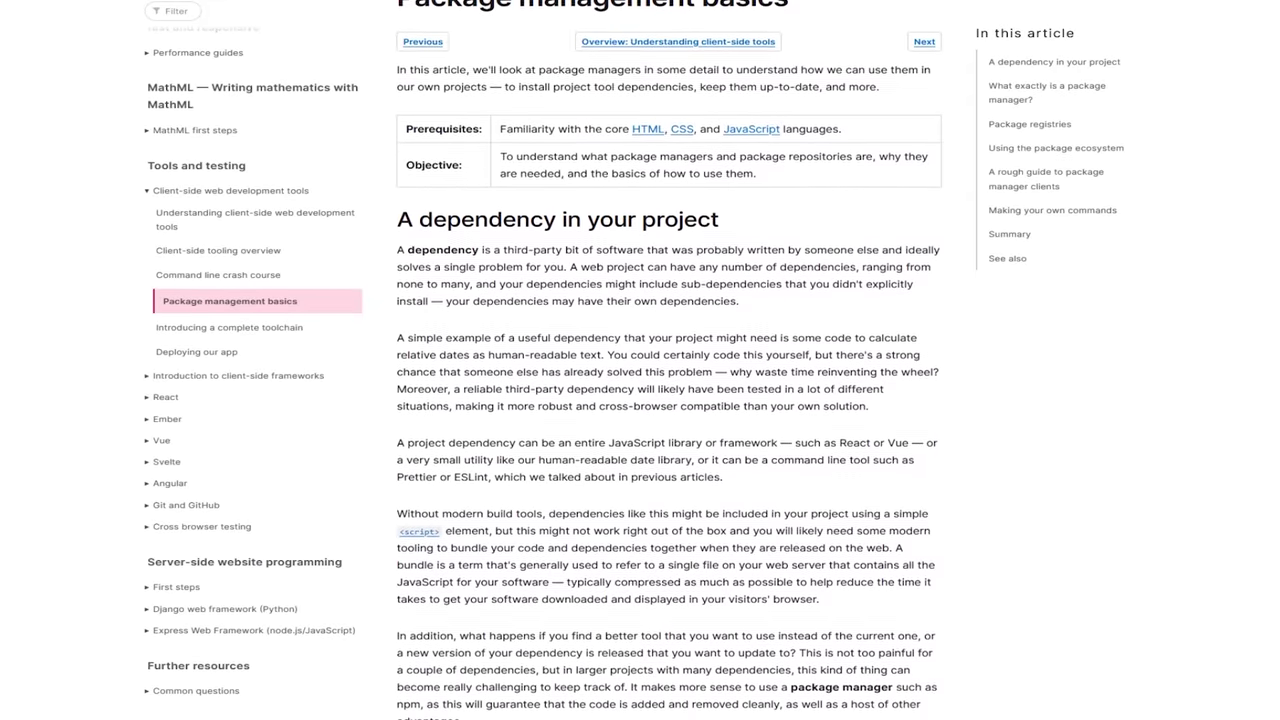
Scroll MDN's Package management basics article past the dependency section to 'What exactly is a package manager?'
{"action": "scroll", "coordinate": [668, 400], "scroll_direction": "down", "scroll_amount": 1}
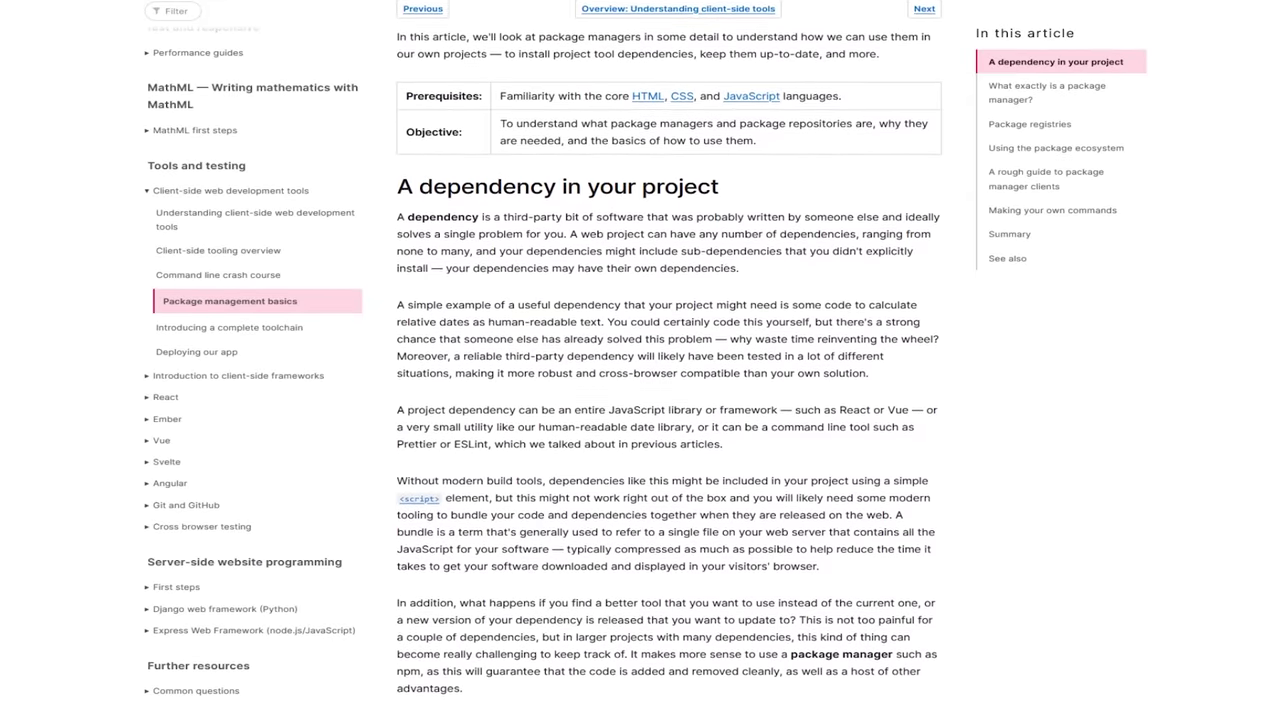
{"action": "scroll", "coordinate": [668, 400], "scroll_direction": "down", "scroll_amount": 3}
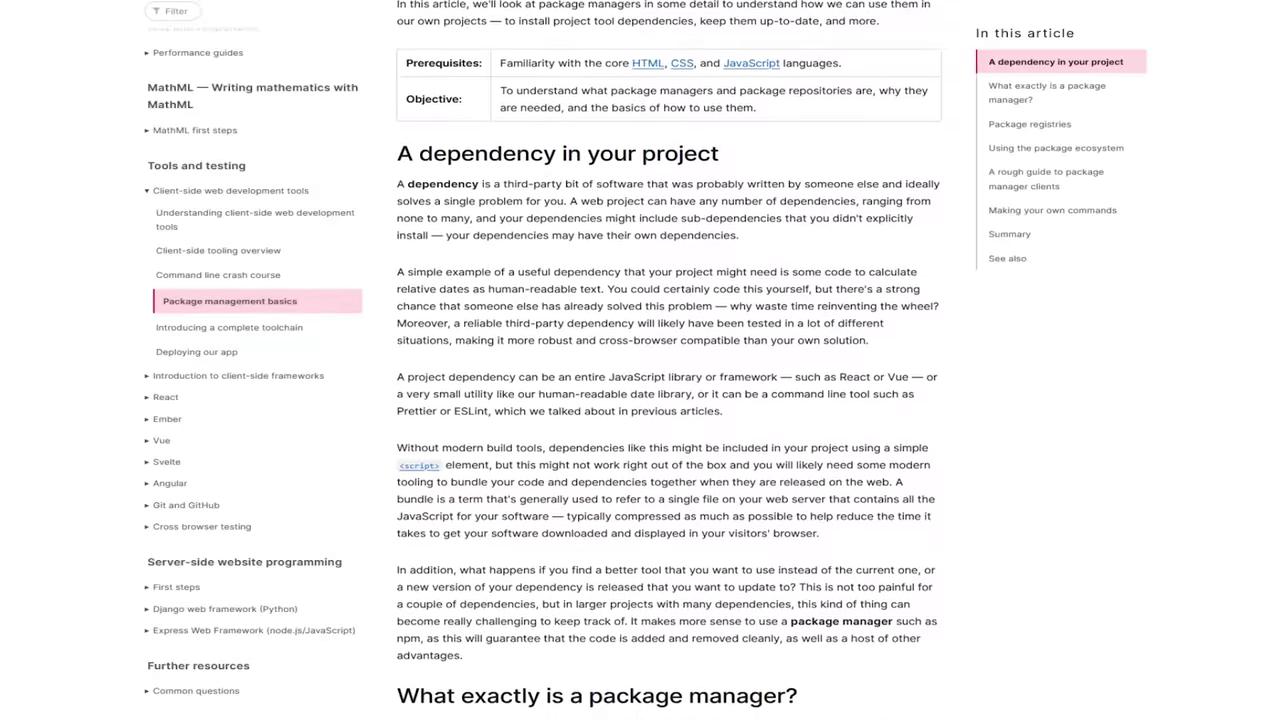
{"action": "scroll", "coordinate": [668, 400], "scroll_direction": "down", "scroll_amount": 3}
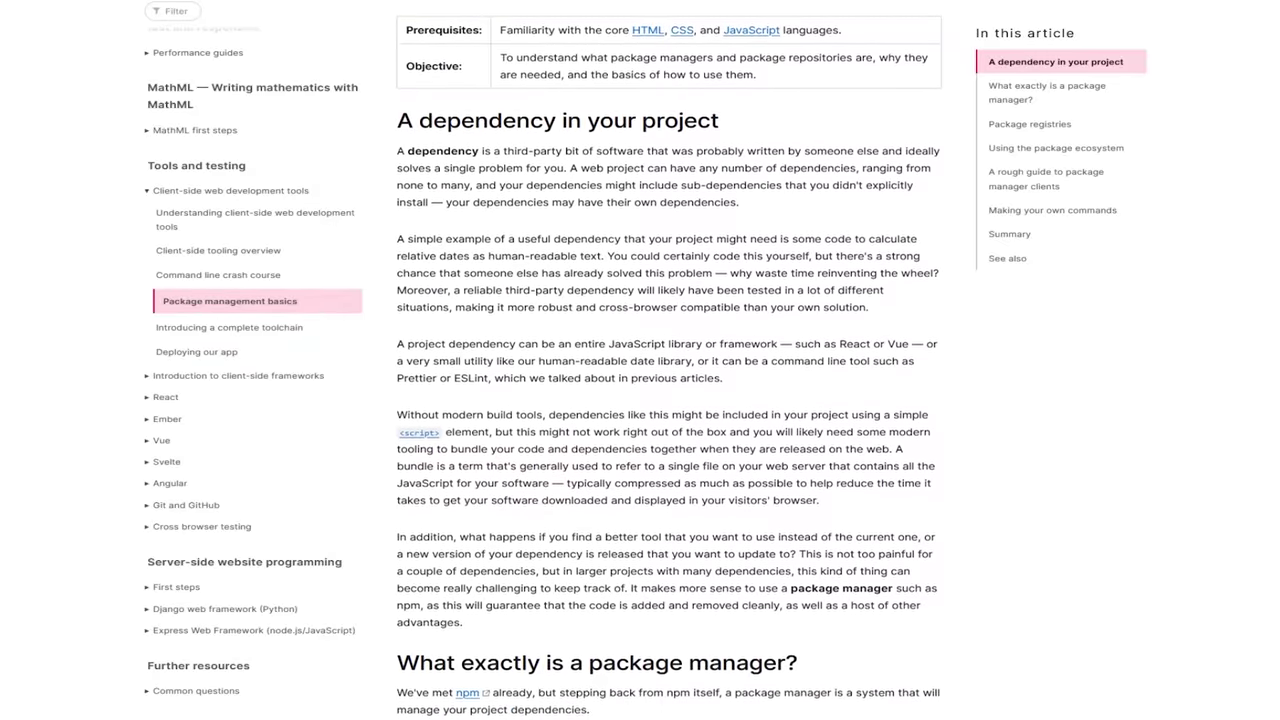
{"action": "scroll", "coordinate": [668, 400], "scroll_direction": "down", "scroll_amount": 3}
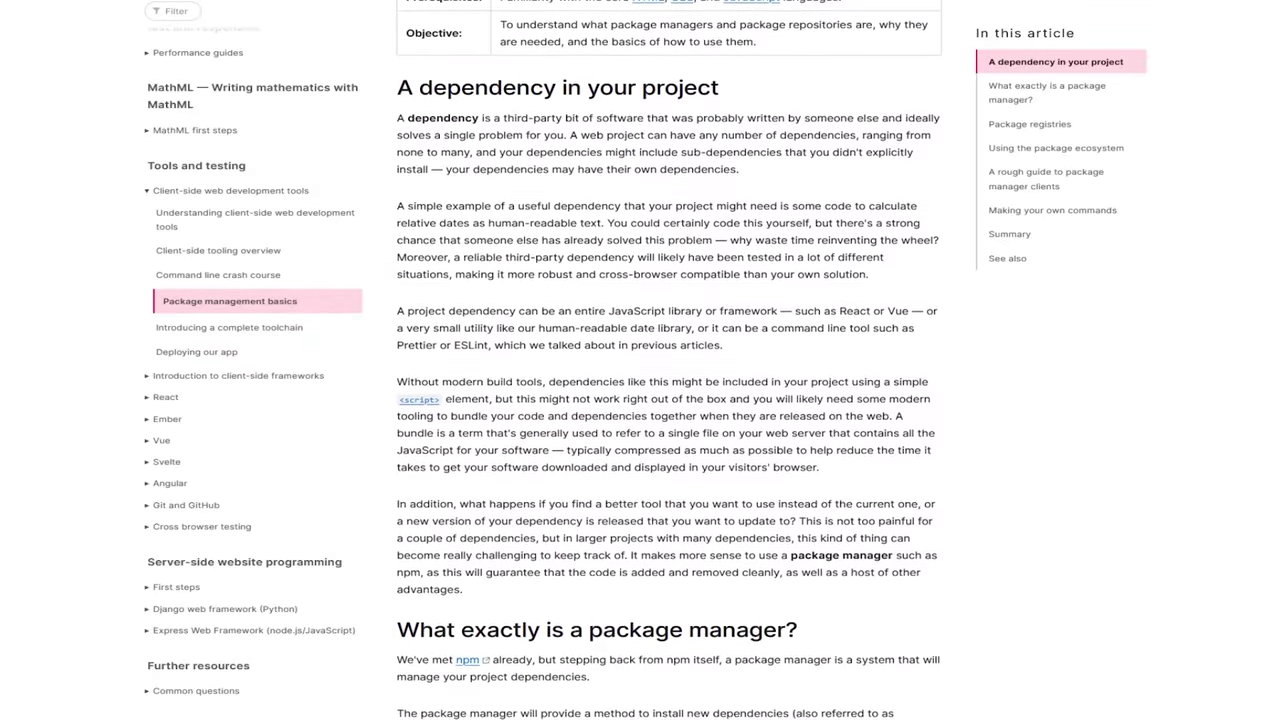
{"action": "scroll", "coordinate": [668, 400], "scroll_direction": "down", "scroll_amount": 3}
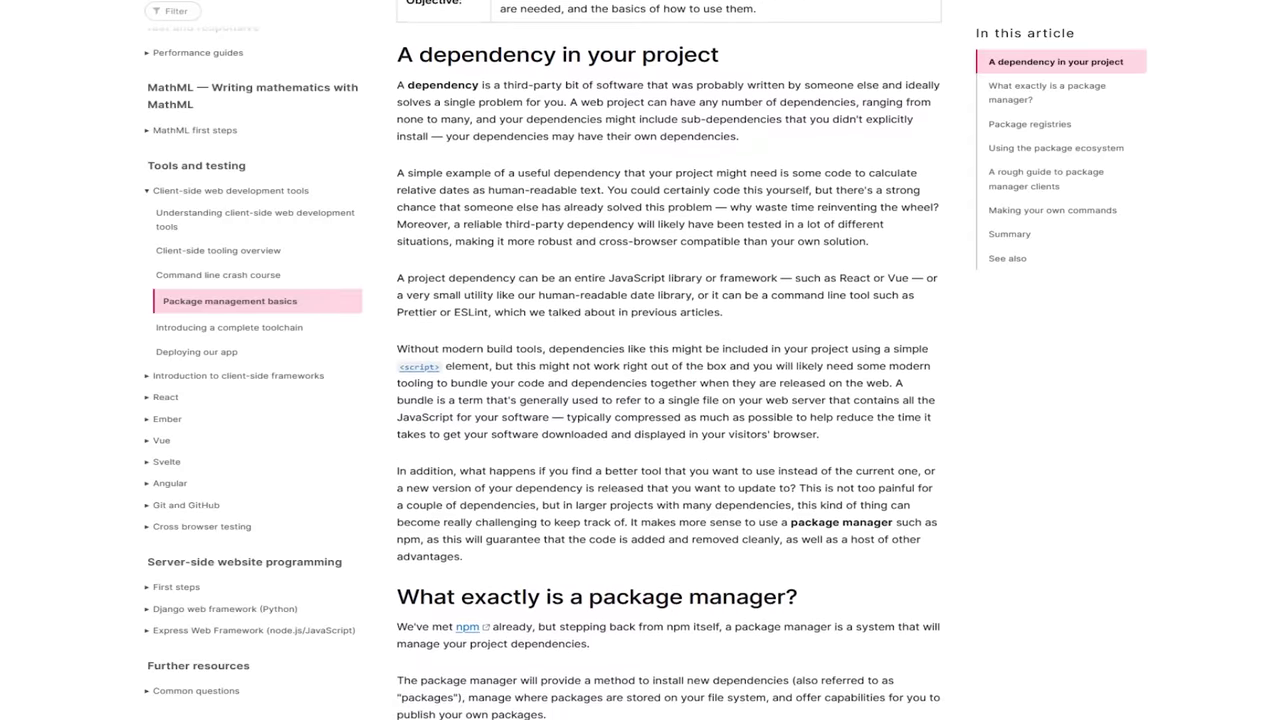
{"action": "scroll", "coordinate": [668, 400], "scroll_direction": "down", "scroll_amount": 3}
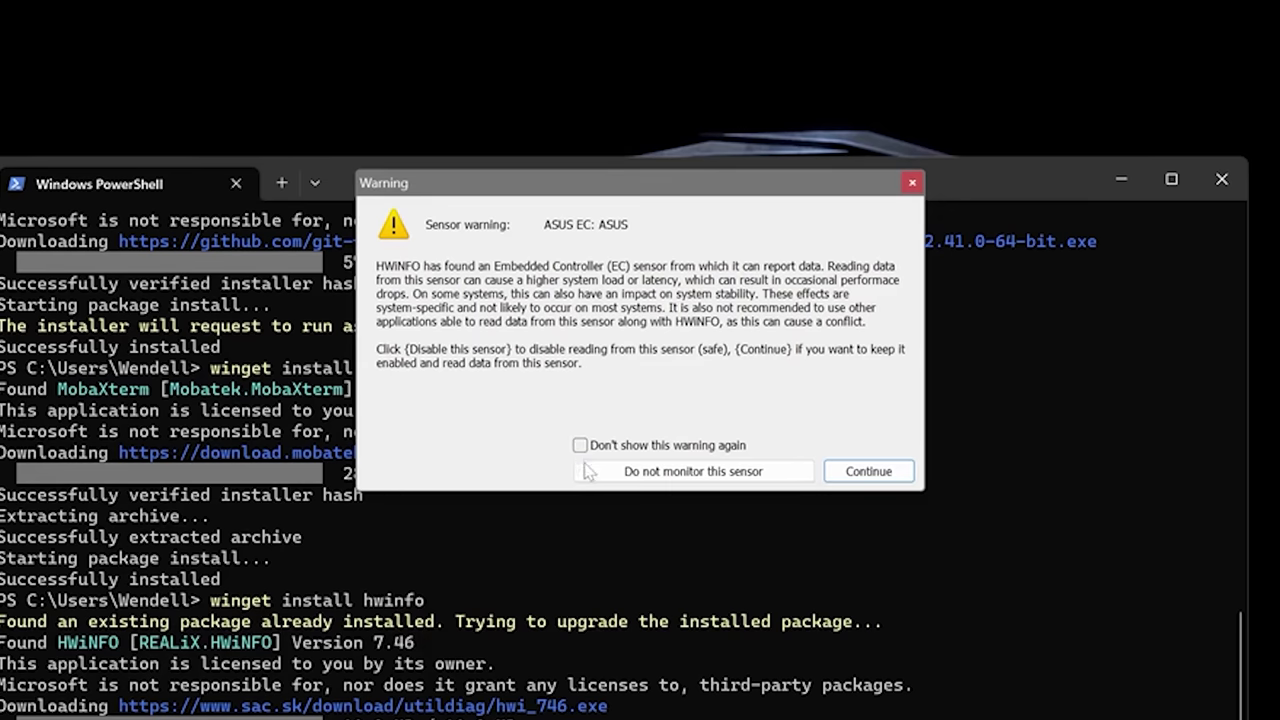
Choose 'Do not monitor this sensor' so HWiNFO stops reading the ASUS EC sensor
{"action": "left_click", "coordinate": [633, 477]}
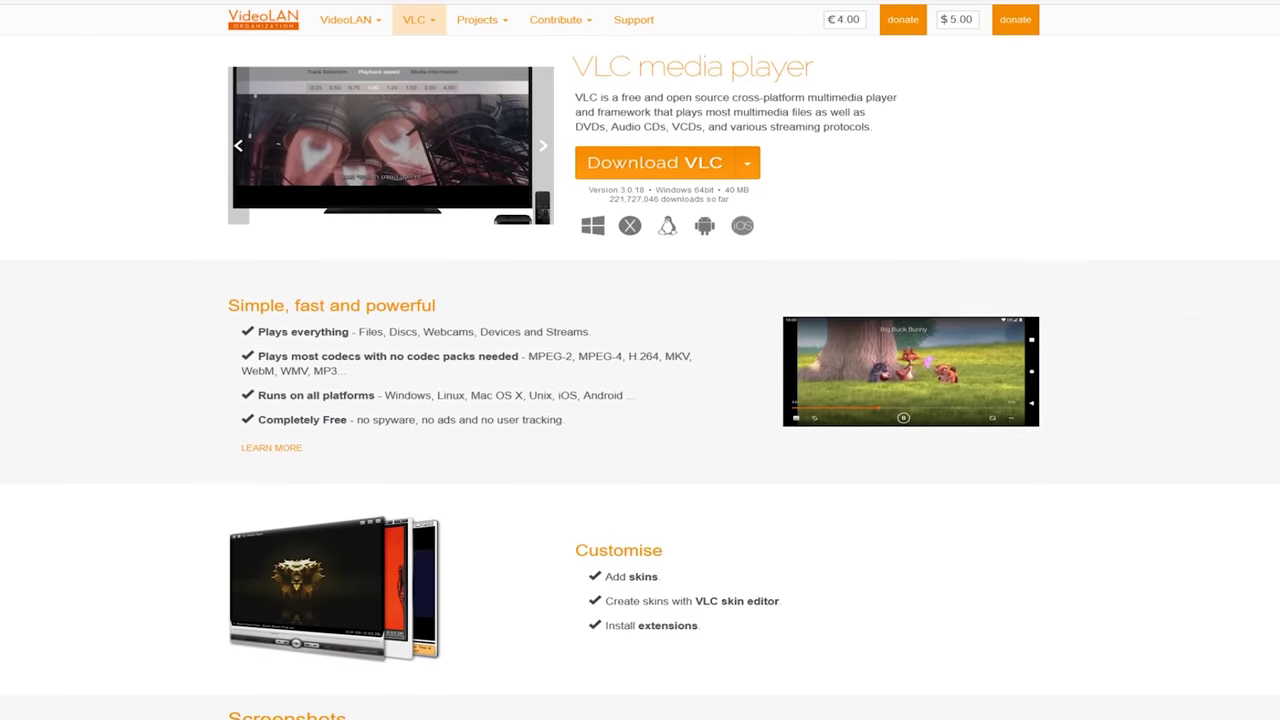
Scroll the VLC media player page down to the 'Simple, fast and powerful' feature list
{"action": "scroll", "coordinate": [640, 400], "scroll_direction": "down", "scroll_amount": 1}
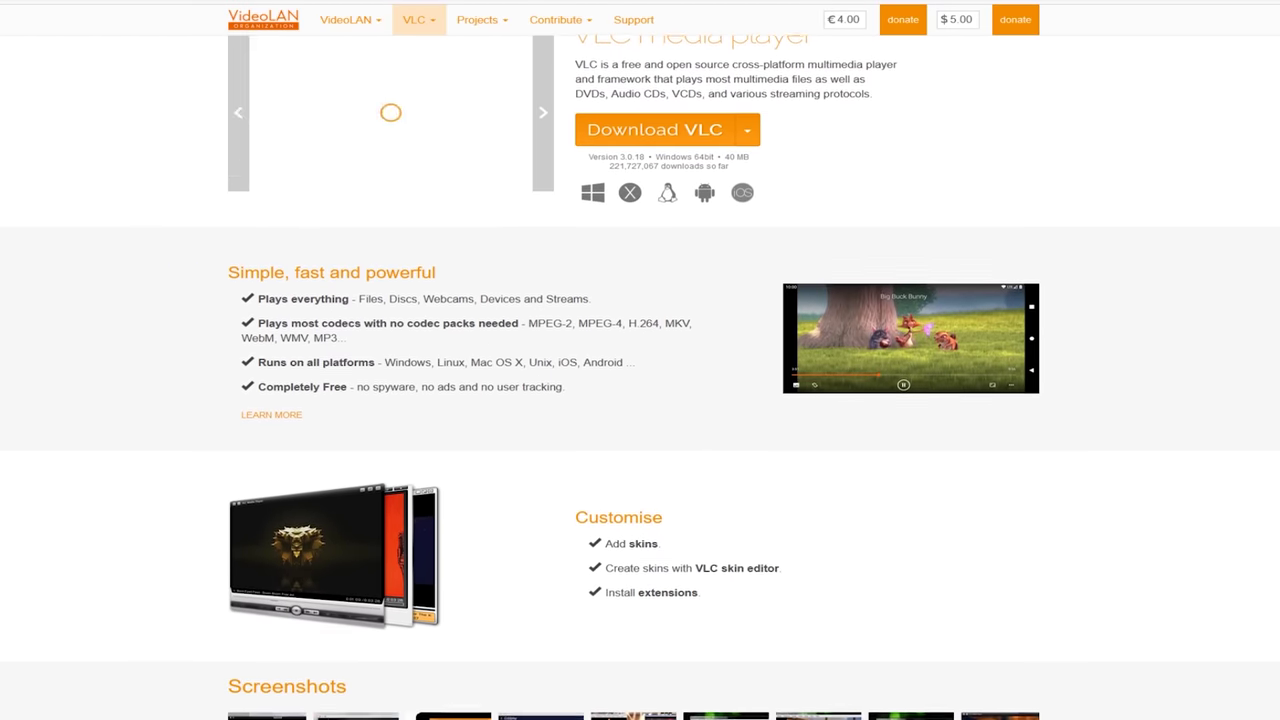
{"action": "scroll", "coordinate": [640, 400], "scroll_direction": "down", "scroll_amount": 1}
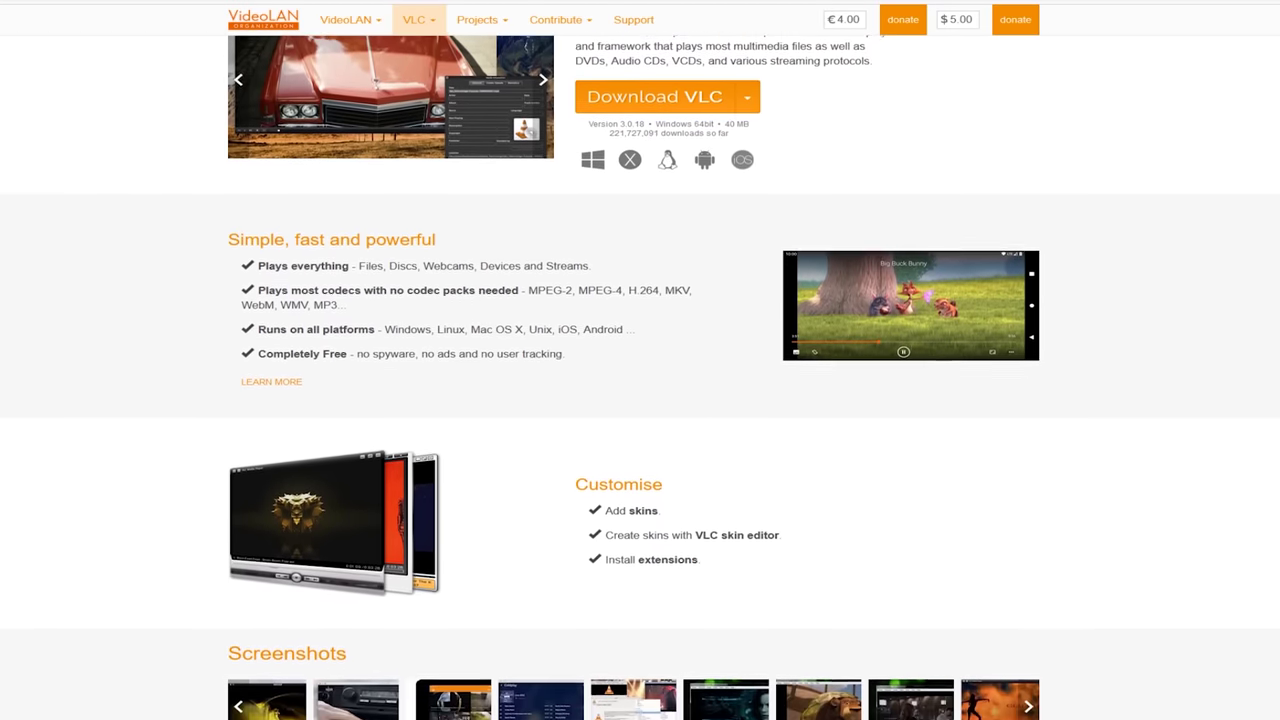
{"action": "scroll", "coordinate": [640, 400], "scroll_direction": "down", "scroll_amount": 1}
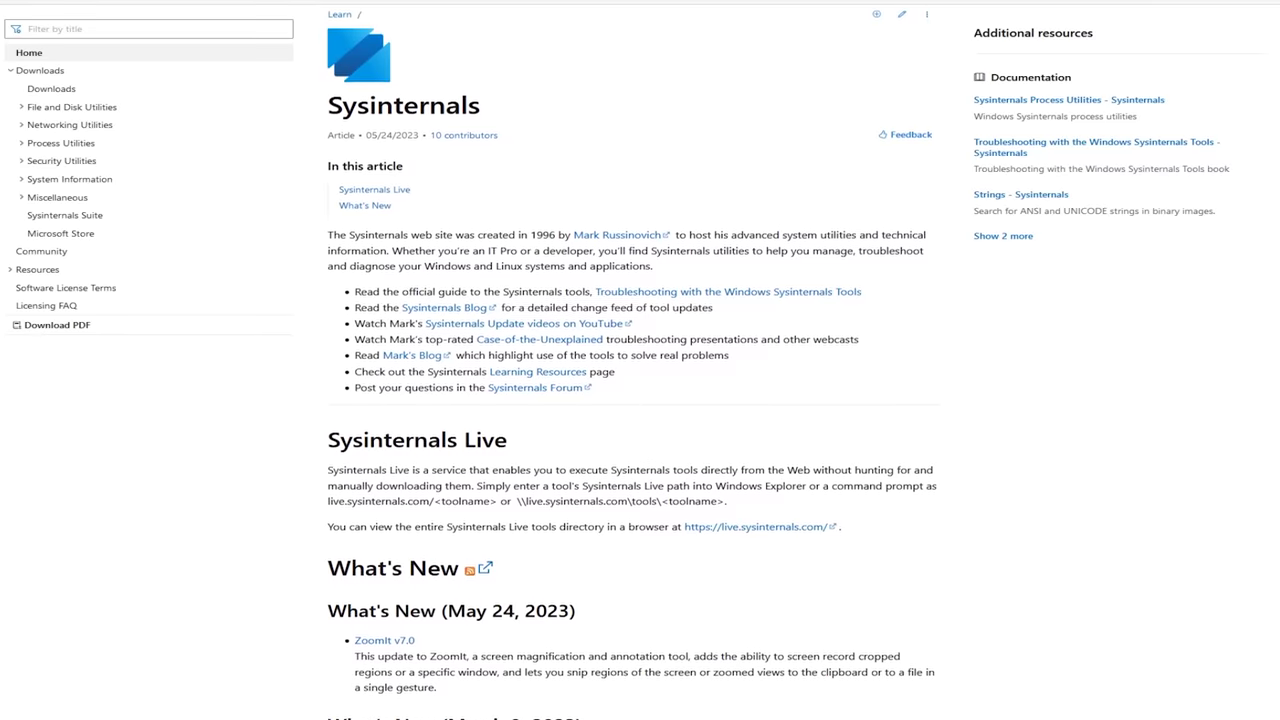
Scroll through the Sysinternals overview page on Microsoft Learn
{"action": "scroll", "coordinate": [632, 450], "scroll_direction": "down", "scroll_amount": 1}
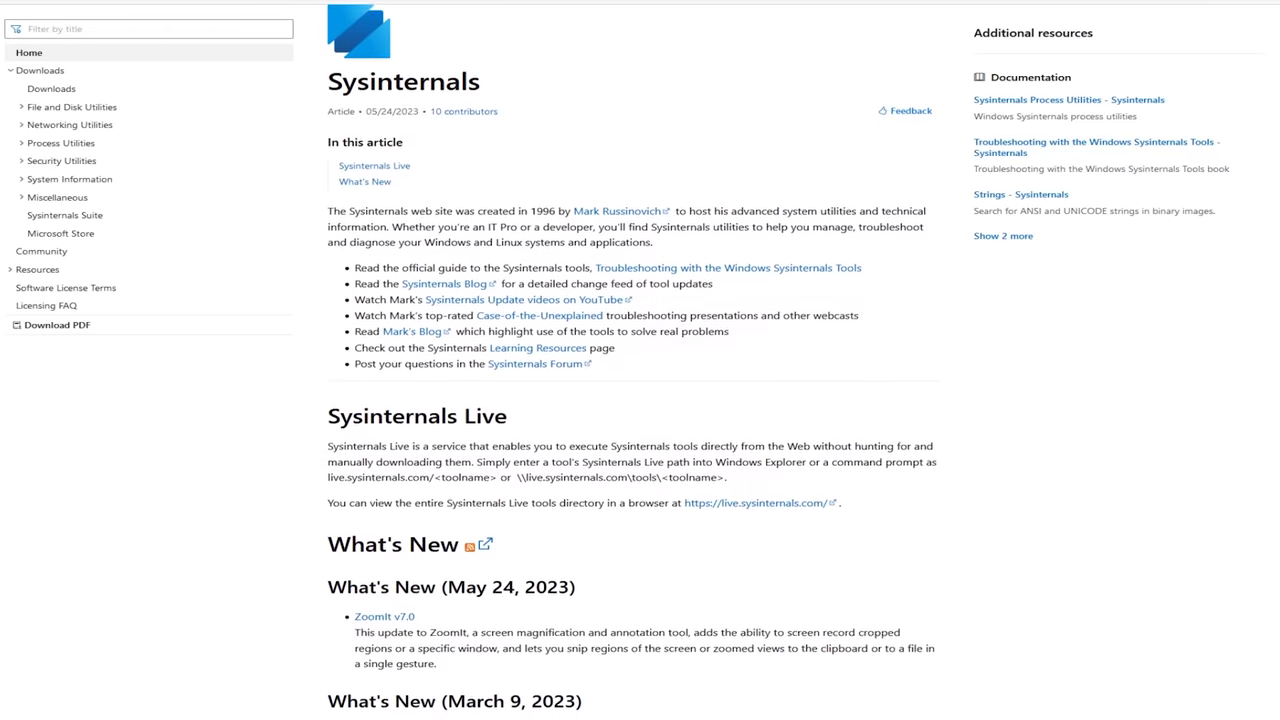
{"action": "scroll", "coordinate": [632, 400], "scroll_direction": "down", "scroll_amount": 1}
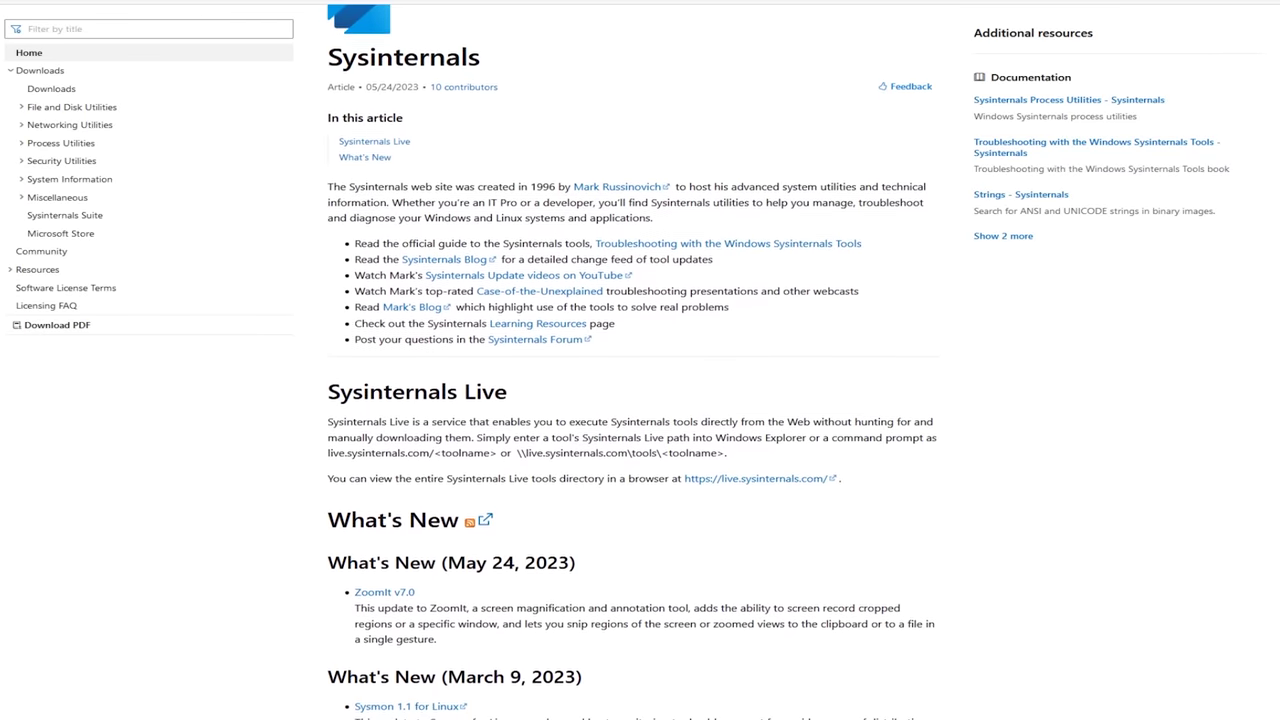
{"action": "scroll", "coordinate": [632, 400], "scroll_direction": "down", "scroll_amount": 1}
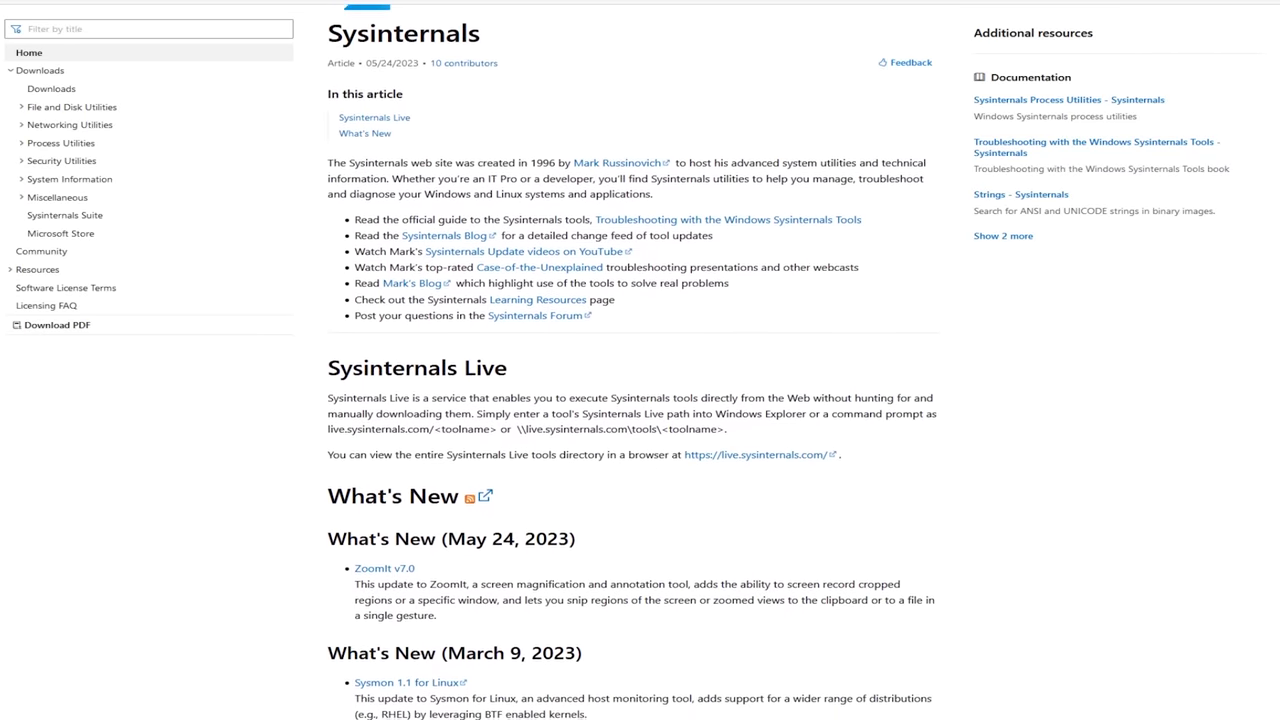
{"action": "scroll", "coordinate": [632, 400], "scroll_direction": "down", "scroll_amount": 1}
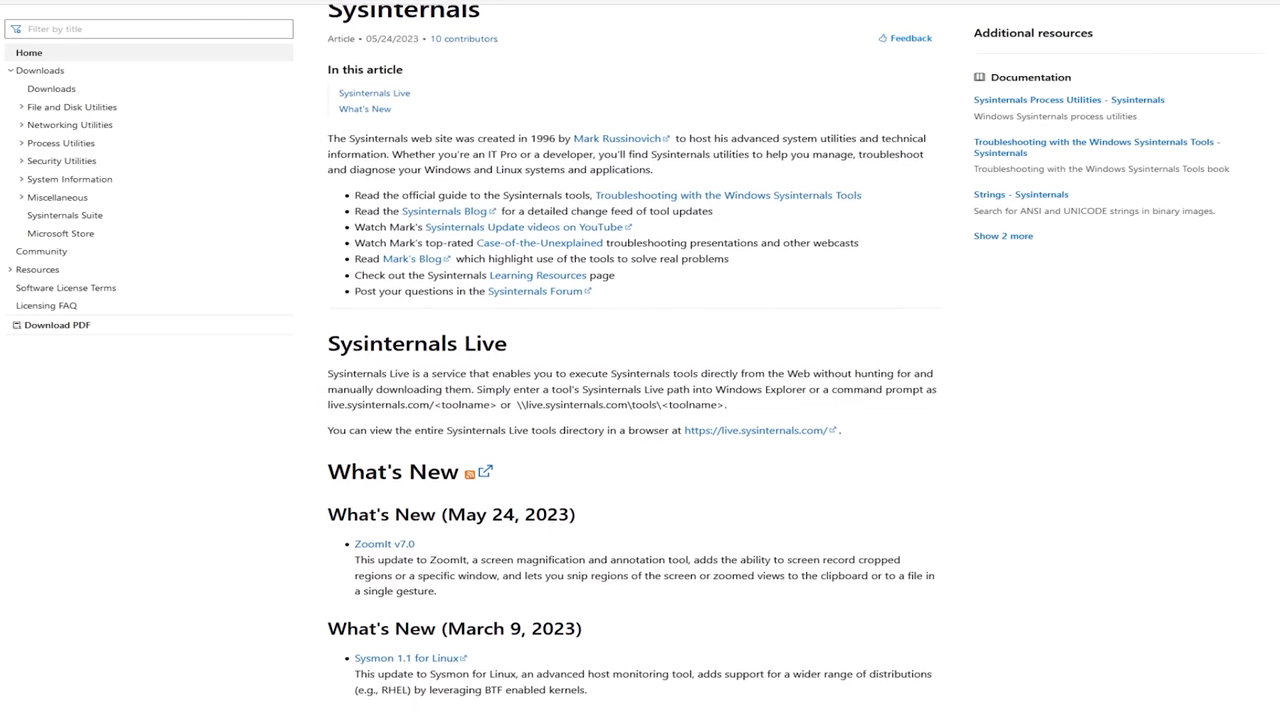
{"action": "scroll", "coordinate": [632, 400], "scroll_direction": "down", "scroll_amount": 1}
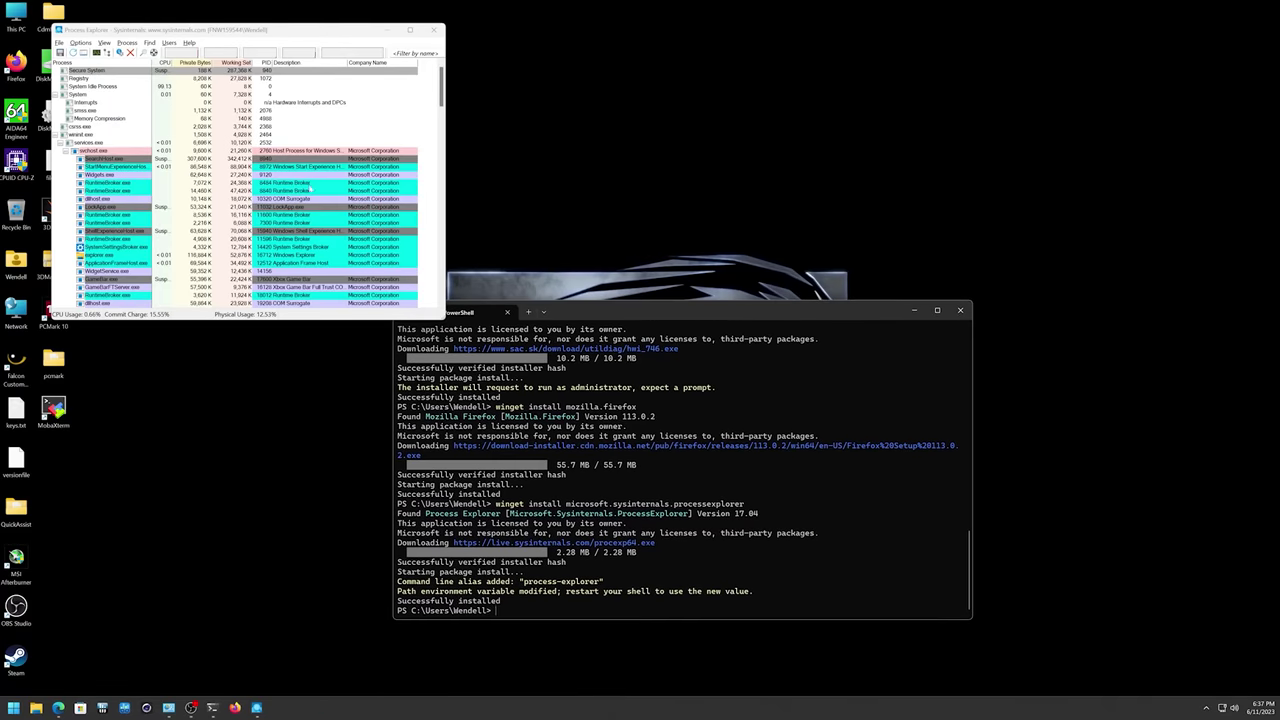
Centre the Process Explorer window and view, then cancel, RuntimeBroker.exe's properties
{"action": "left_click_drag", "start_coordinate": [209, 37], "coordinate": [420, 262]}
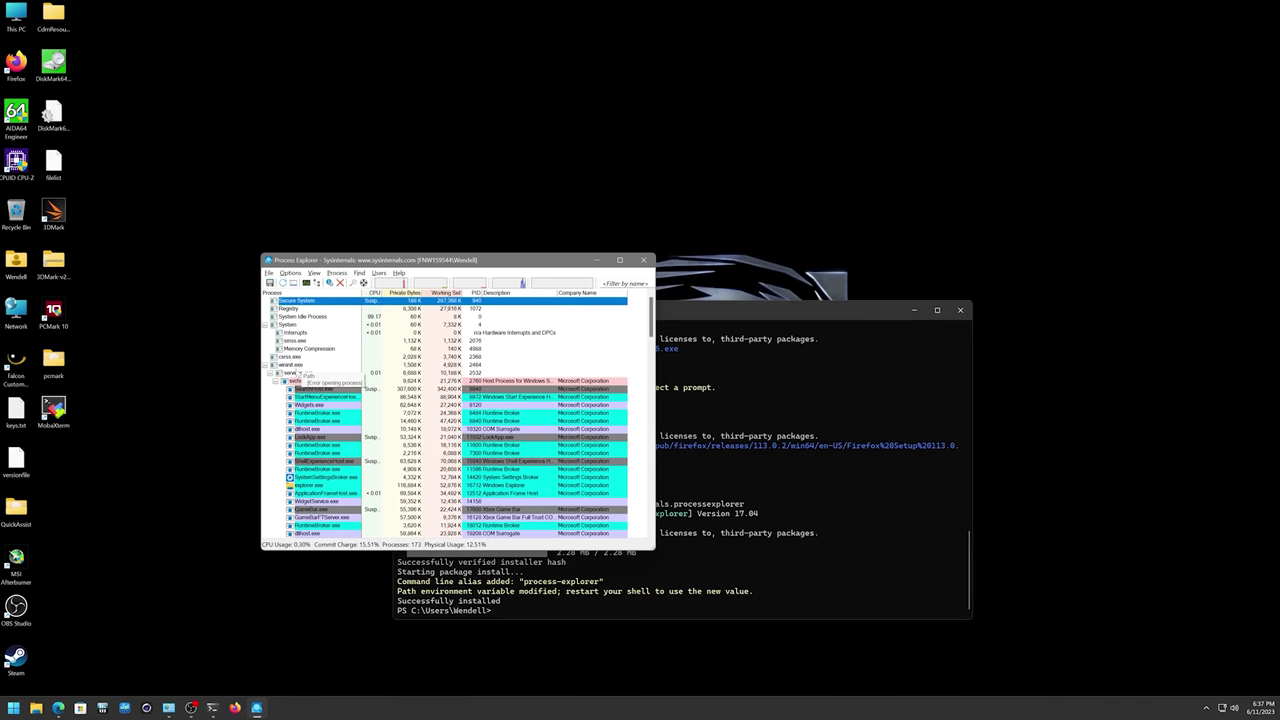
{"action": "scroll", "coordinate": [305, 400], "scroll_direction": "down", "scroll_amount": 6}
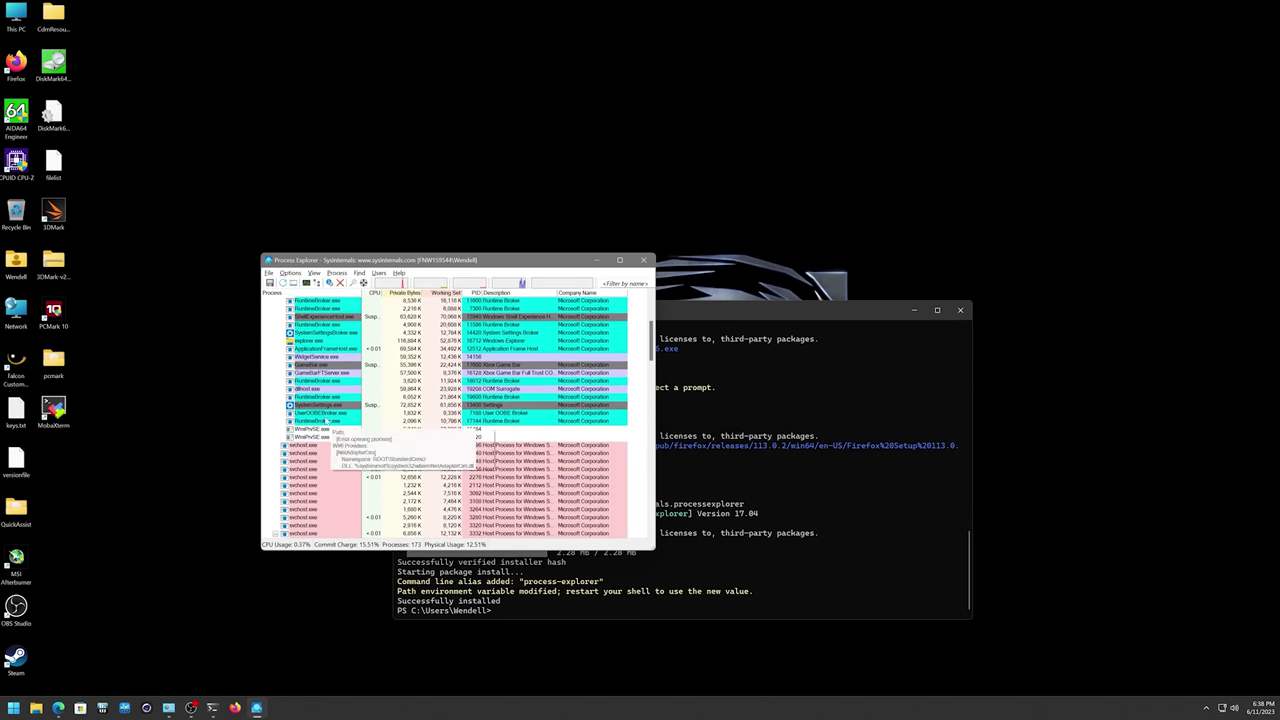
{"action": "double_click", "coordinate": [320, 381]}
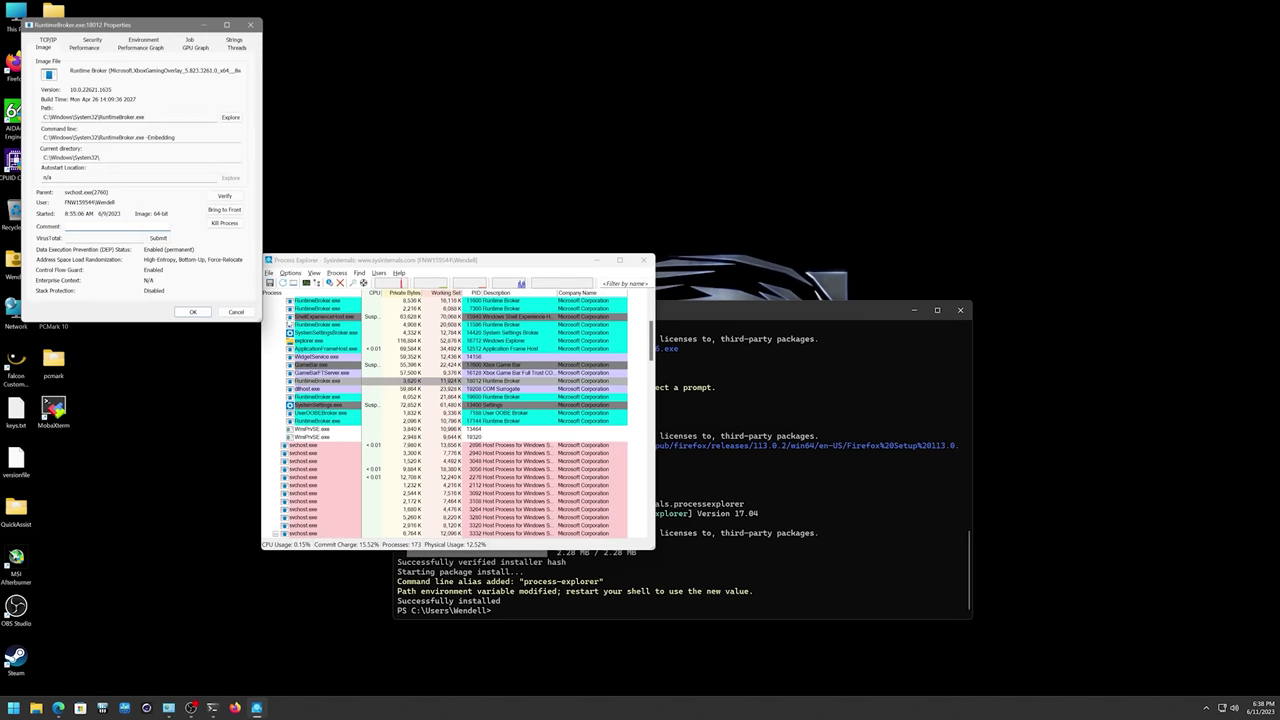
{"action": "left_click", "coordinate": [236, 312]}
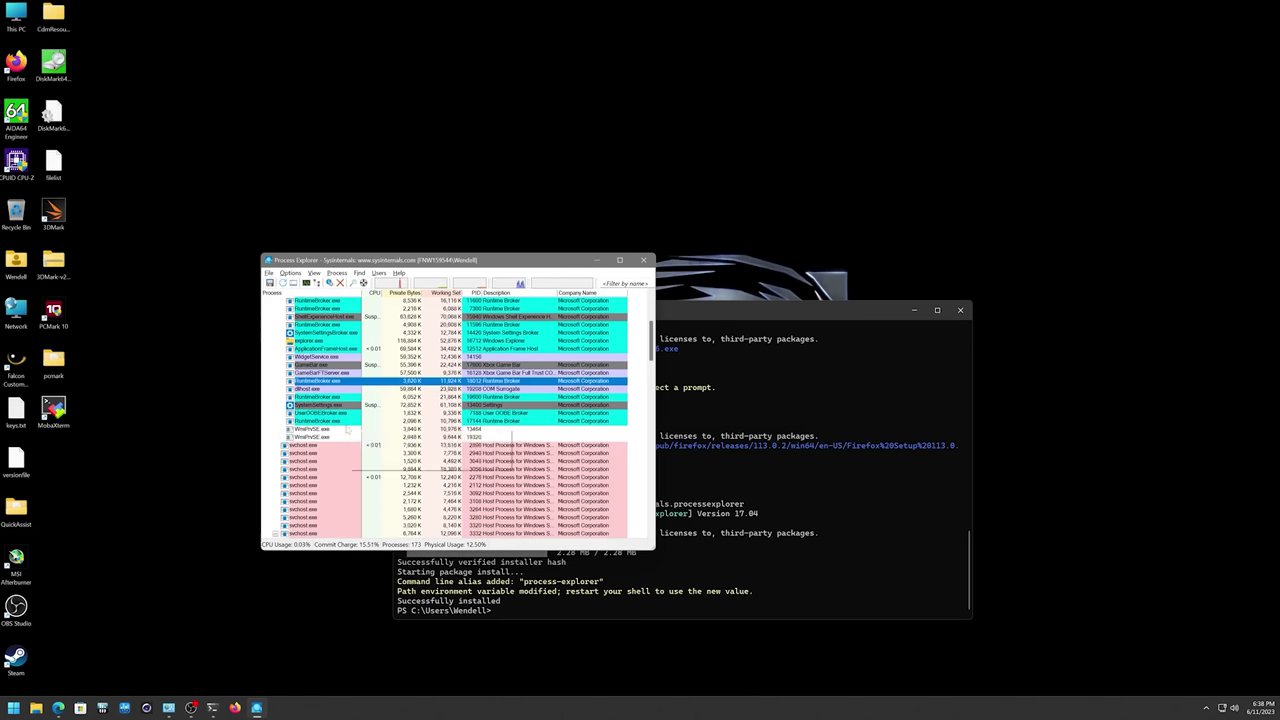
Scroll the process list and open NVDisplay.Container.exe's properties
{"action": "scroll", "coordinate": [346, 428], "scroll_direction": "down", "scroll_amount": 5}
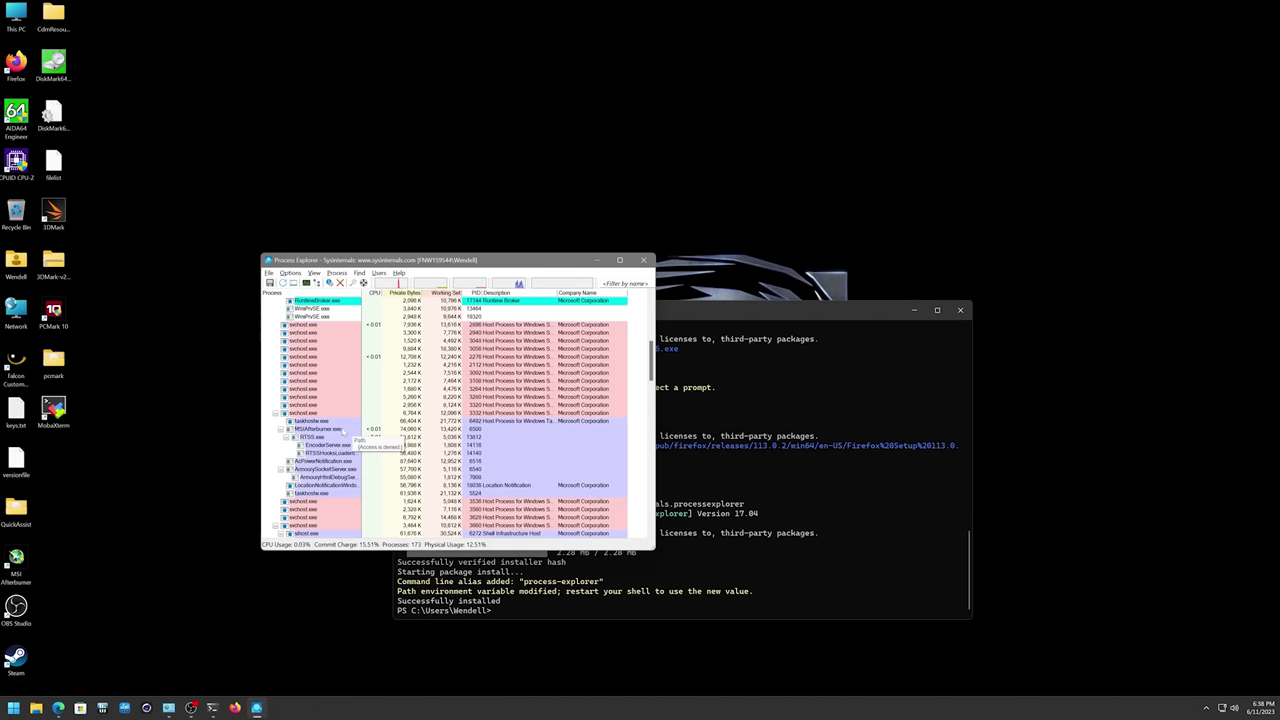
{"action": "scroll", "coordinate": [344, 429], "scroll_direction": "down", "scroll_amount": 7}
{"action": "double_click", "coordinate": [342, 405]}
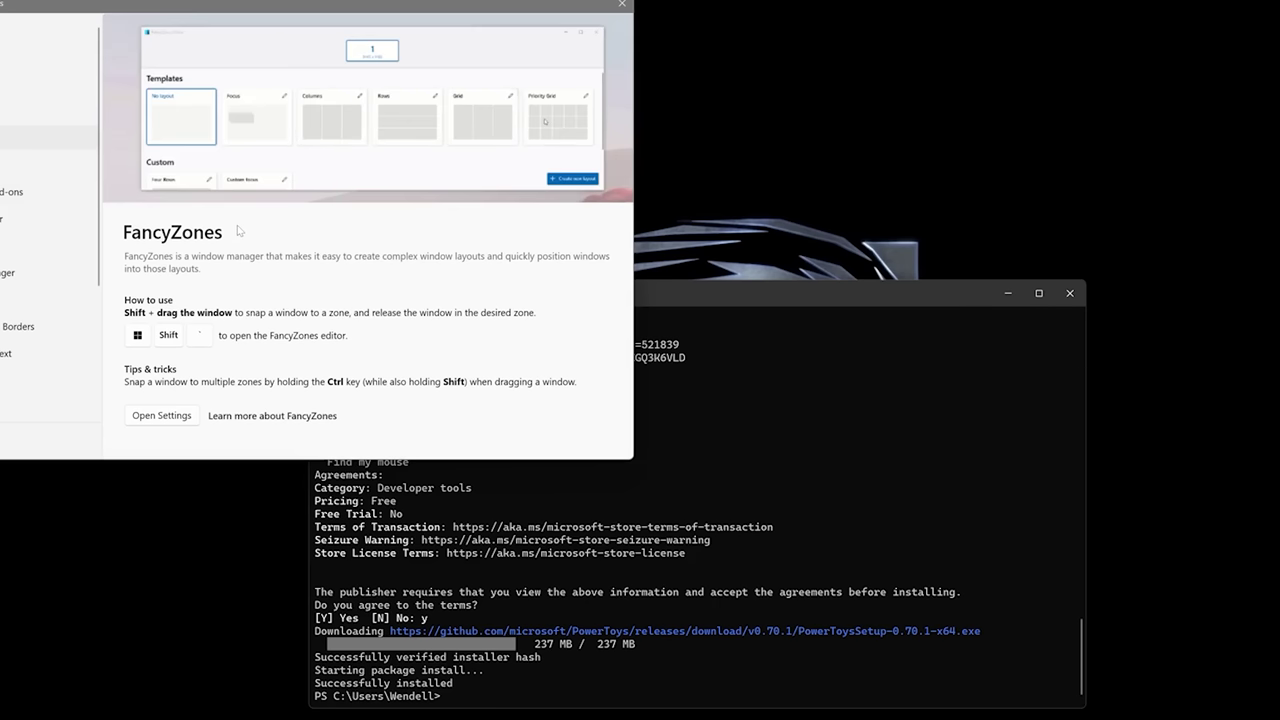
Search PowerToys Run for 'process' and select the Process Explorer result
{"action": "key", "text": "alt+space"}
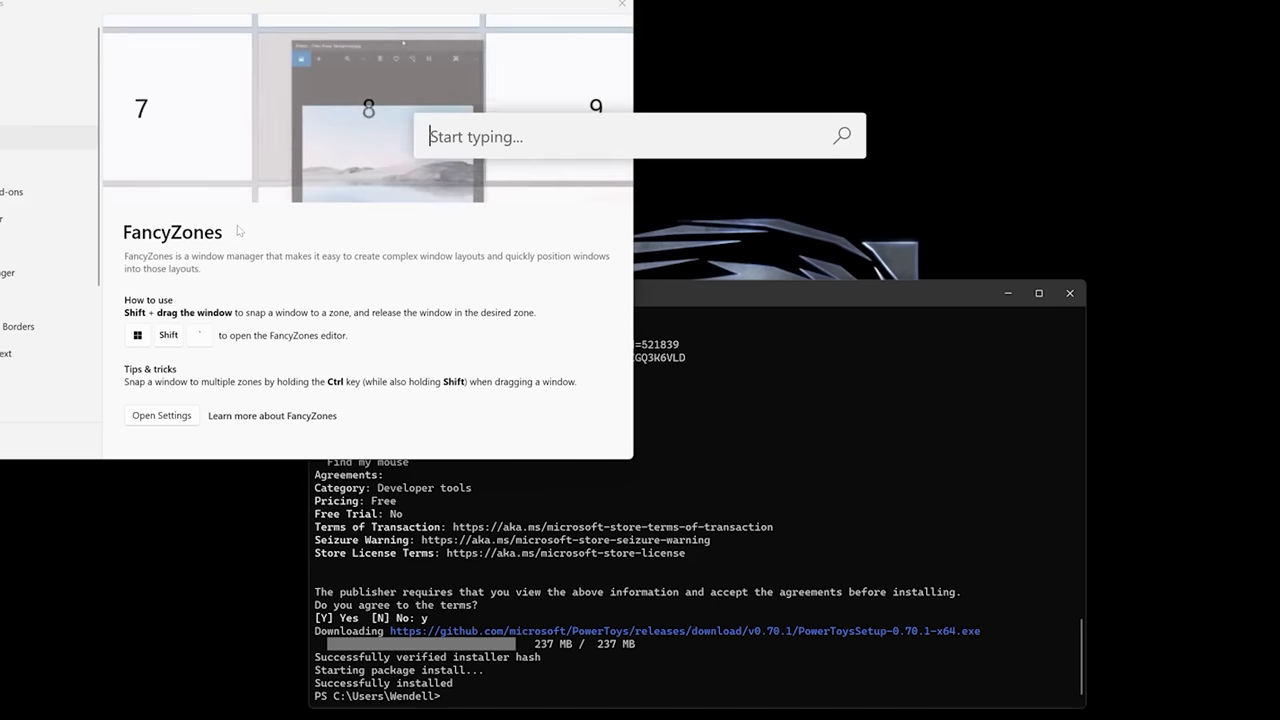
{"action": "type", "text": "process"}
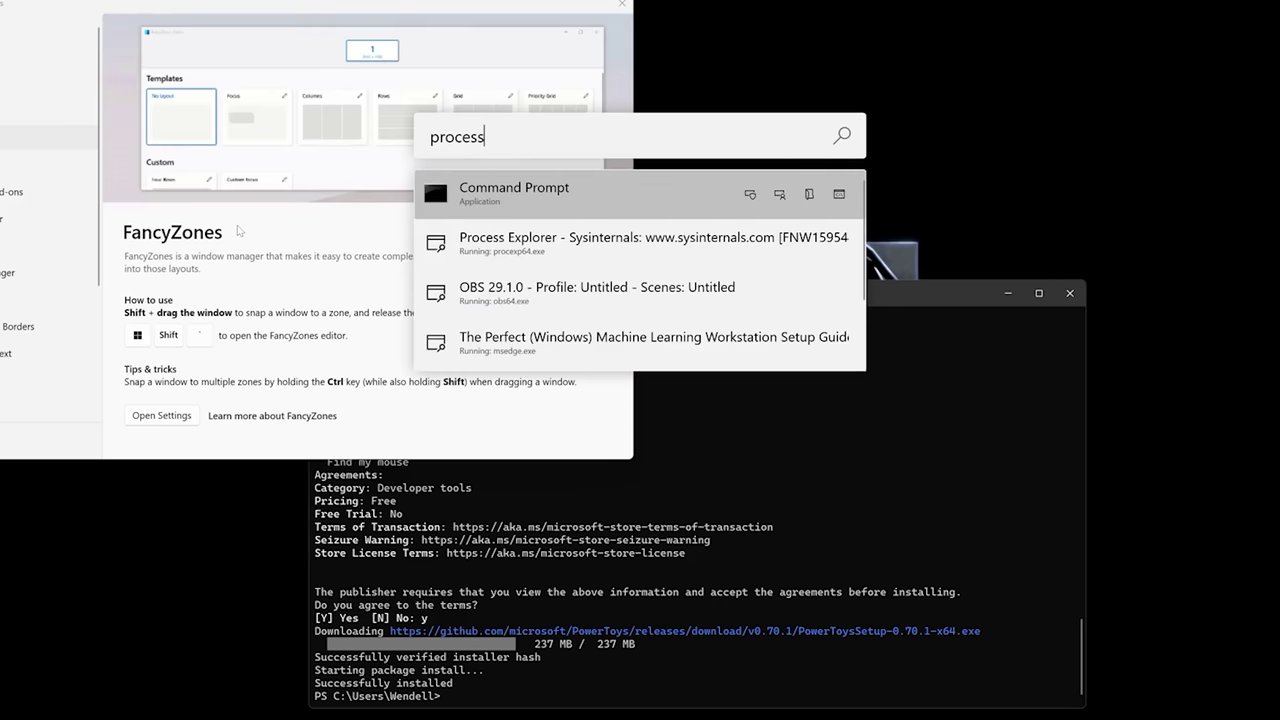
{"action": "key", "text": "Down"}
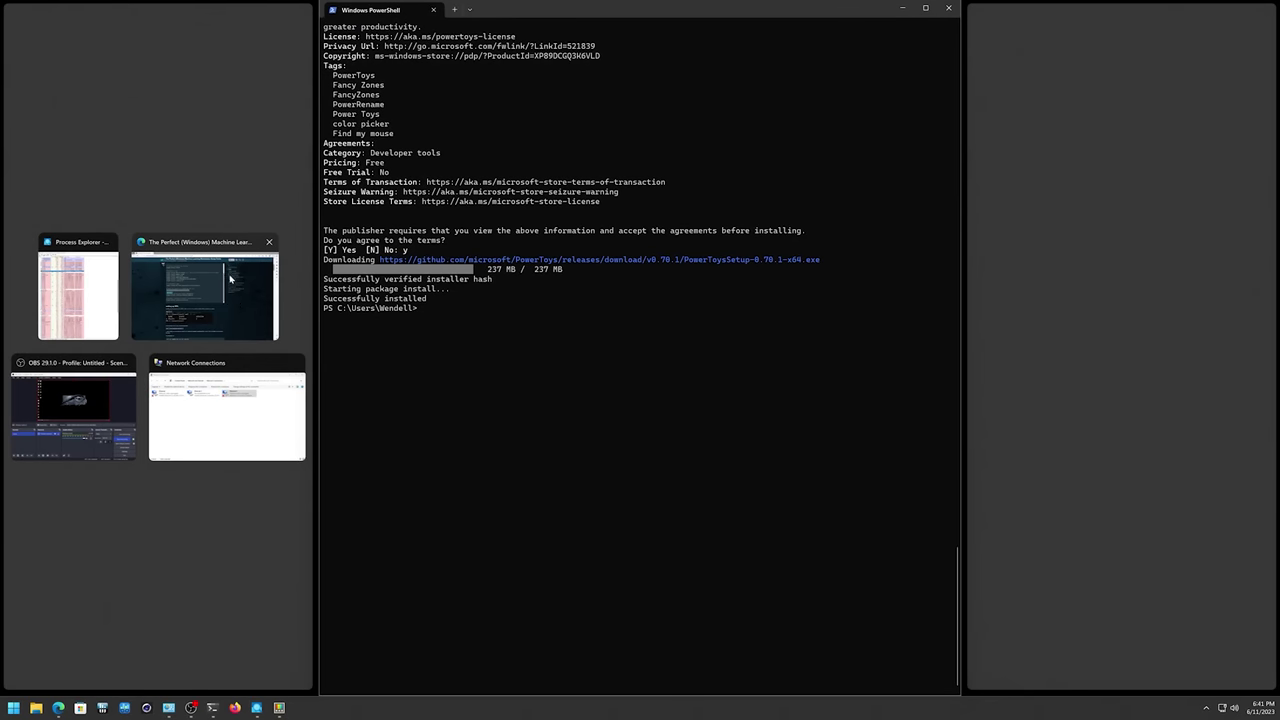
Snap Process Explorer into the left column, dismiss the other suggestions, and run wsl for its usage help
{"action": "left_click", "coordinate": [80, 290]}
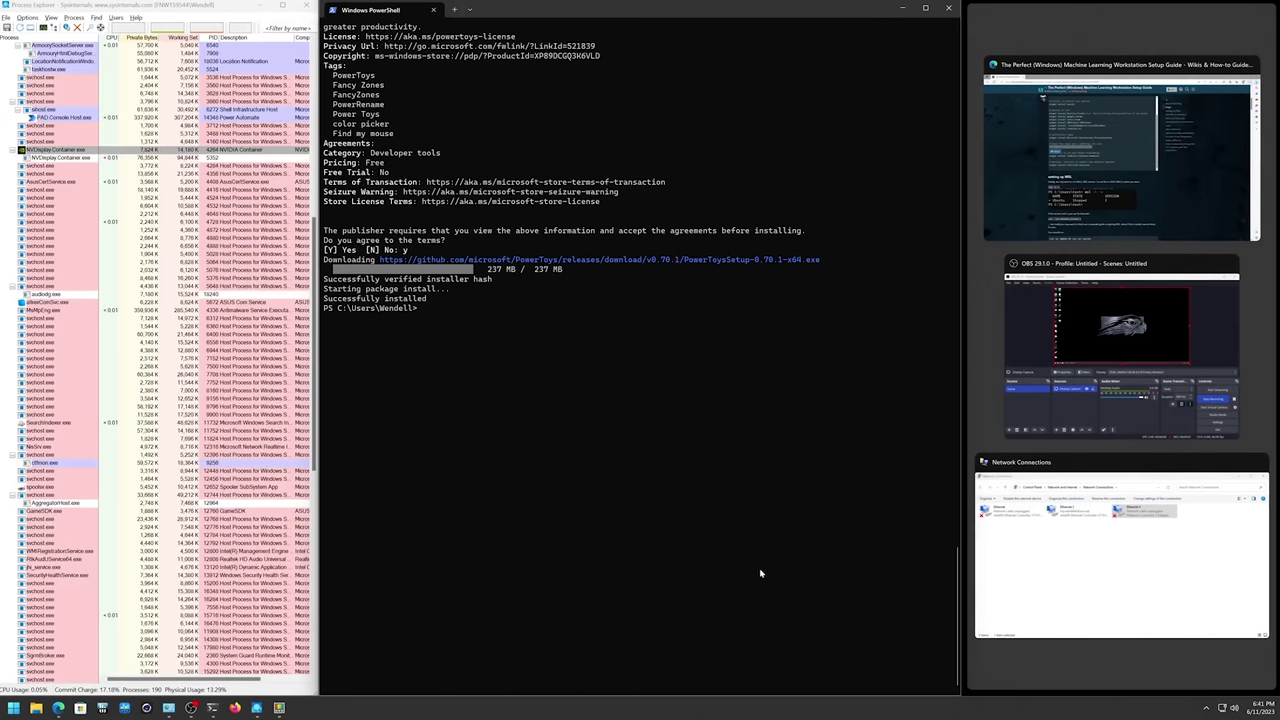
{"action": "left_click", "coordinate": [696, 335]}
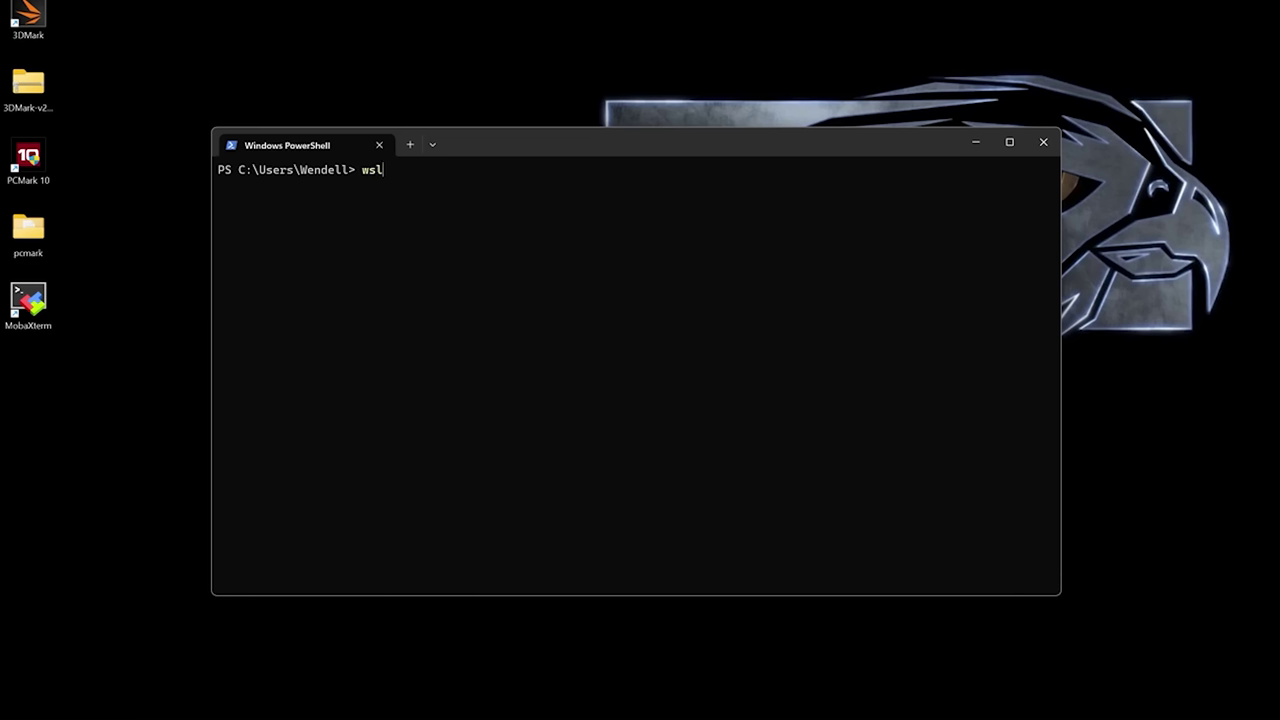
{"action": "key", "text": "Return"}
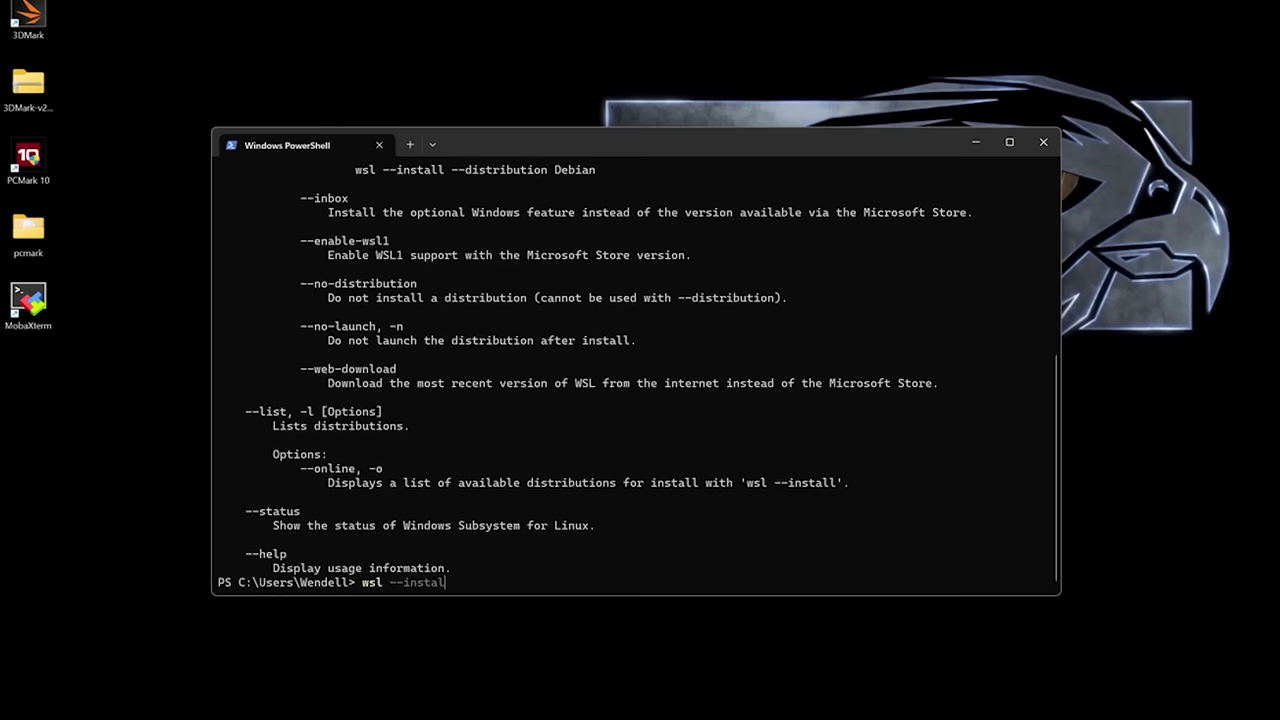
Submit wsl --instal in PowerShell, which prints the WSL help text again
{"action": "key", "text": "Return"}
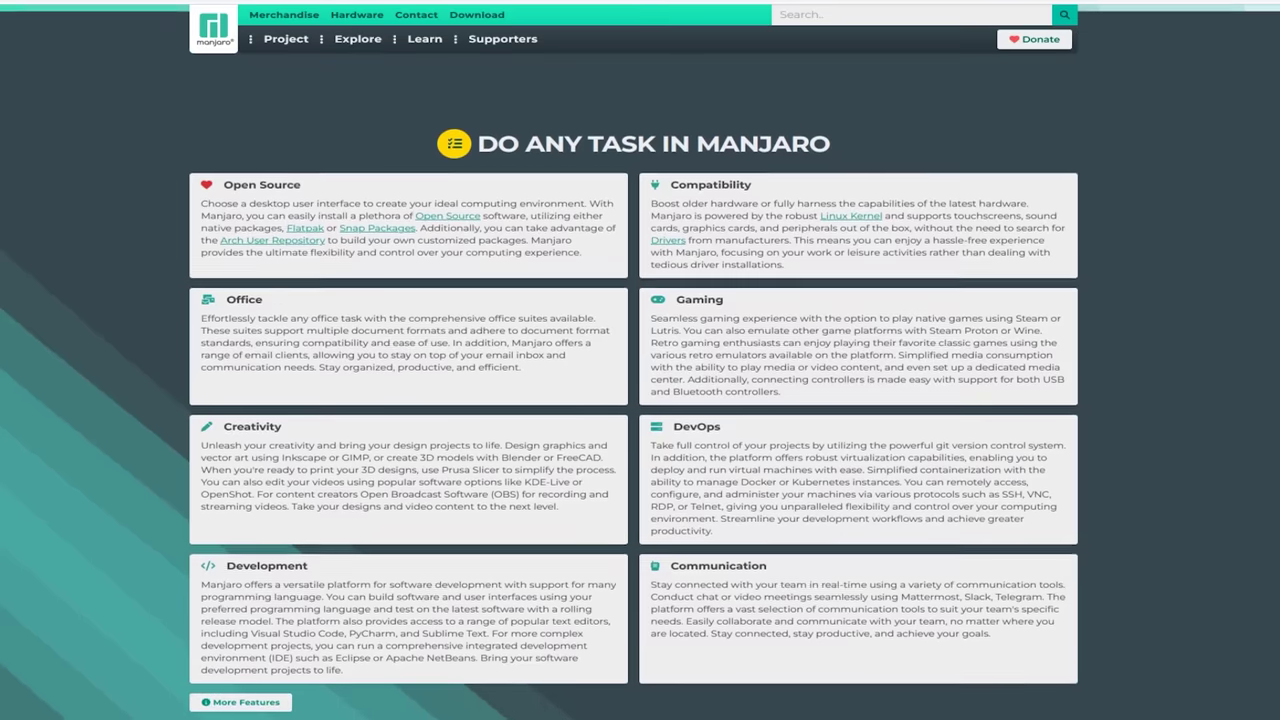
Scroll down the Manjaro 'Do any task in Manjaro' overview of Office, Gaming, DevOps and Development
{"action": "scroll", "coordinate": [640, 400], "scroll_direction": "down", "scroll_amount": 1}
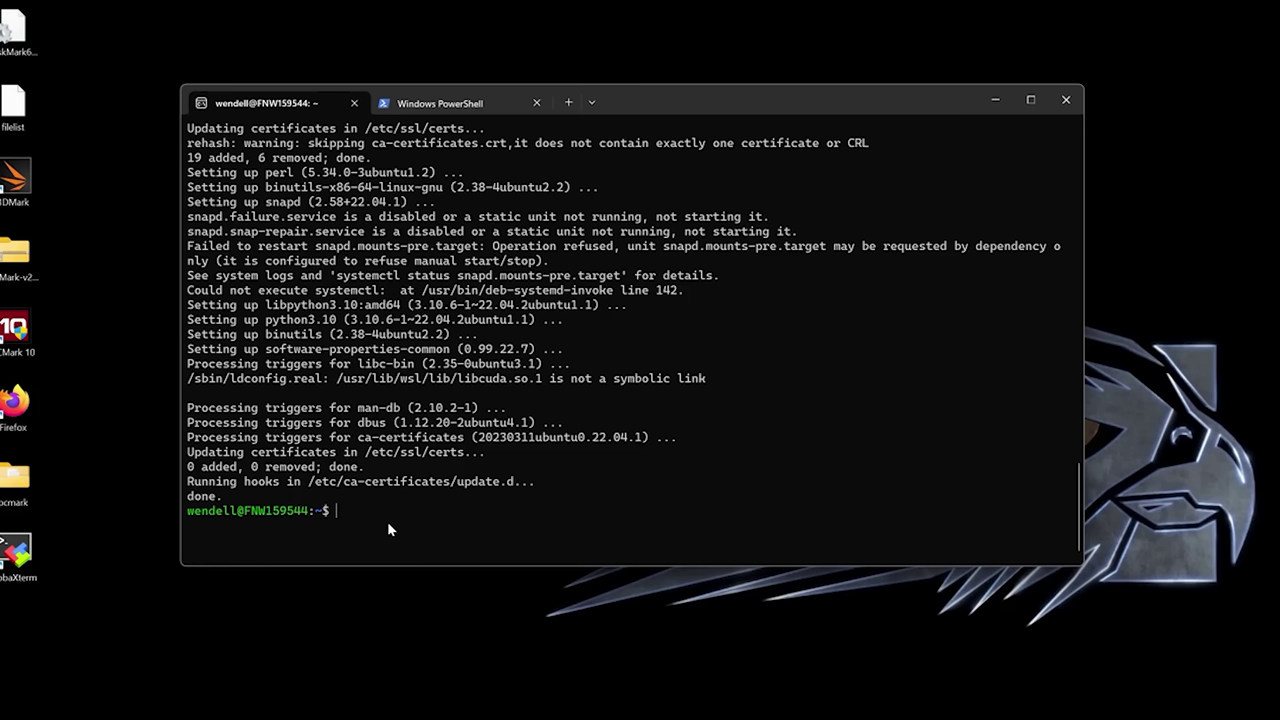
Run explorer.exe . from the Ubuntu prompt to open the home folder in File Explorer
{"action": "type", "text": "explorer.exe ."}
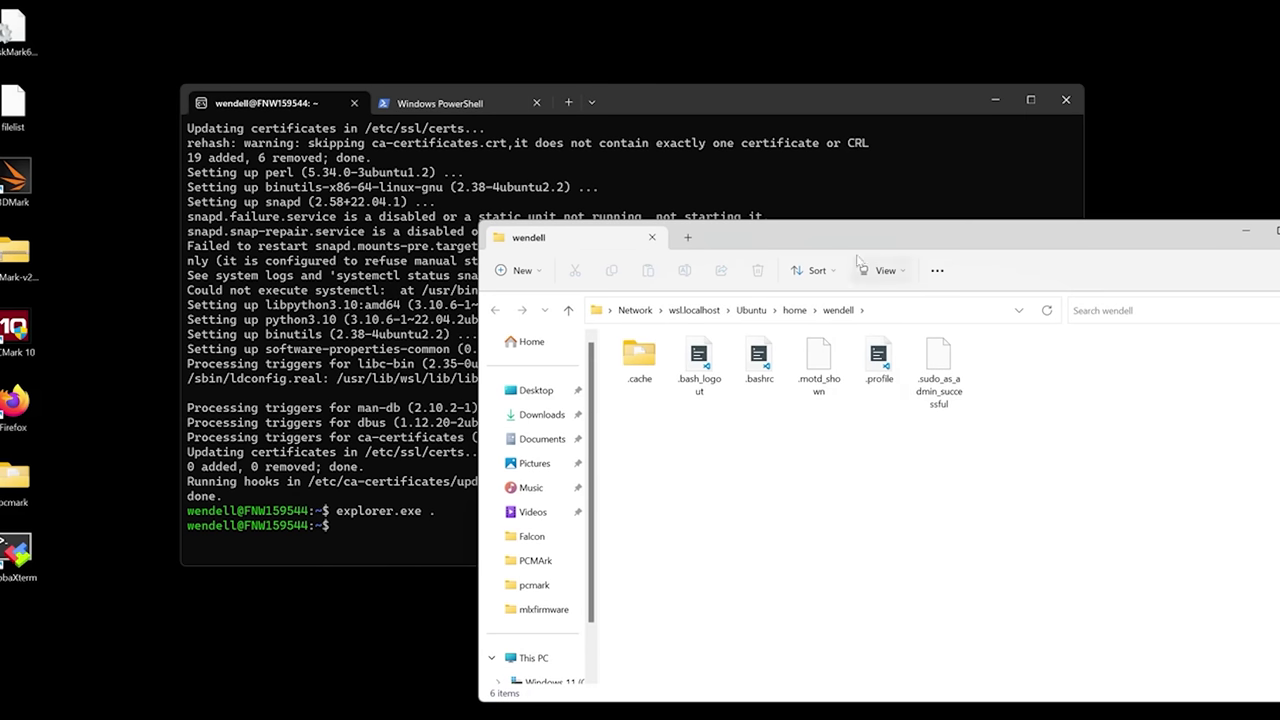
Select all six items in the Ubuntu home folder and reveal its \\wsl.localhost path in the address bar
{"action": "left_click_drag", "start_coordinate": [850, 231], "coordinate": [856, 390]}
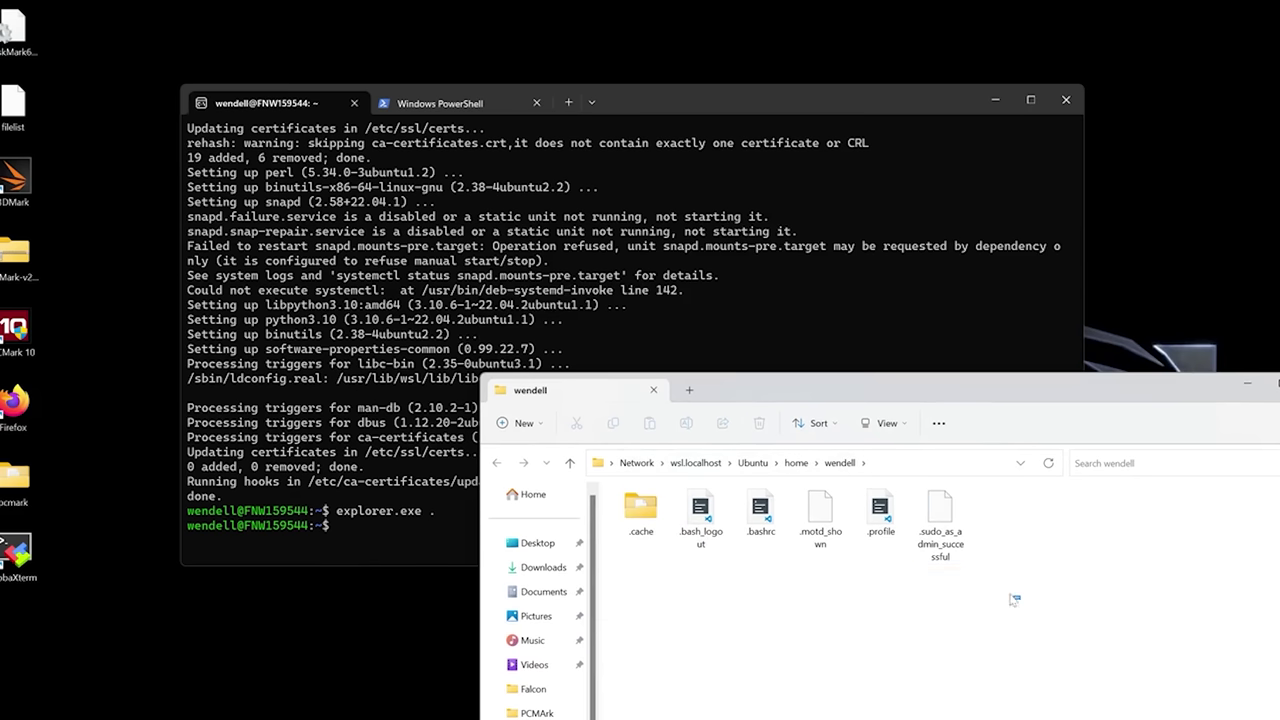
{"action": "left_click_drag", "start_coordinate": [1014, 600], "coordinate": [614, 488]}
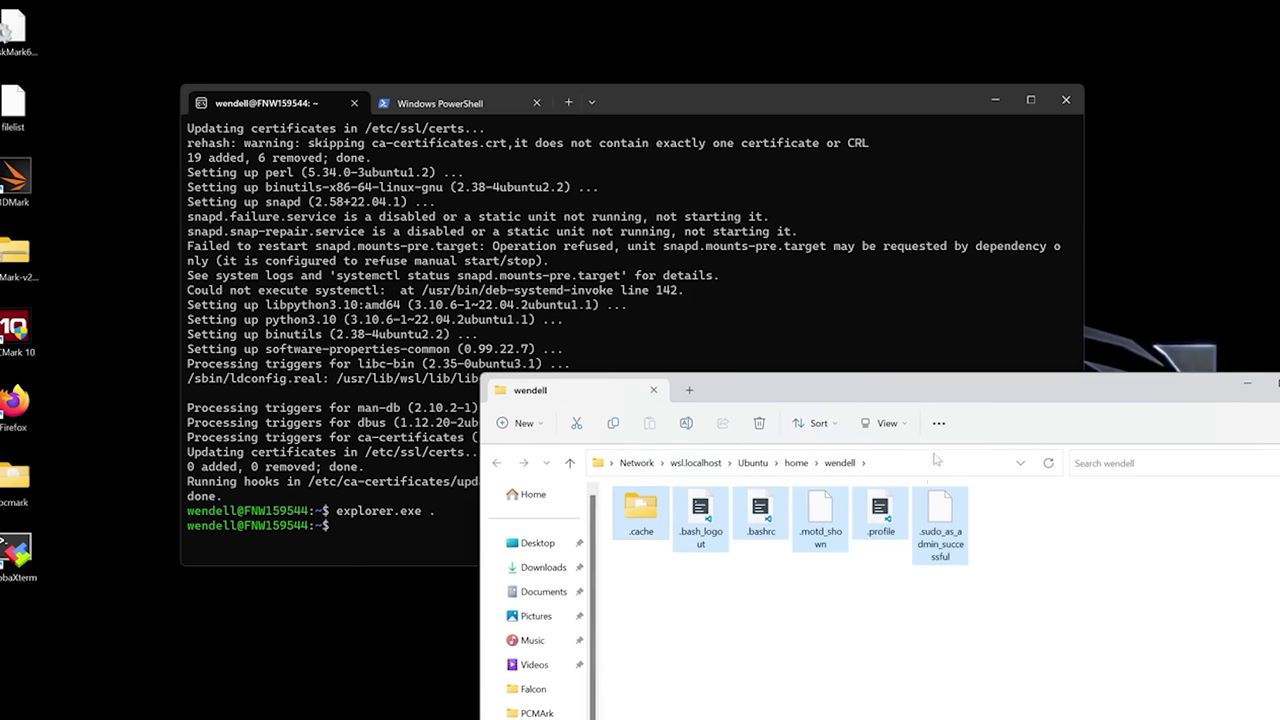
{"action": "left_click", "coordinate": [937, 461]}
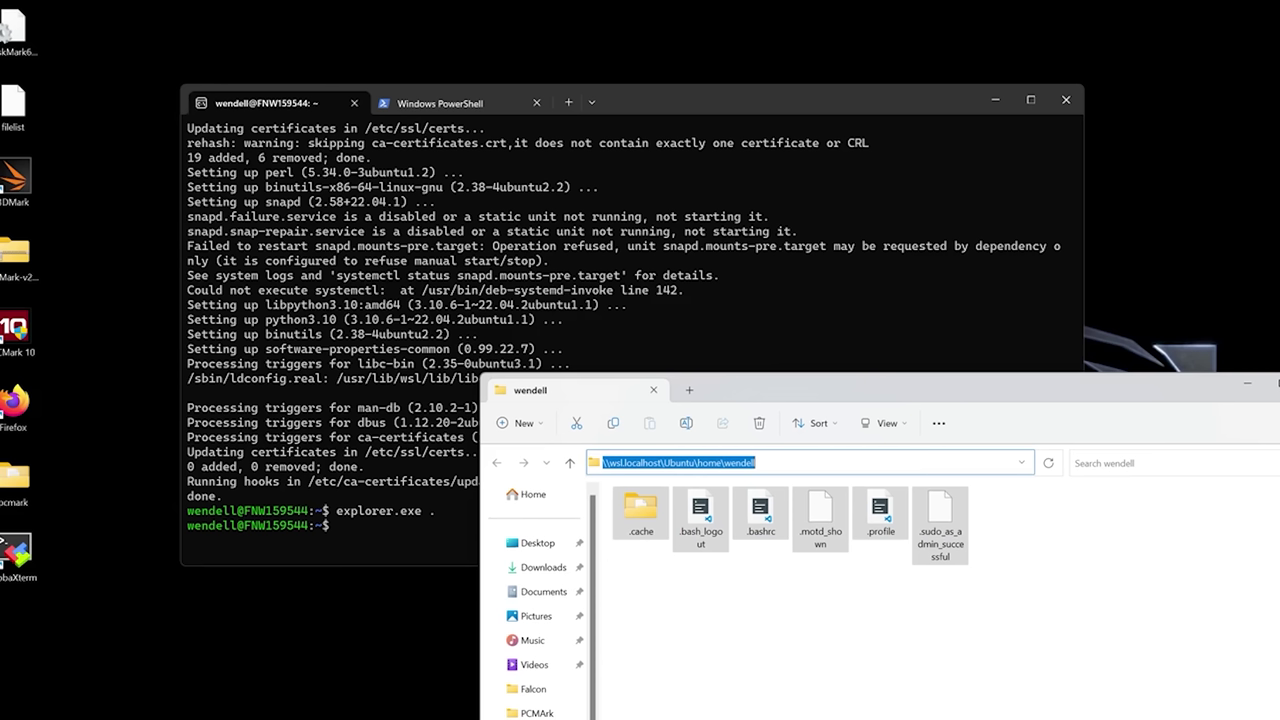
{"action": "double_click", "coordinate": [738, 462]}
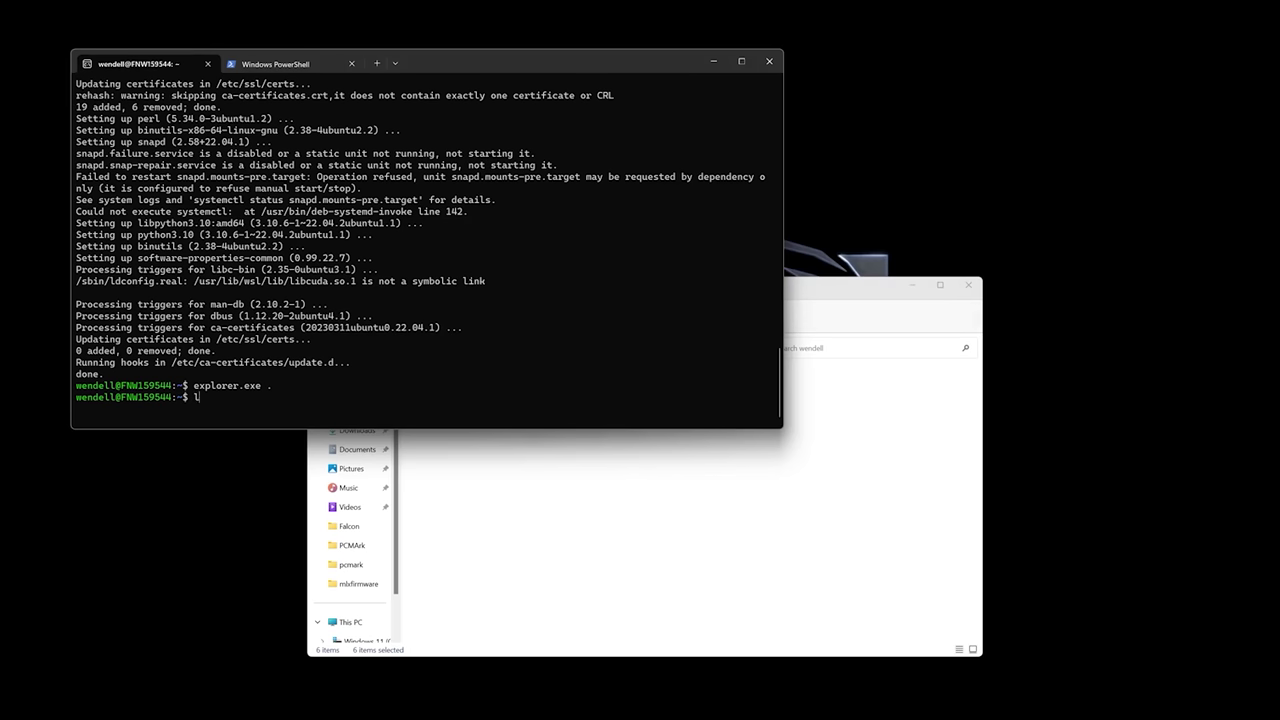
List the Windows C: drive, the Windows user's home folder and its Desktop under /mnt/c
{"action": "type", "text": "c"}
{"action": "key", "text": "Return"}
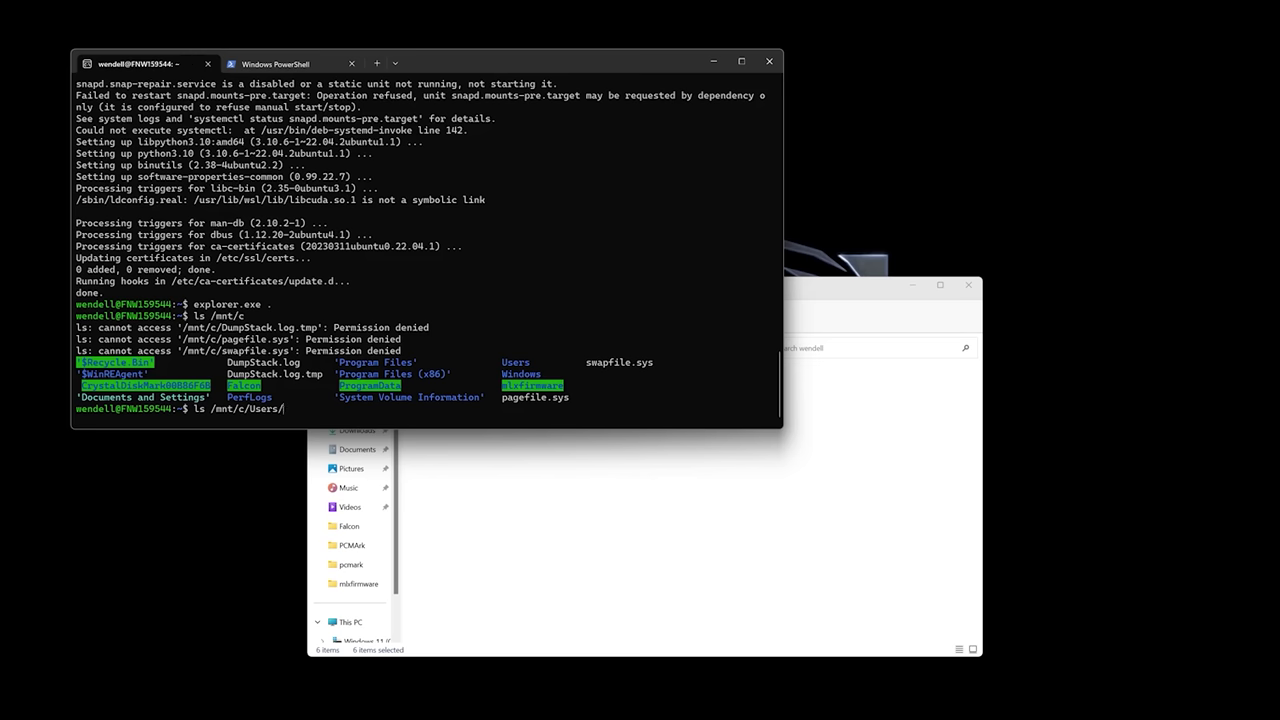
{"action": "key", "text": "Return"}
{"action": "key", "text": "Up"}
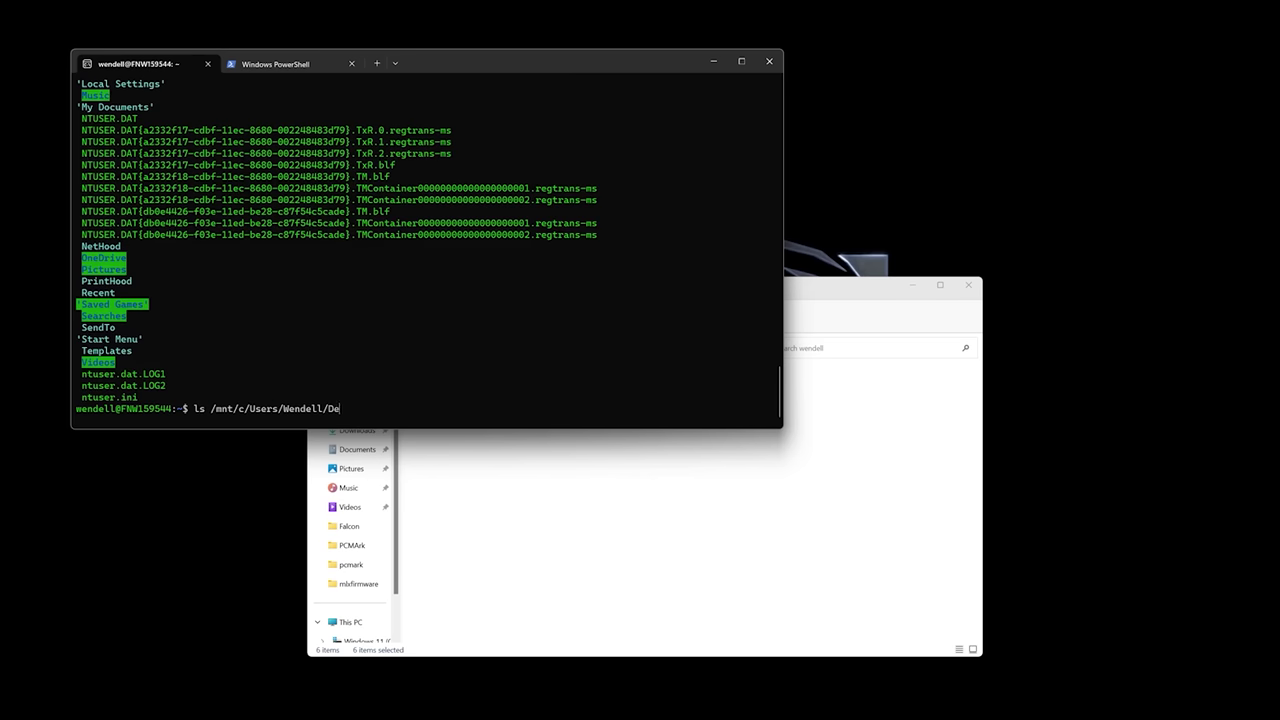
{"action": "type", "text": "De"}
{"action": "key", "text": "Tab"}
{"action": "key", "text": "Return"}
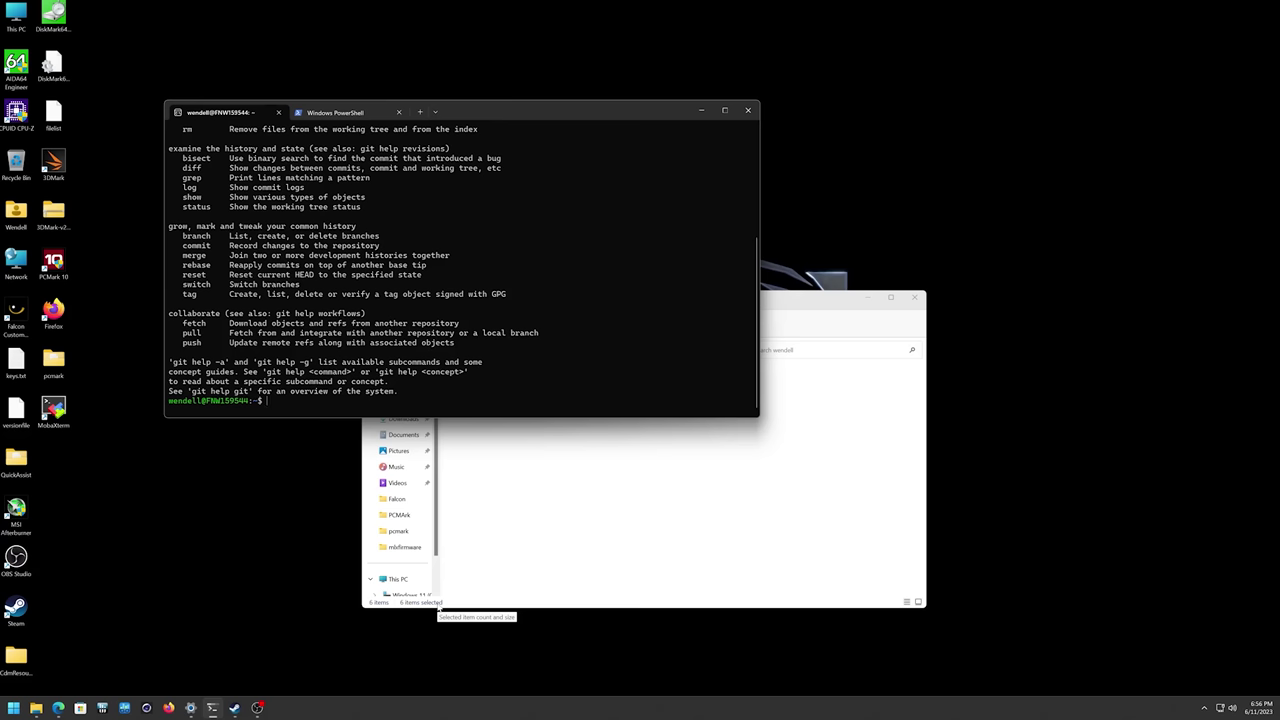
Open the WSL home folder in VS Code with code ., allowing wsl.localhost and trusting its authors
{"action": "type", "text": "e ."}
{"action": "key", "text": "Return"}
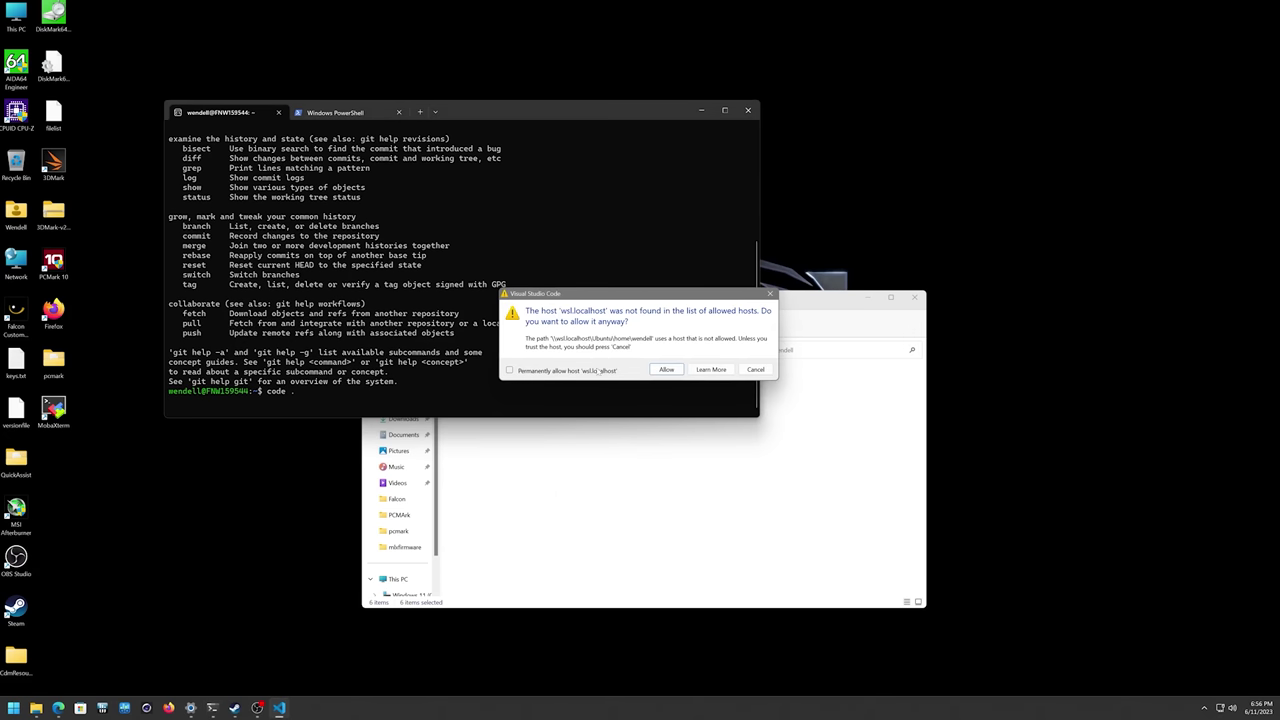
{"action": "left_click", "coordinate": [662, 370]}
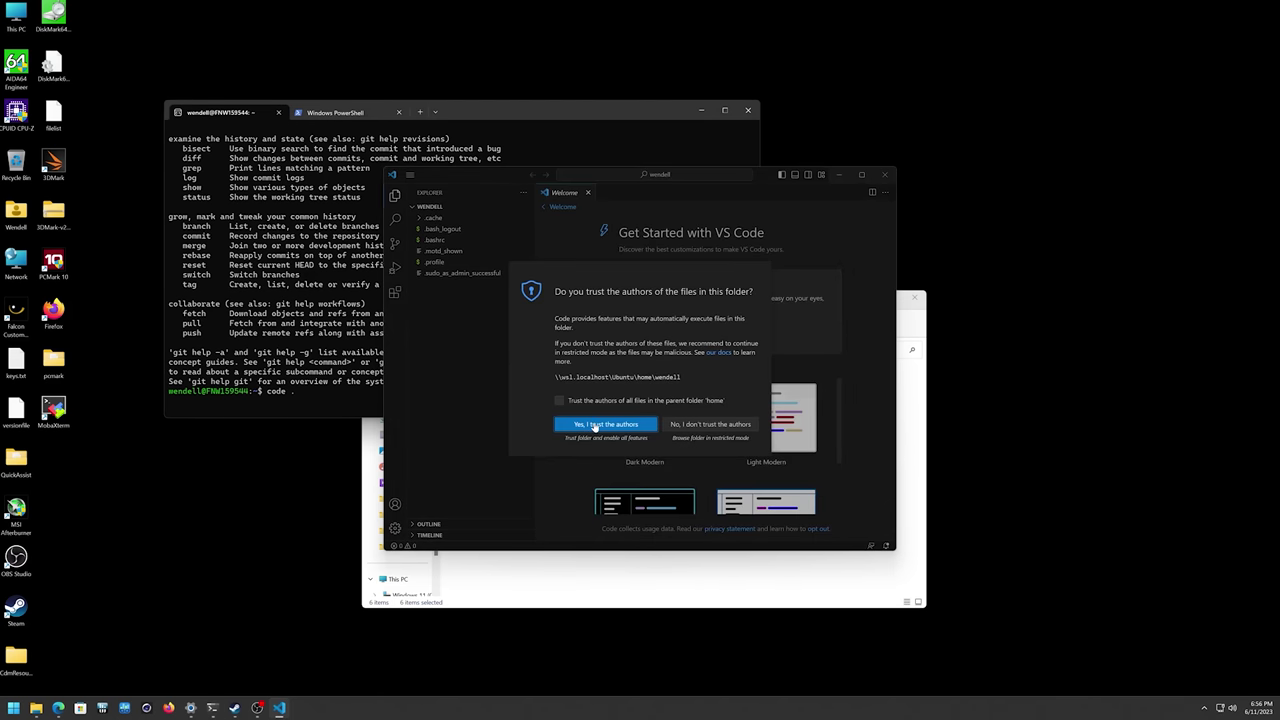
{"action": "left_click", "coordinate": [596, 425]}
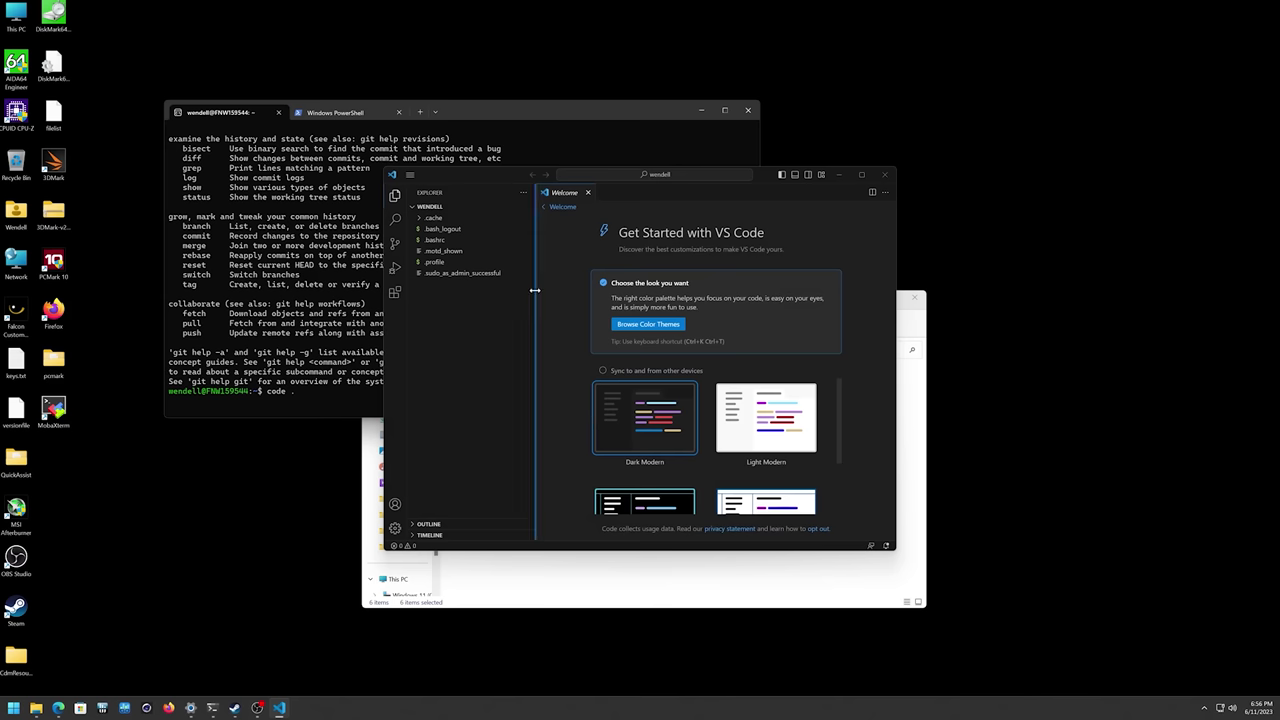
{"action": "left_click", "coordinate": [394, 295]}
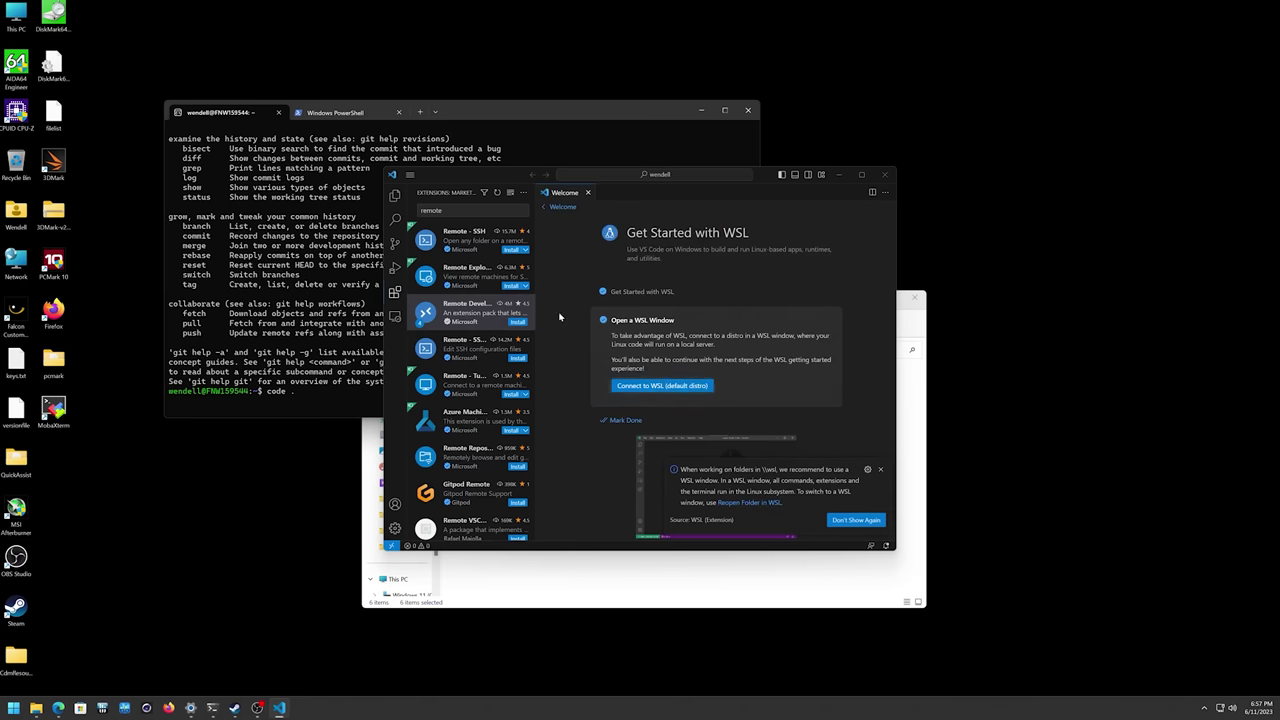
Open the Remote Development extension's details page in VS Code
{"action": "left_click", "coordinate": [465, 318]}
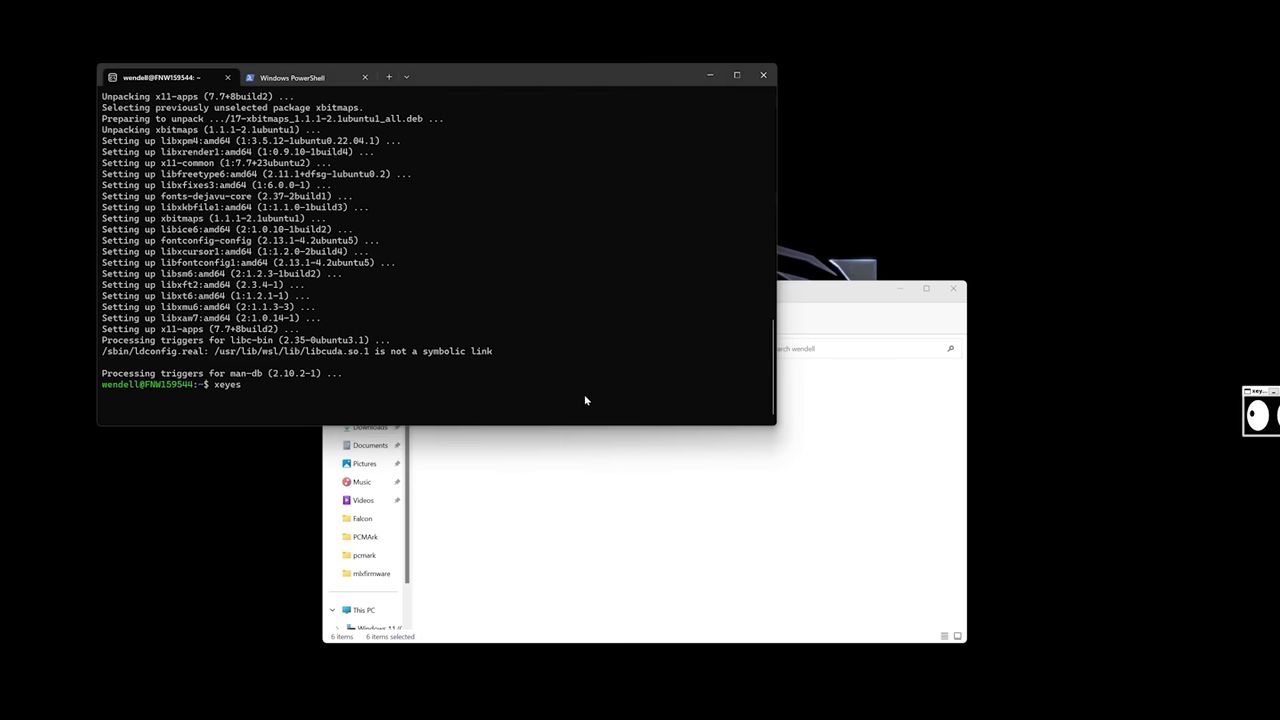
Move the xeyes window over the terminal
{"action": "left_click_drag", "start_coordinate": [1258, 391], "coordinate": [467, 251]}
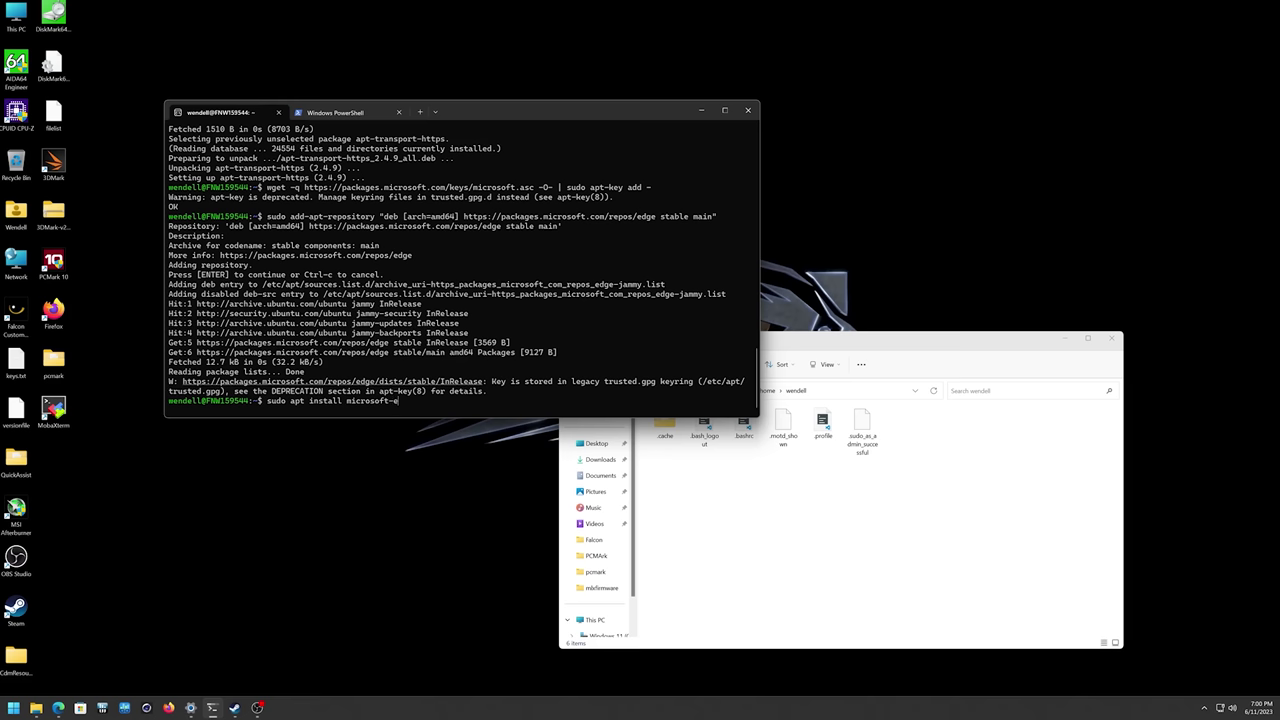
Install microsoft-edge-stable in Ubuntu with apt, Tab-completing the package name and confirming with y
{"action": "key", "text": "Return"}
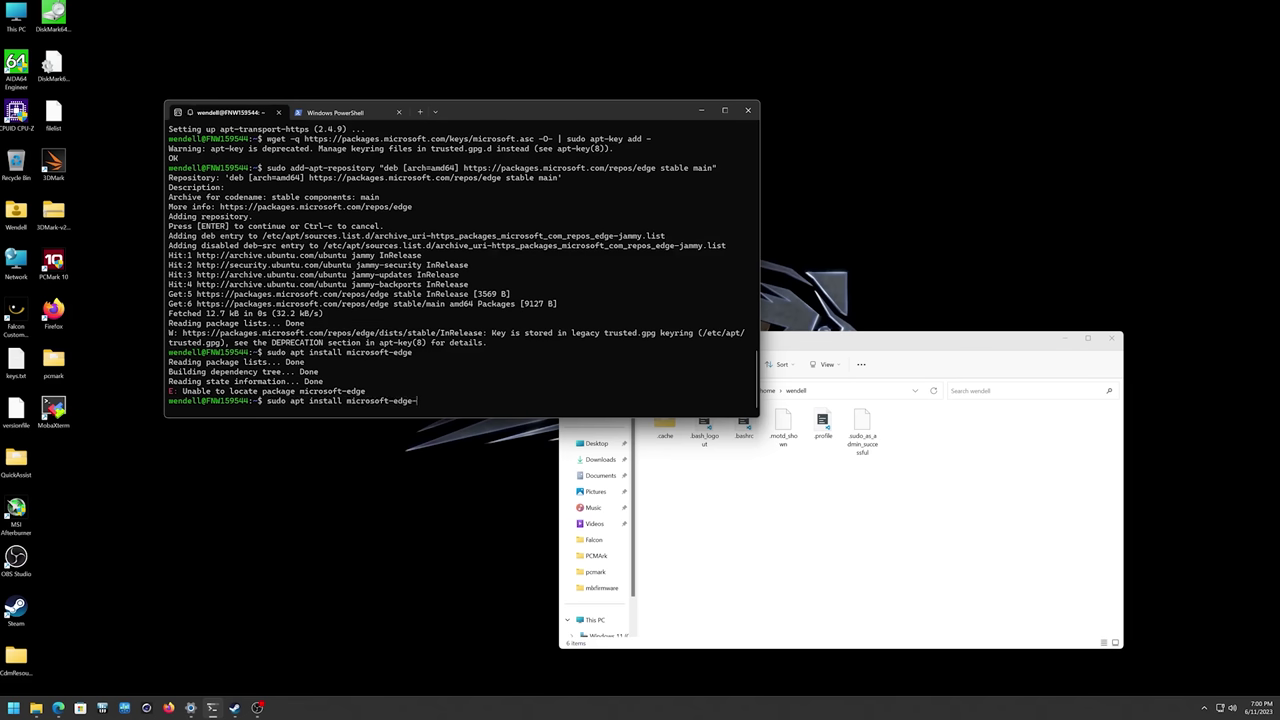
{"action": "key", "text": "Tab"}
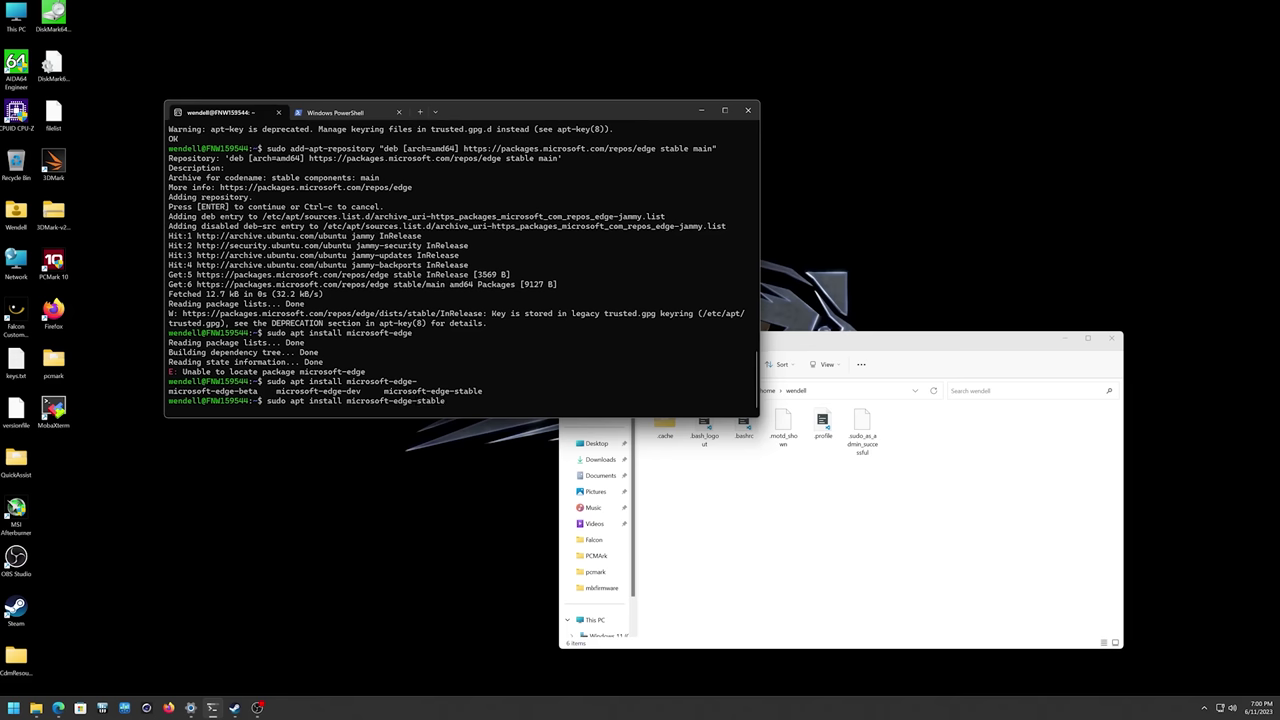
{"action": "key", "text": "Return"}
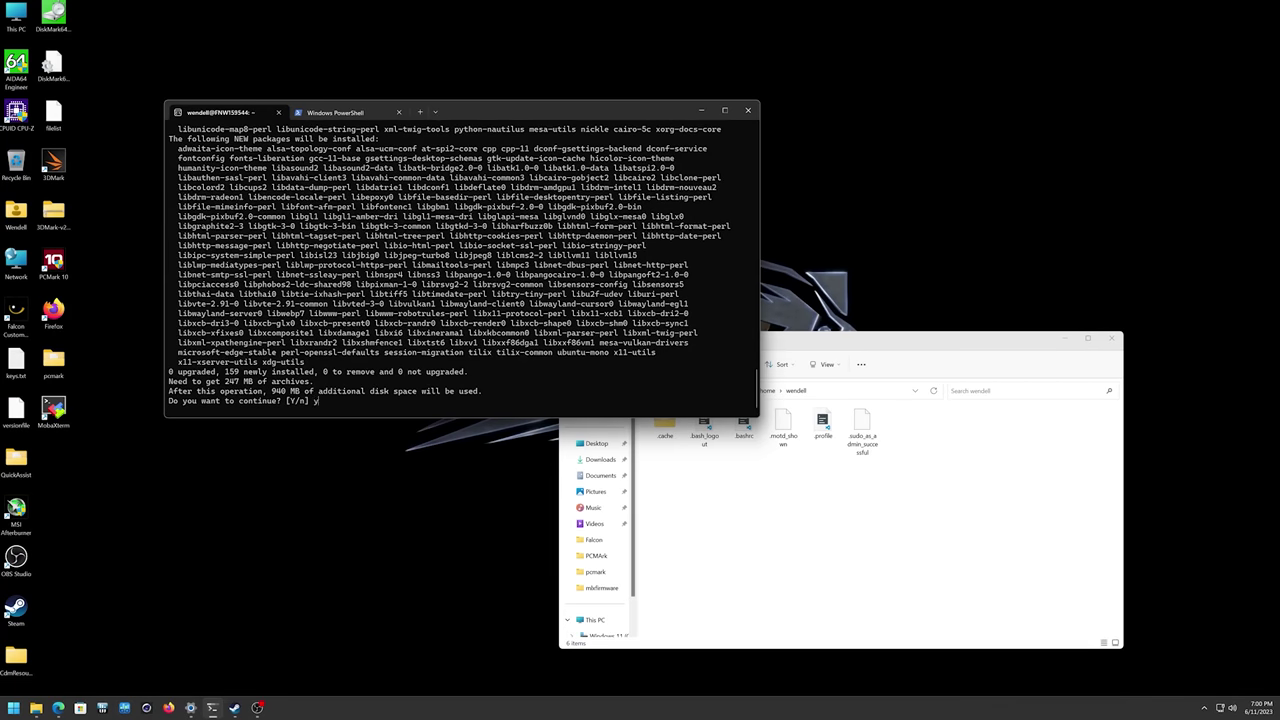
{"action": "type", "text": "y"}
{"action": "key", "text": "Return"}
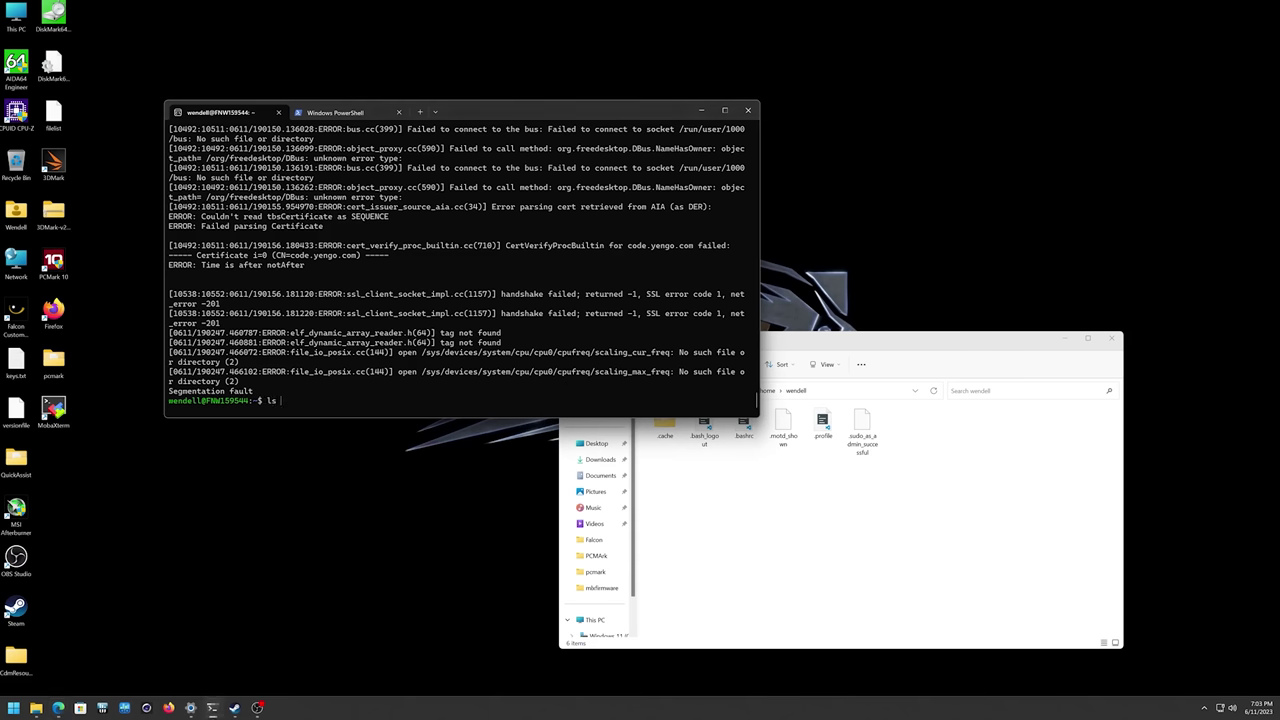
{"action": "key", "text": "Return"}
{"action": "key", "text": "Up"}
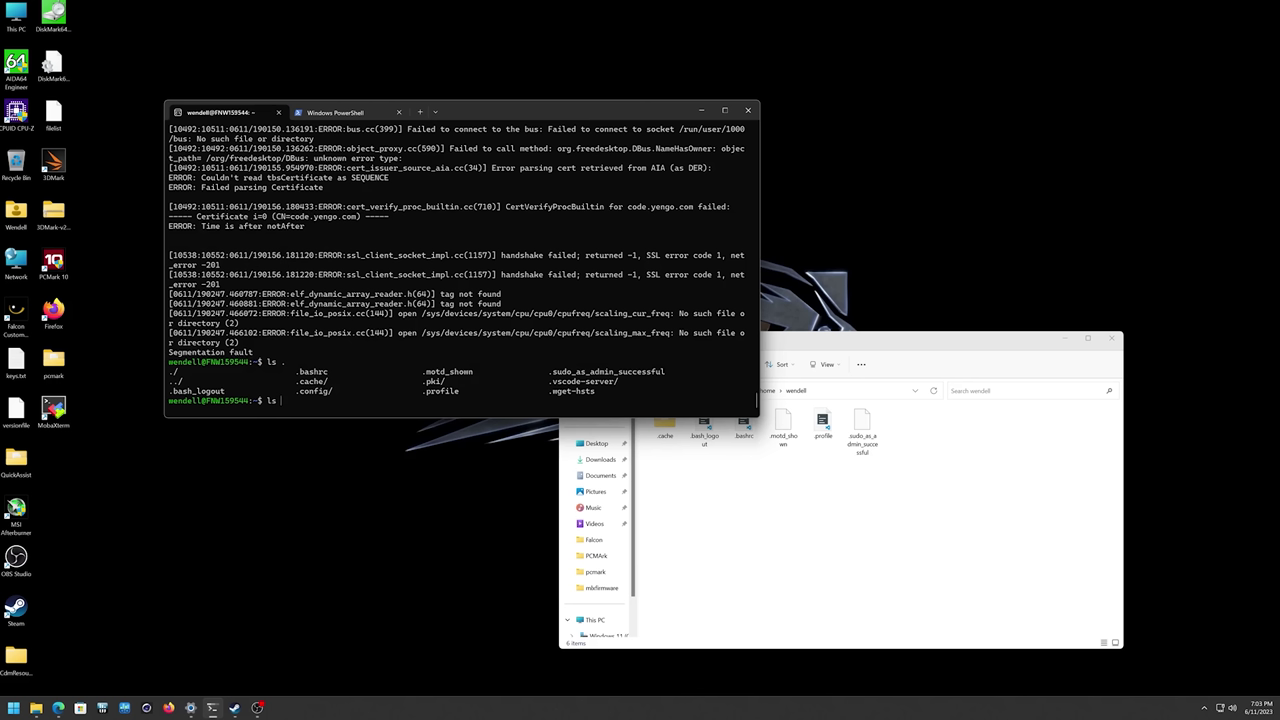
{"action": "key", "text": "ctrl+c"}
{"action": "type", "text": "l"}
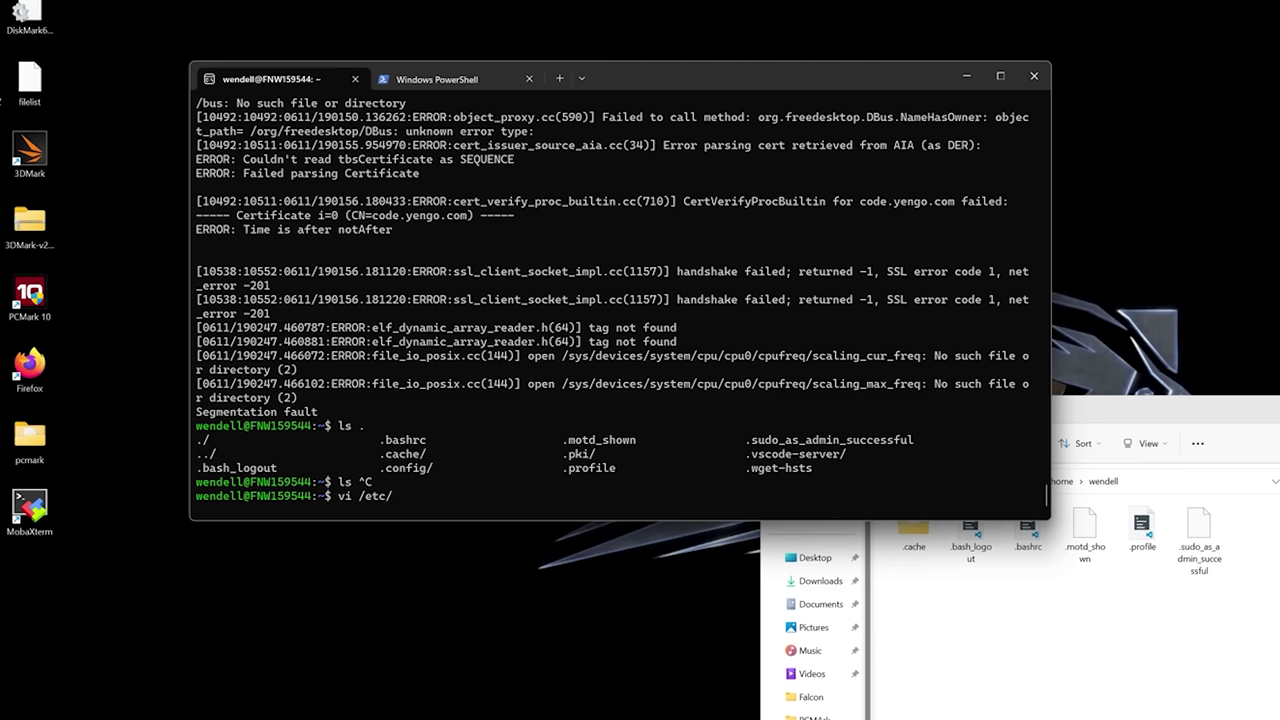
{"action": "type", "text": "nf"}
{"action": "key", "text": "Return"}
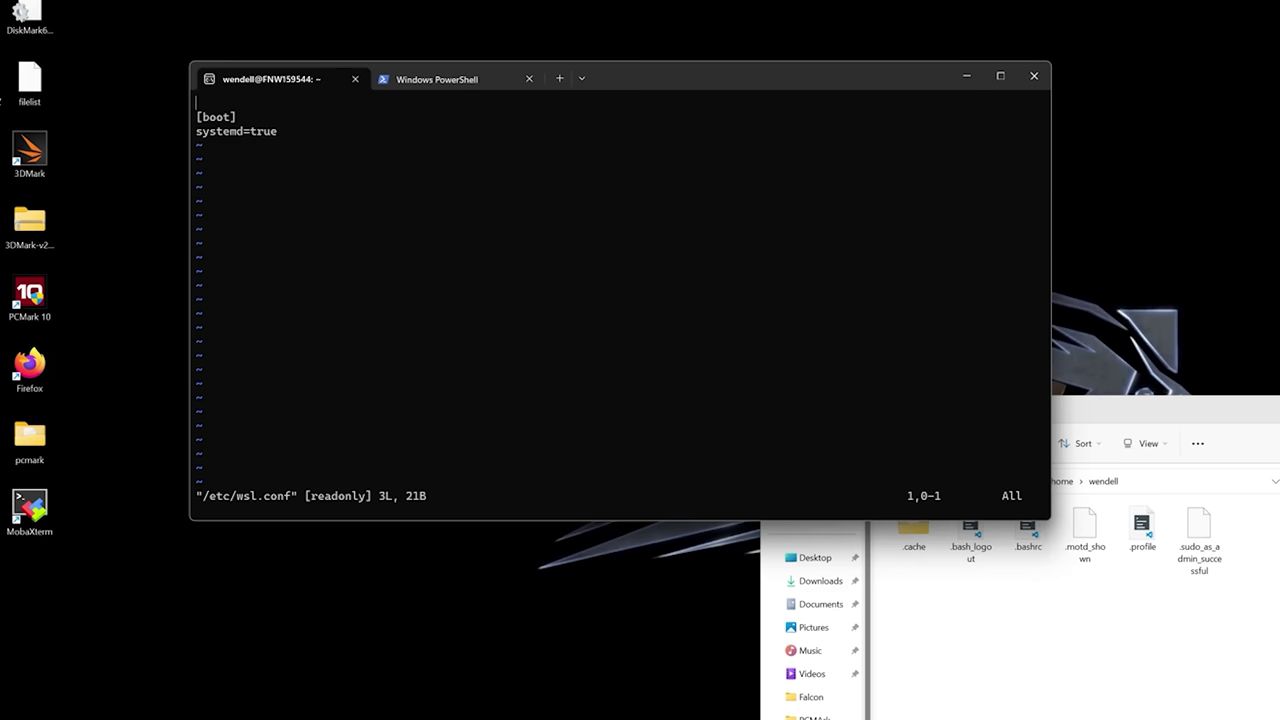
{"action": "key", "text": "i"}
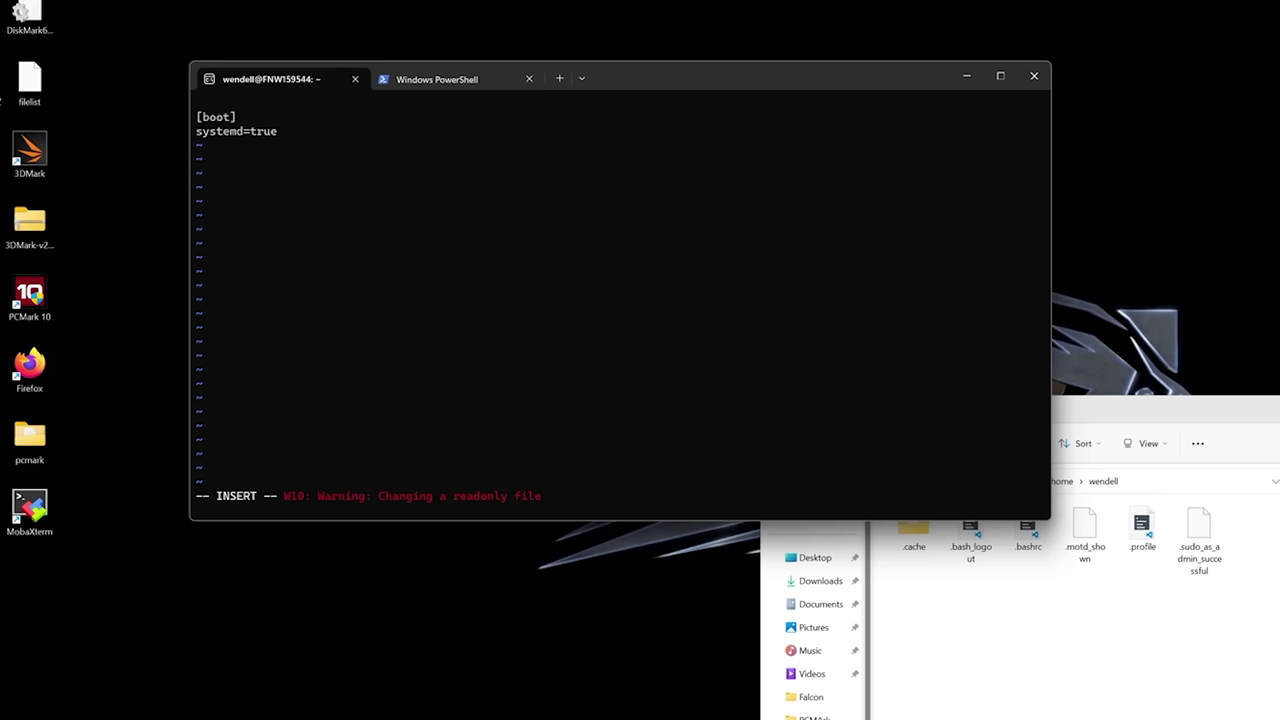
{"action": "key", "text": "Escape"}
{"action": "type", "text": ":q"}
{"action": "key", "text": "Return"}
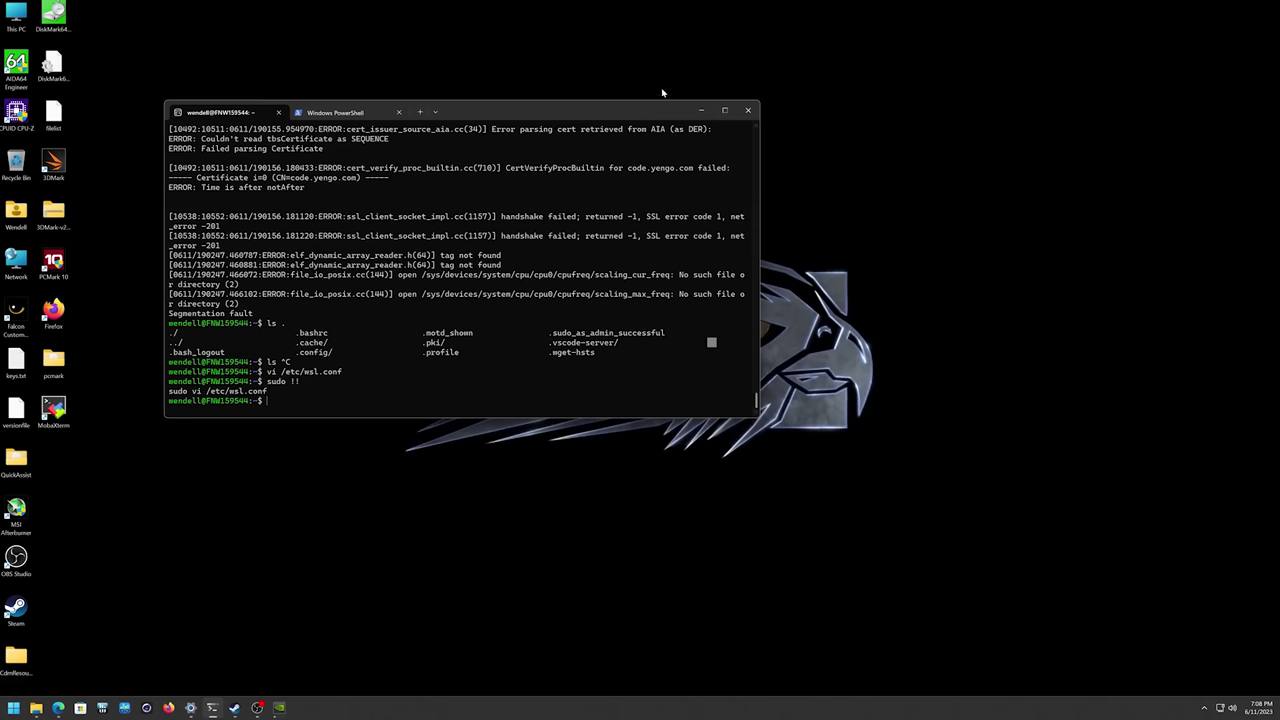
Arrange the terminal and CUDA setup progress windows so both stay visible during extraction
{"action": "left_click_drag", "start_coordinate": [631, 110], "coordinate": [523, 194]}
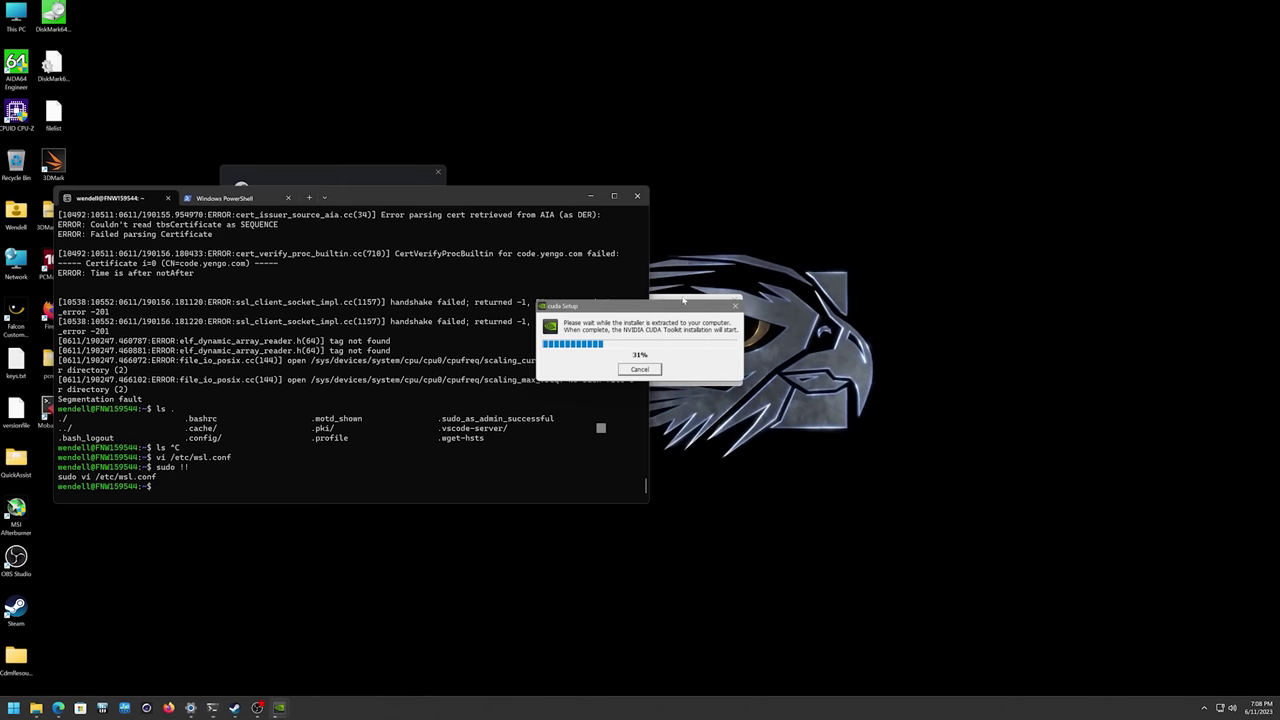
{"action": "left_click_drag", "start_coordinate": [668, 305], "coordinate": [748, 296]}
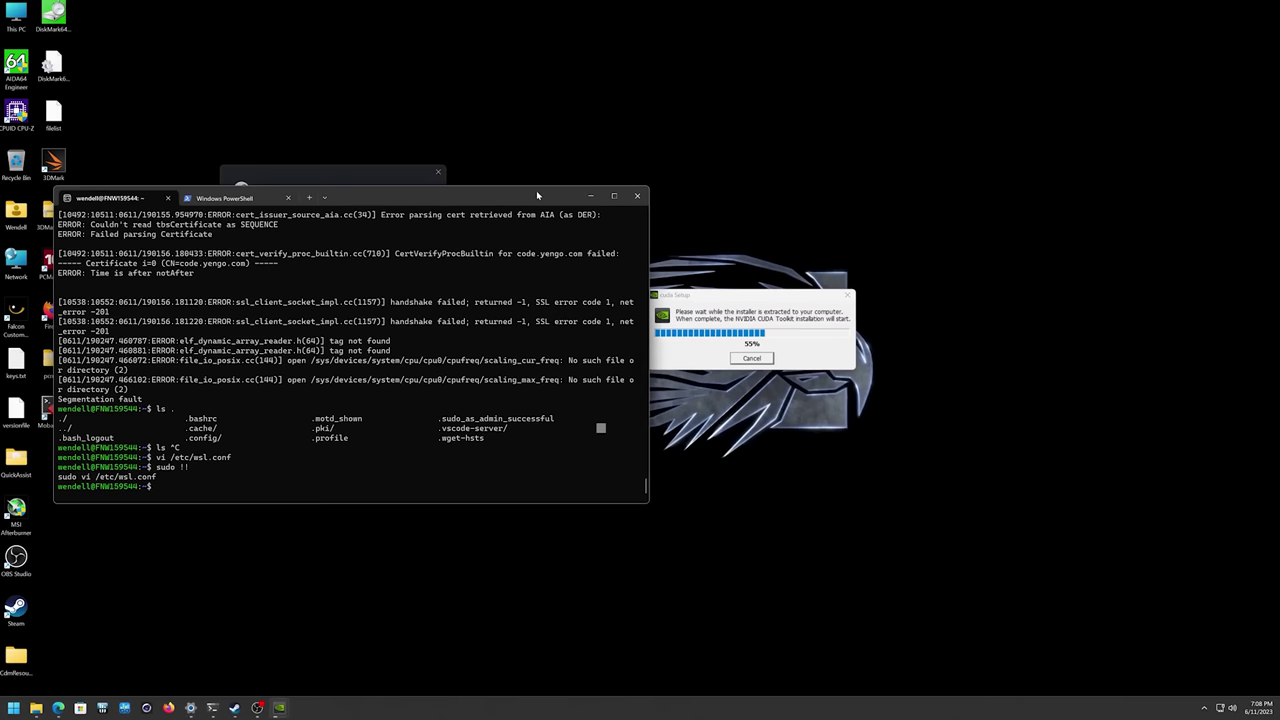
{"action": "left_click_drag", "start_coordinate": [536, 190], "coordinate": [556, 150]}
{"action": "left_click_drag", "start_coordinate": [727, 297], "coordinate": [472, 512]}
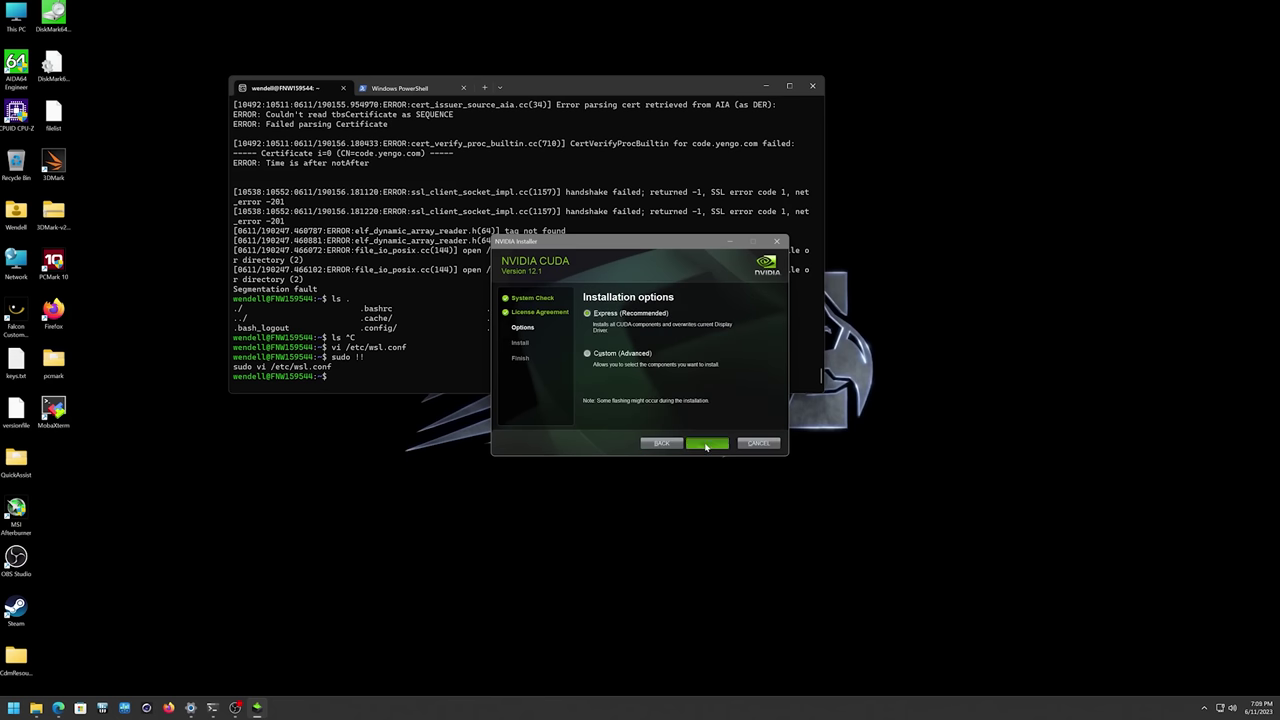
Choose Express installation and acknowledge the missing Visual Studio integration to start installing CUDA 12.1
{"action": "left_click", "coordinate": [706, 444]}
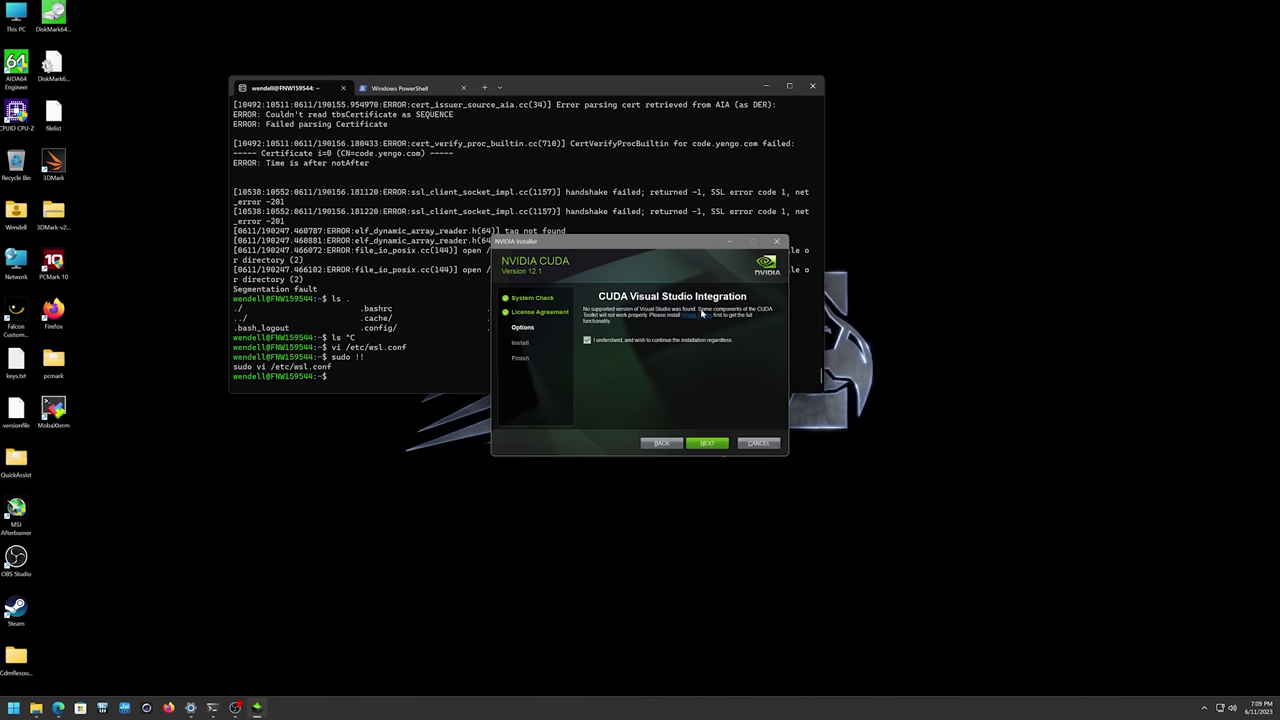
{"action": "left_click", "coordinate": [706, 444]}
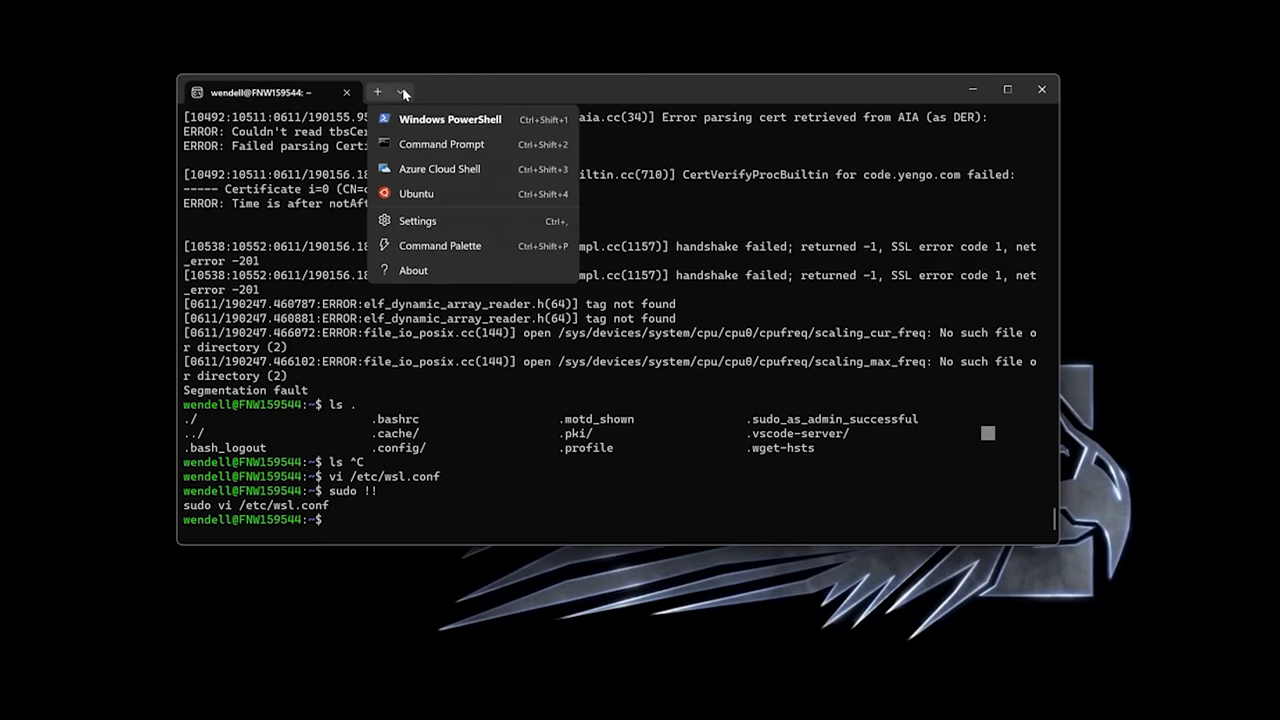
In a new PowerShell tab, run nvidia-smi to show the RTX 4090 status, then shut down Ubuntu WSL
{"action": "left_click", "coordinate": [452, 118]}
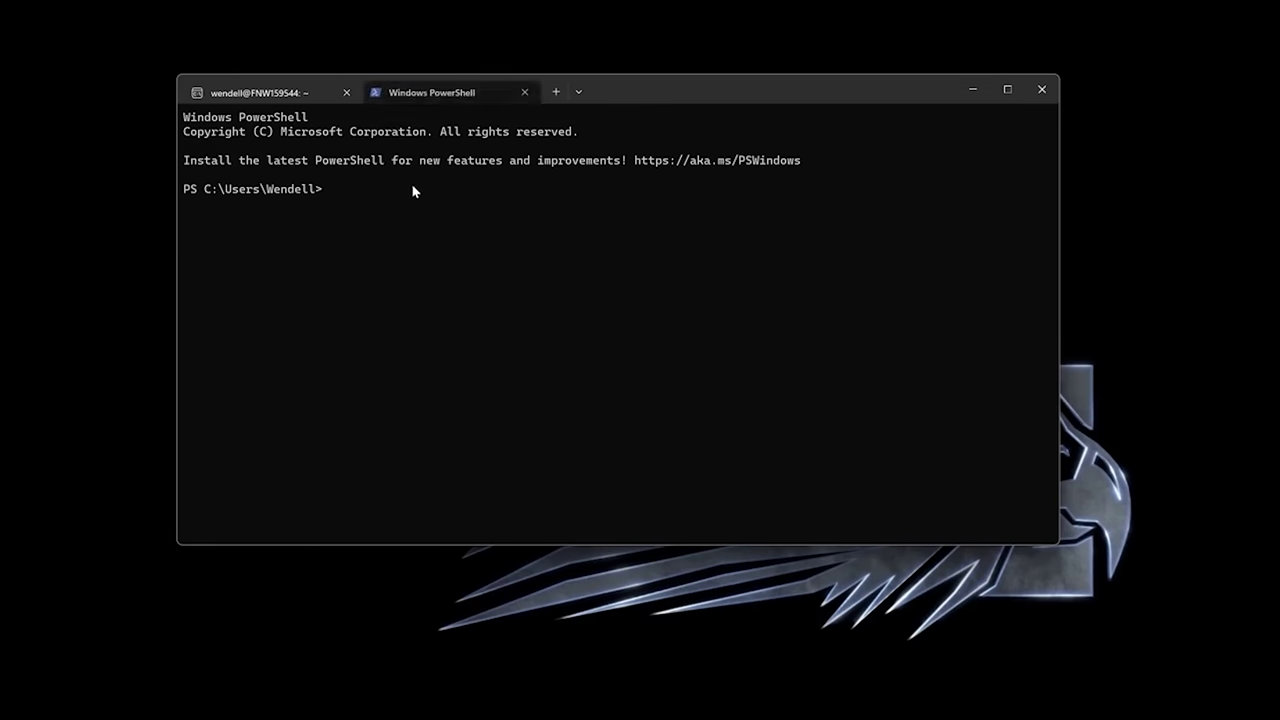
{"action": "type", "text": "nvii"}
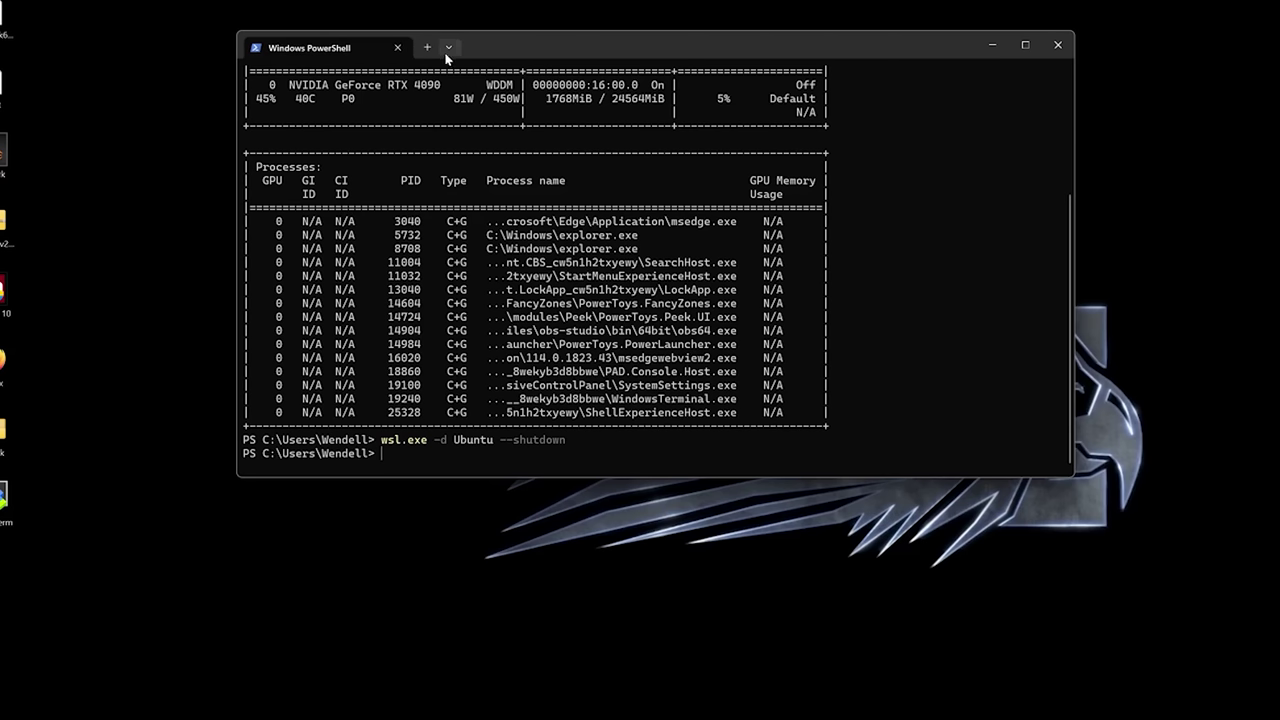
{"action": "left_click", "coordinate": [448, 49]}
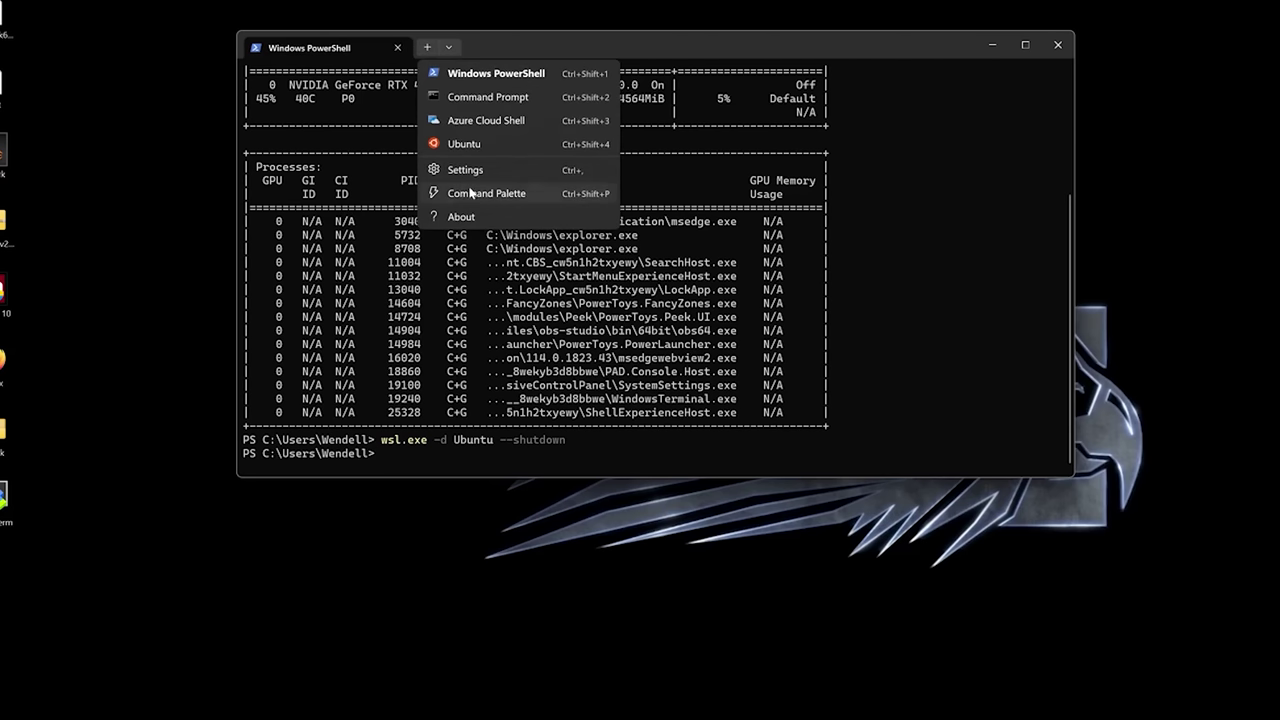
In a new Ubuntu tab, run nvidia-smi (RTX 4090, CUDA 12.1) and which nvidia-smi (/usr/lib/wsl/lib/nvidia-smi)
{"action": "left_click", "coordinate": [472, 143]}
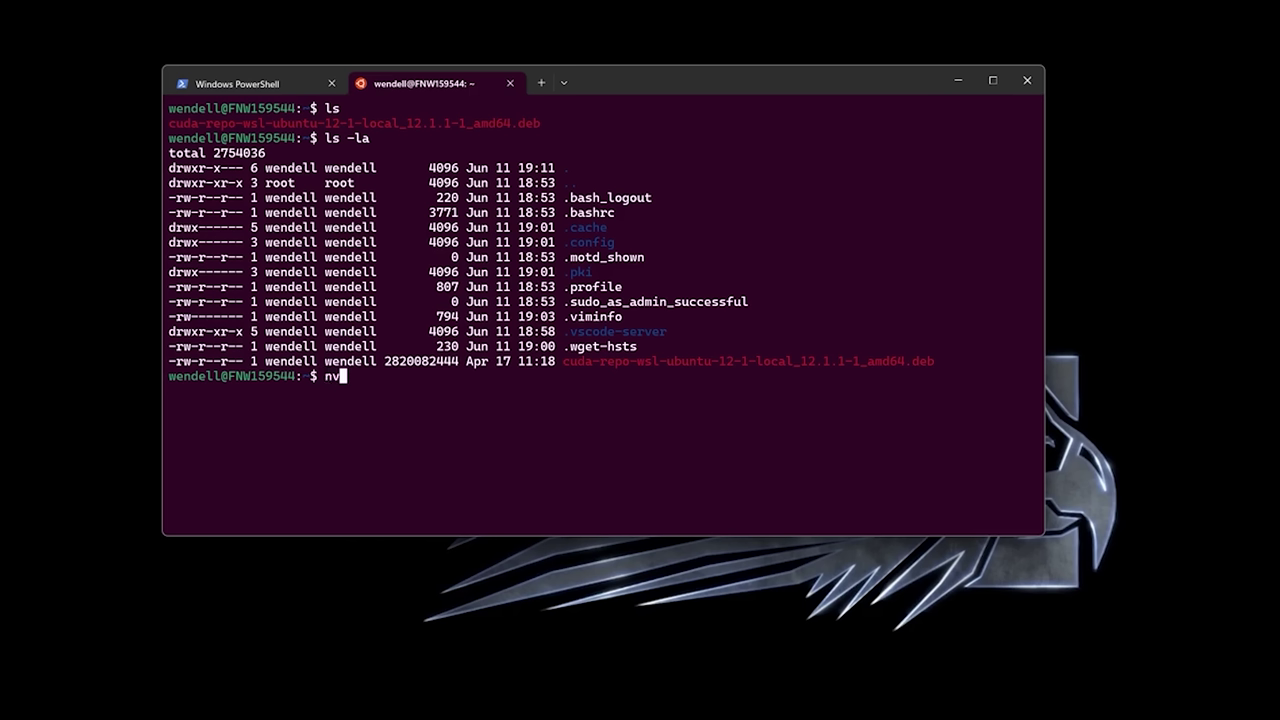
{"action": "key", "text": "Return"}
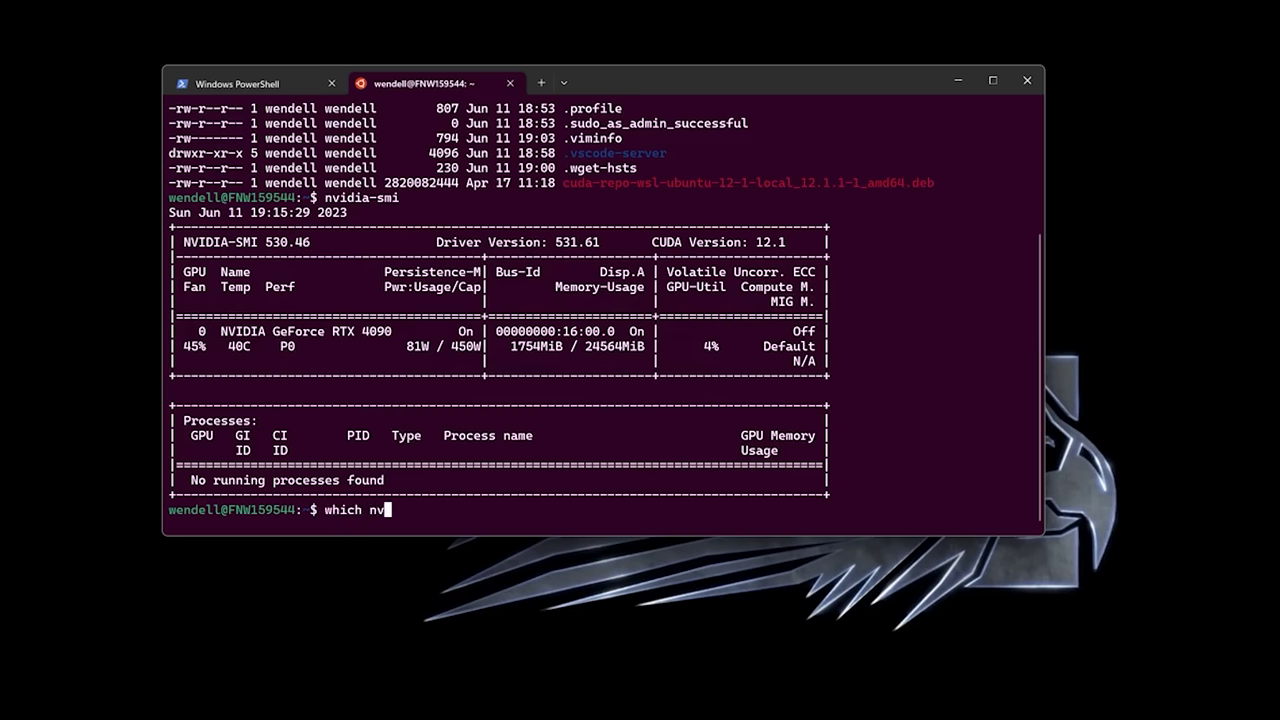
{"action": "key", "text": "Return"}
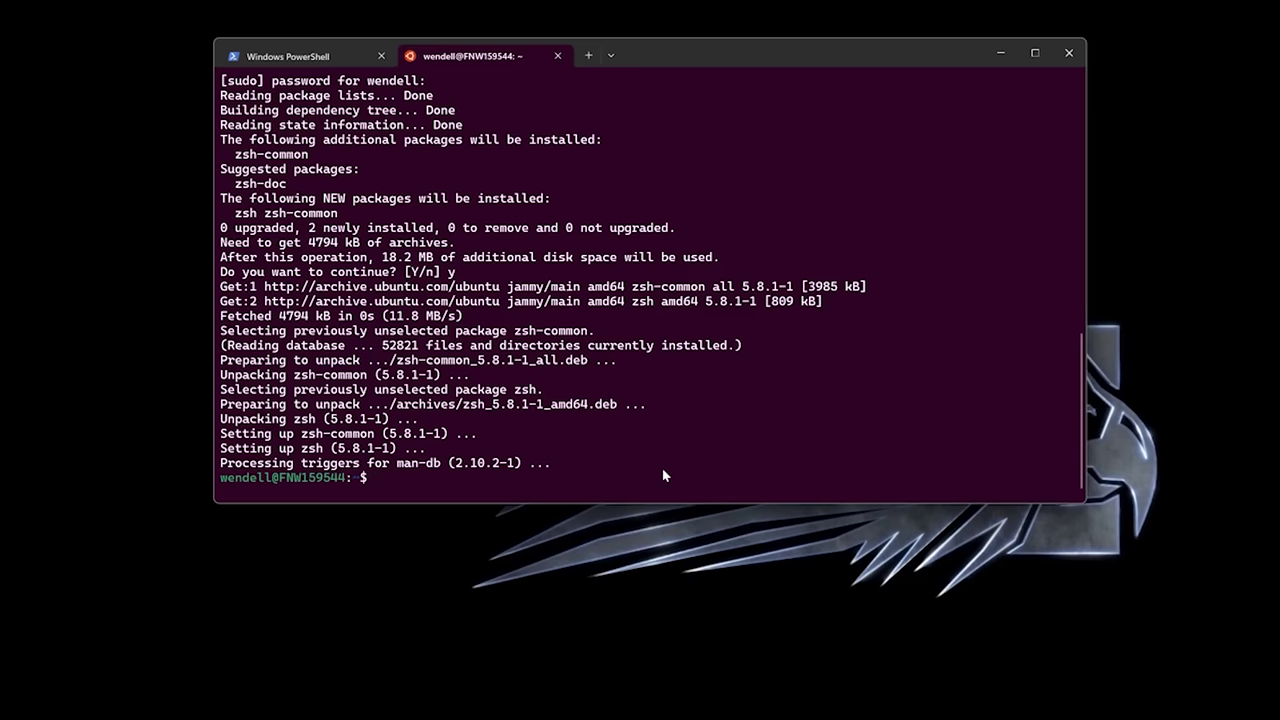
Run the pasted Oh My Zsh install script, accept zsh as default shell, and enter the sudo password
{"action": "type", "text": "sh -c \"$(curl -fsSL https://raw.githubusercontent.com/robbyrussell/oh-my-zsh/master/tools/install.sh)\""}
{"action": "key", "text": "Return"}
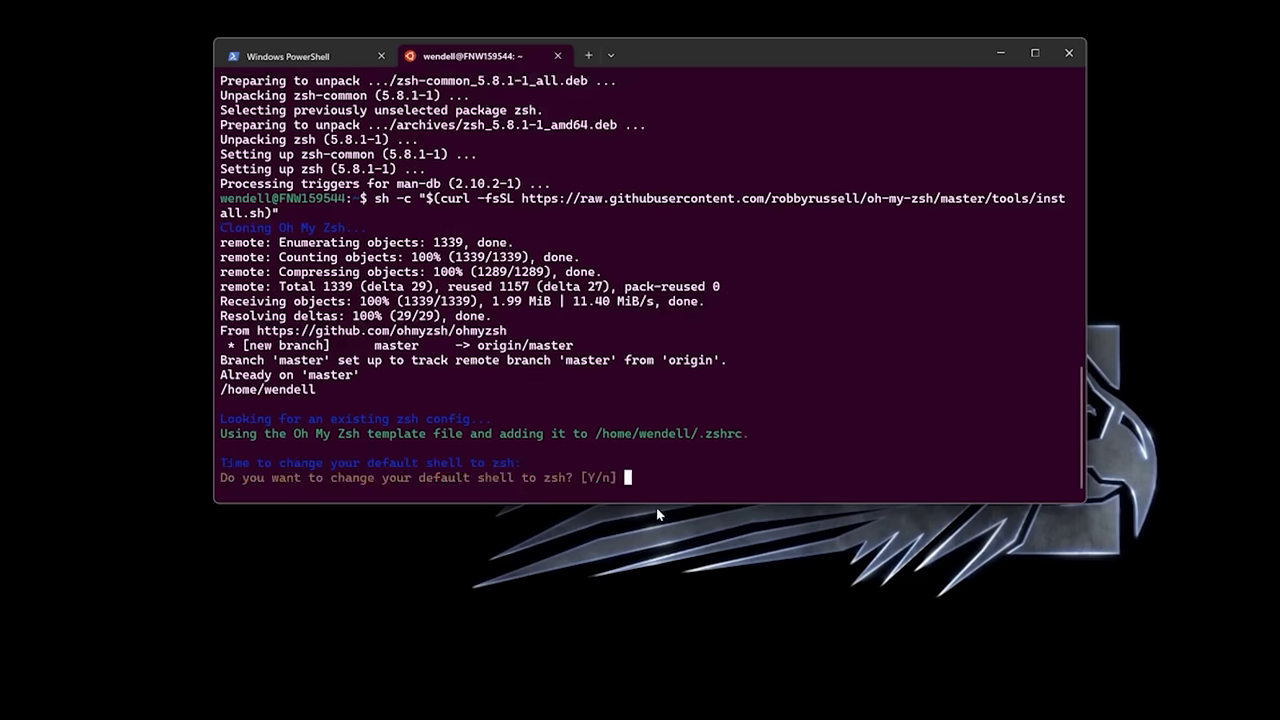
{"action": "key", "text": "Return"}
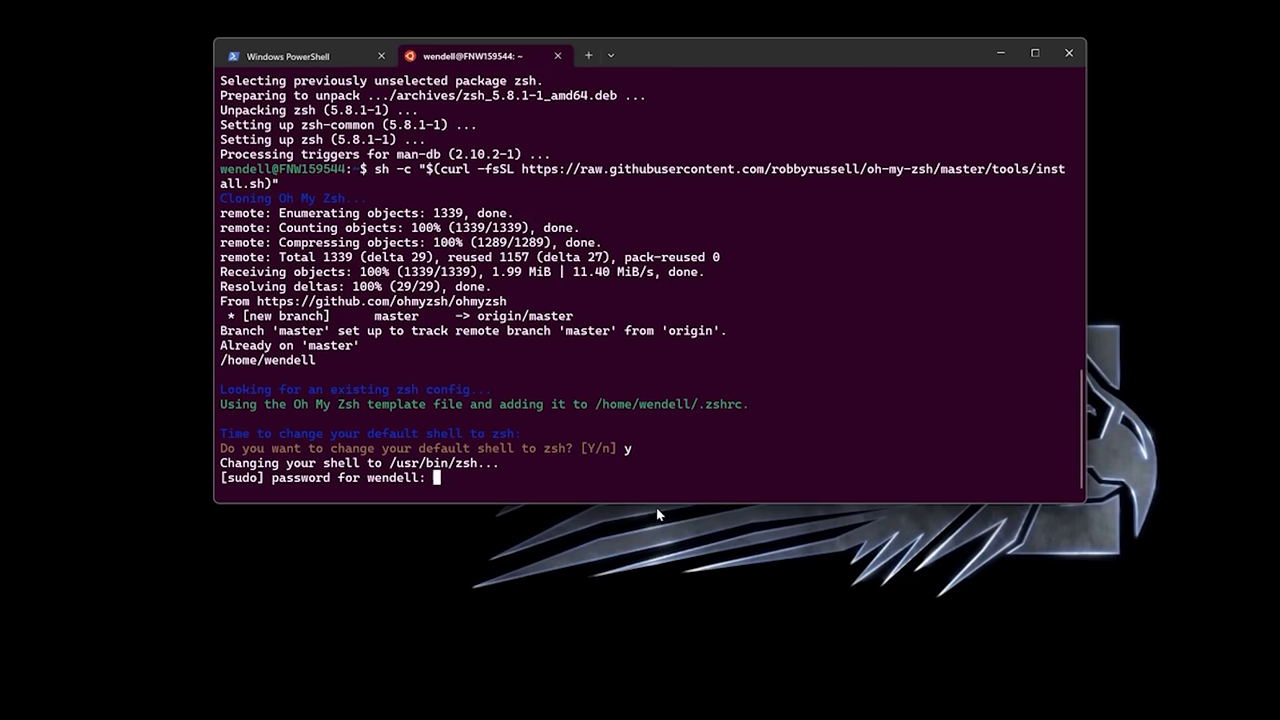
{"action": "key", "text": "Return"}
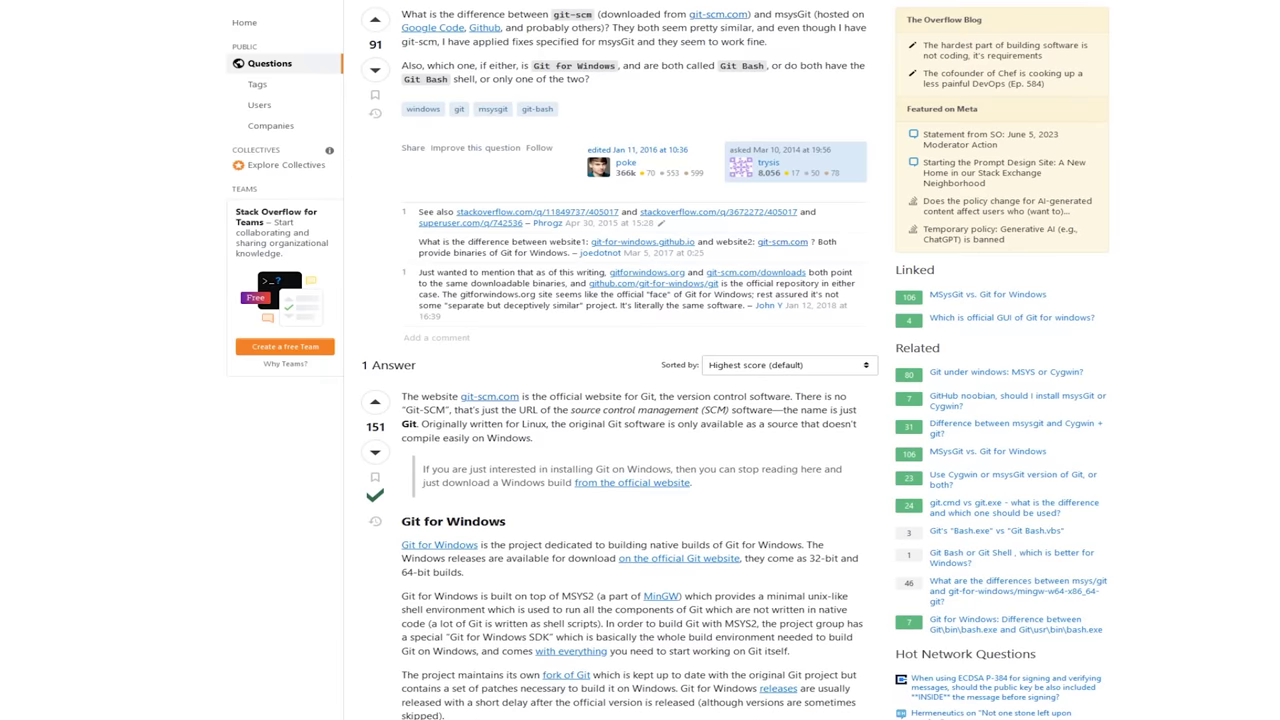
{"action": "scroll", "coordinate": [735, 363], "scroll_direction": "up", "scroll_amount": 1}
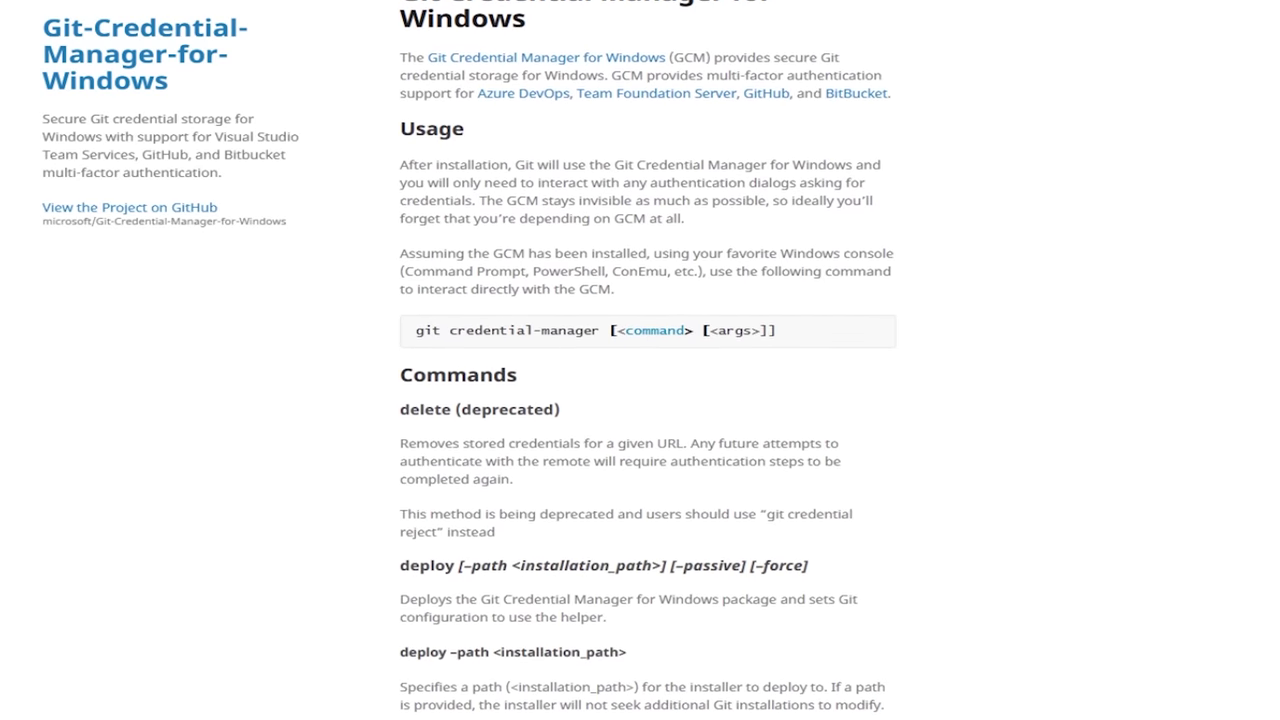
{"action": "scroll", "coordinate": [648, 360], "scroll_direction": "down", "scroll_amount": 1}
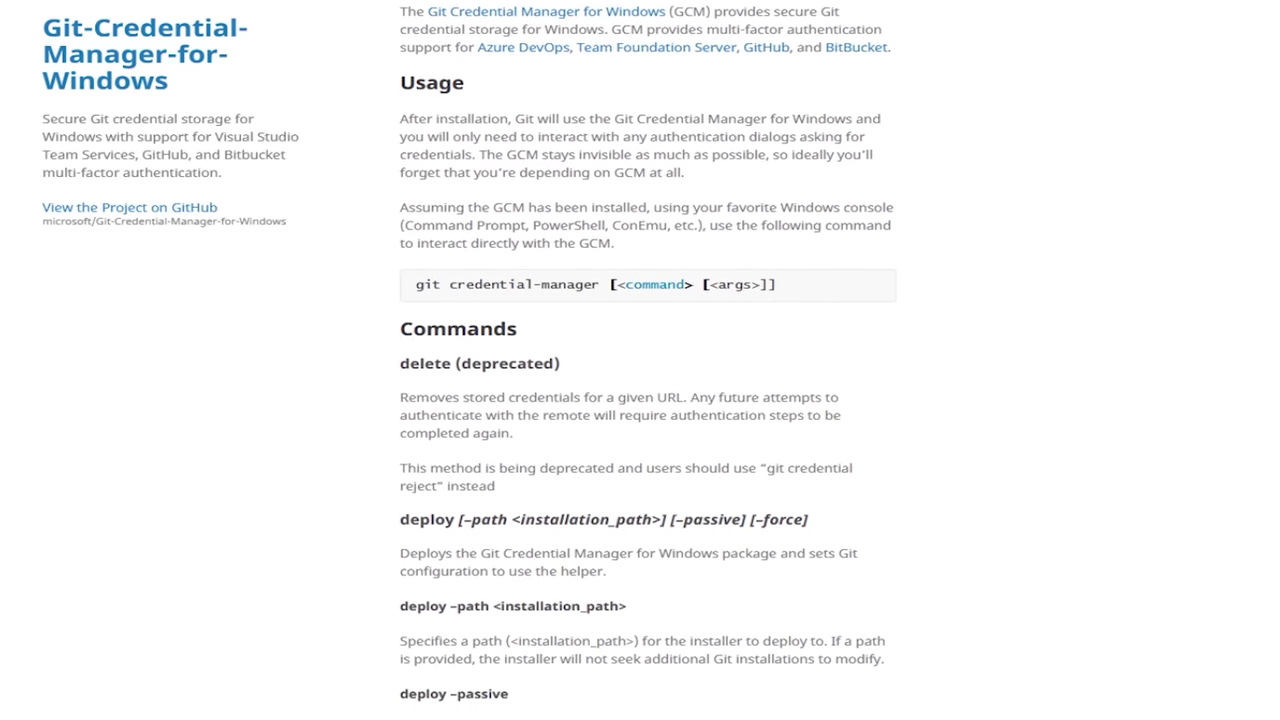
{"action": "scroll", "coordinate": [648, 360], "scroll_direction": "down", "scroll_amount": 1}
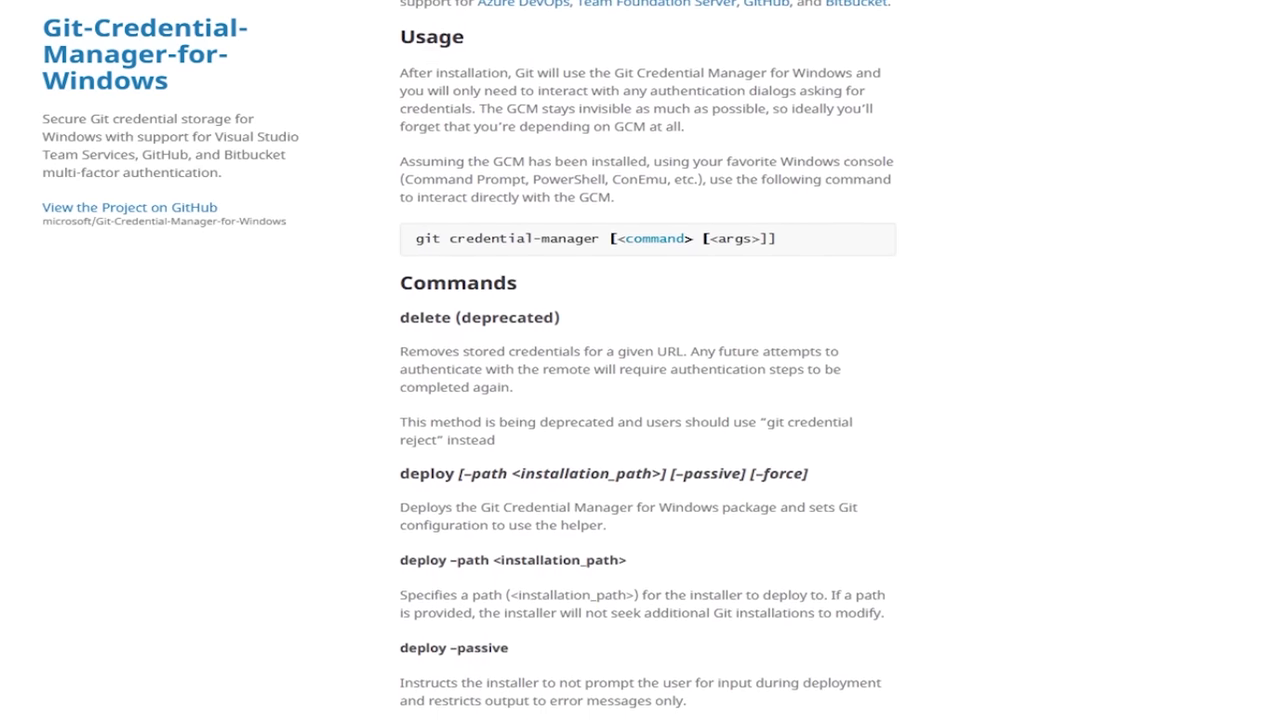
{"action": "scroll", "coordinate": [648, 360], "scroll_direction": "down", "scroll_amount": 1}
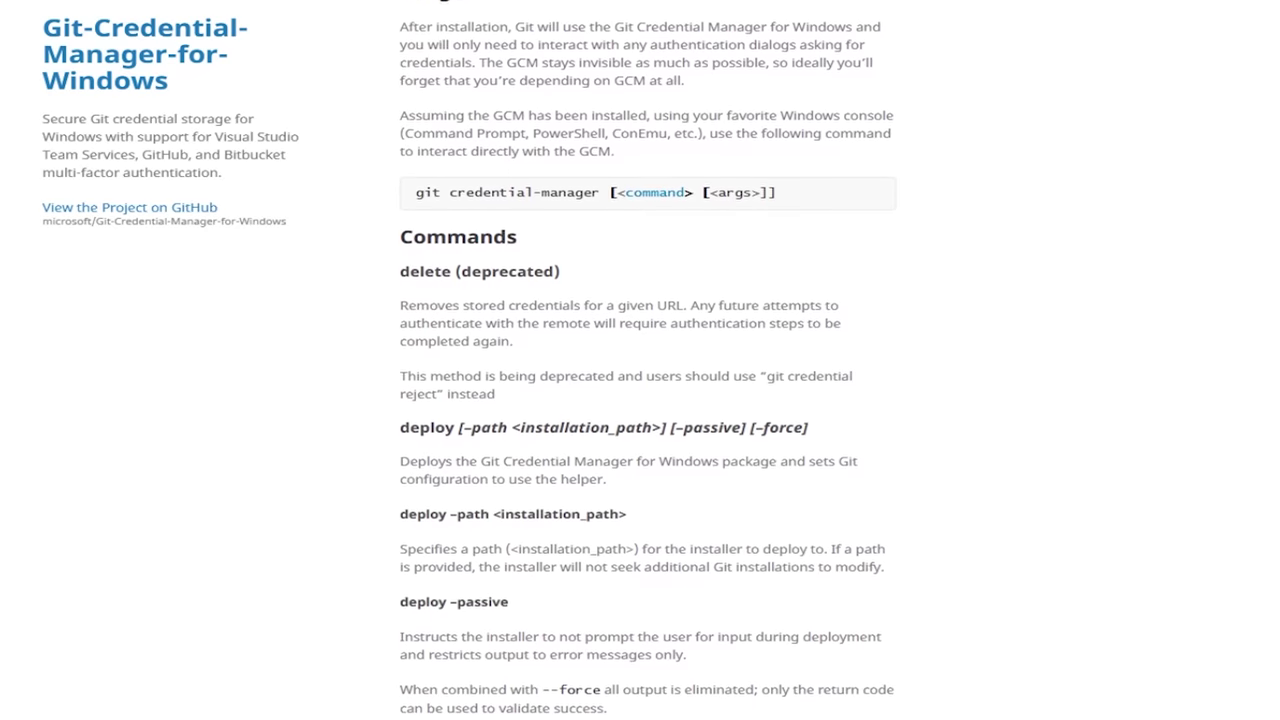
{"action": "scroll", "coordinate": [648, 360], "scroll_direction": "down", "scroll_amount": 1}
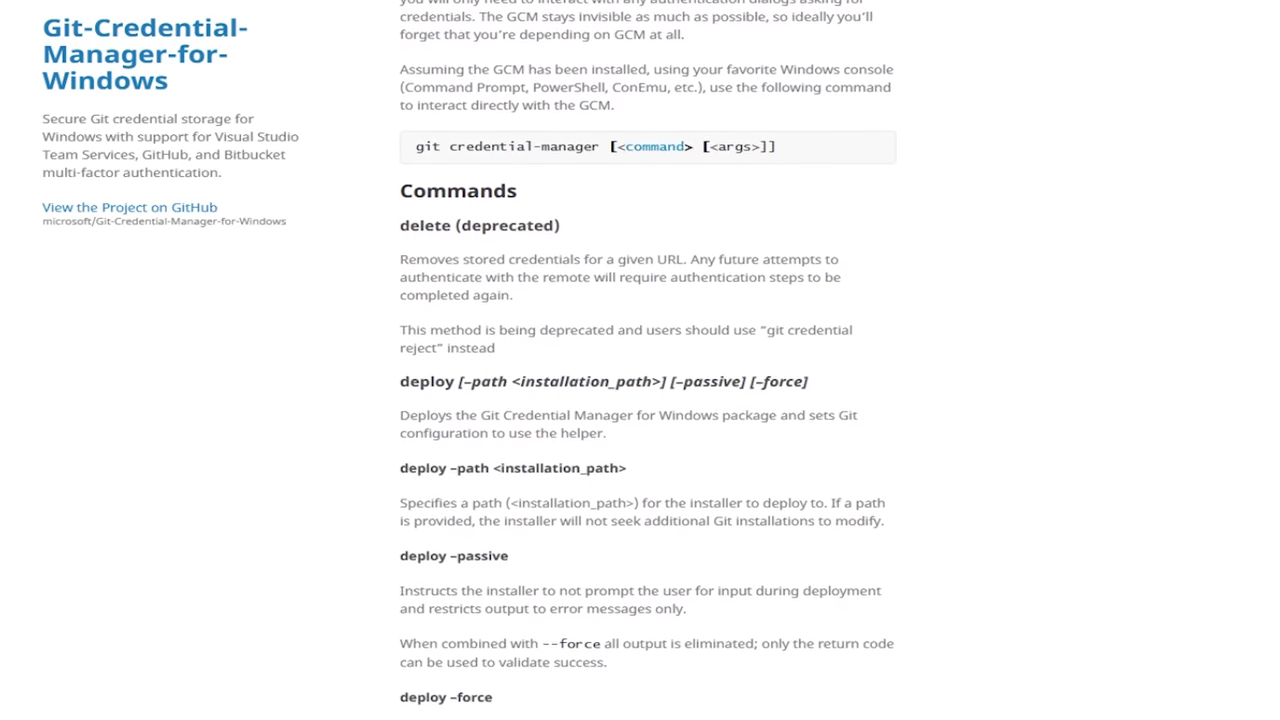
{"action": "scroll", "coordinate": [648, 360], "scroll_direction": "down", "scroll_amount": 1}
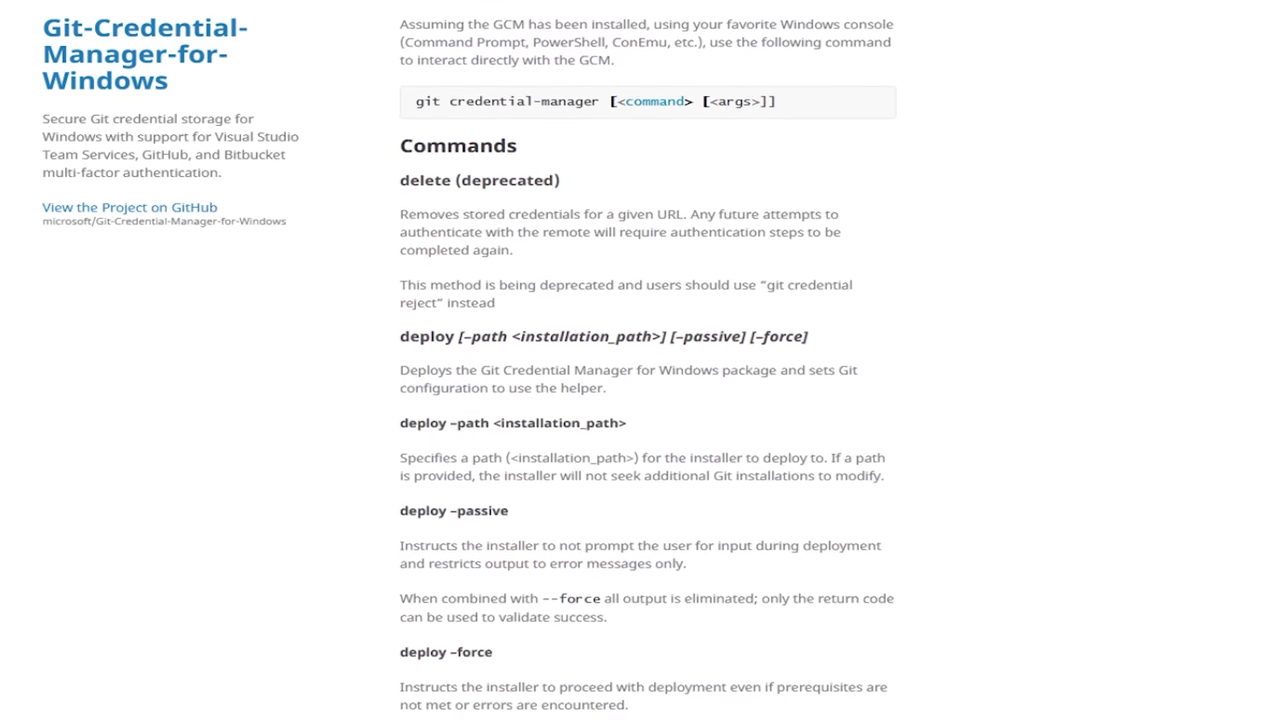
{"action": "scroll", "coordinate": [648, 360], "scroll_direction": "down", "scroll_amount": 1}
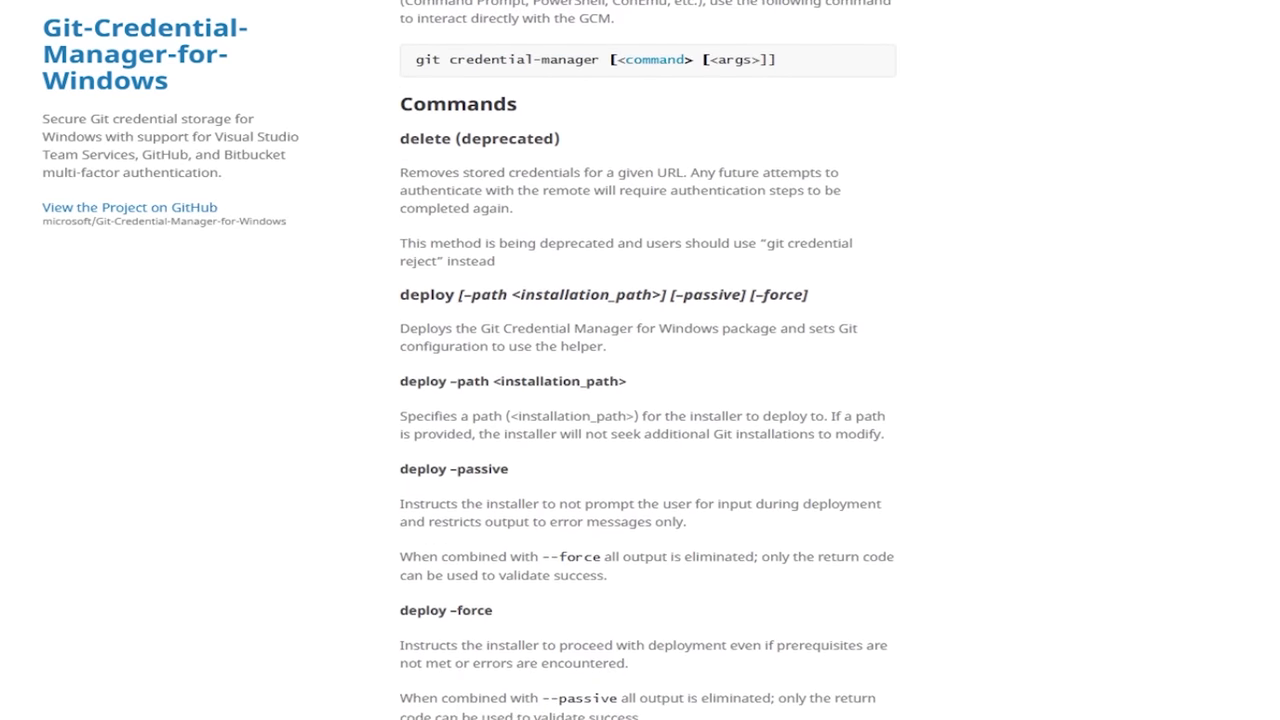
{"action": "scroll", "coordinate": [648, 360], "scroll_direction": "down", "scroll_amount": 1}
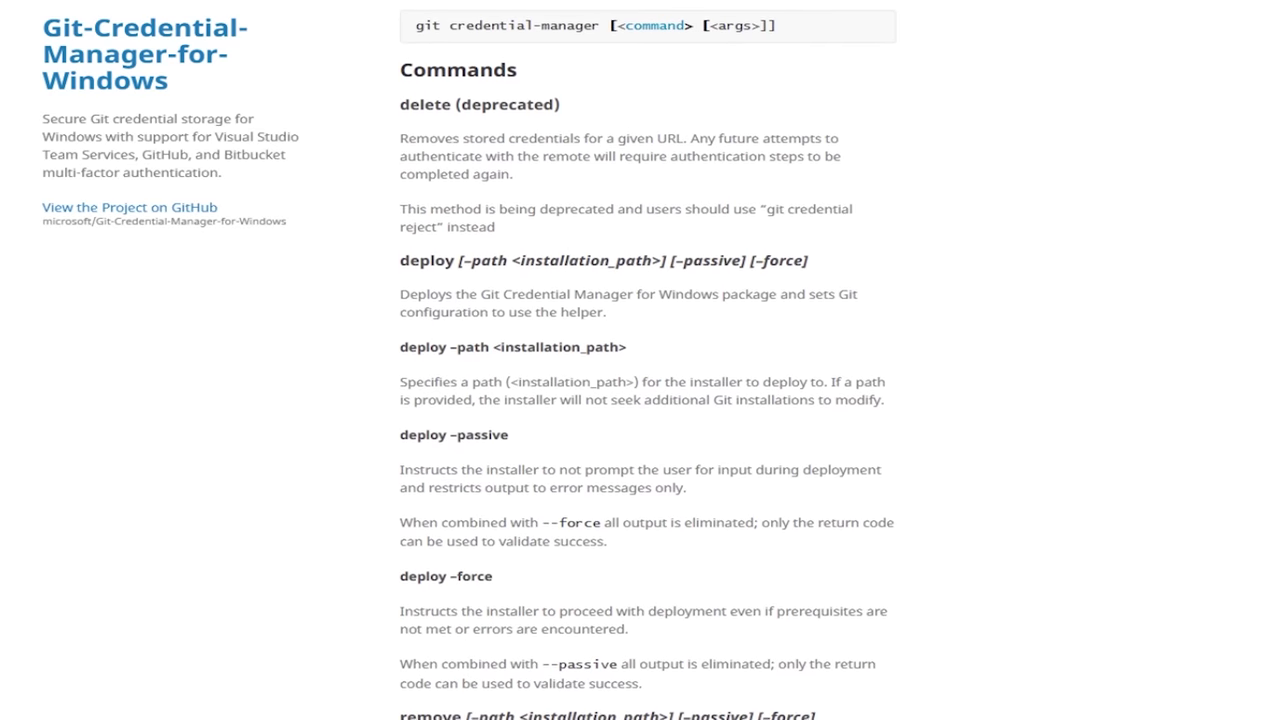
{"action": "scroll", "coordinate": [648, 360], "scroll_direction": "down", "scroll_amount": 1}
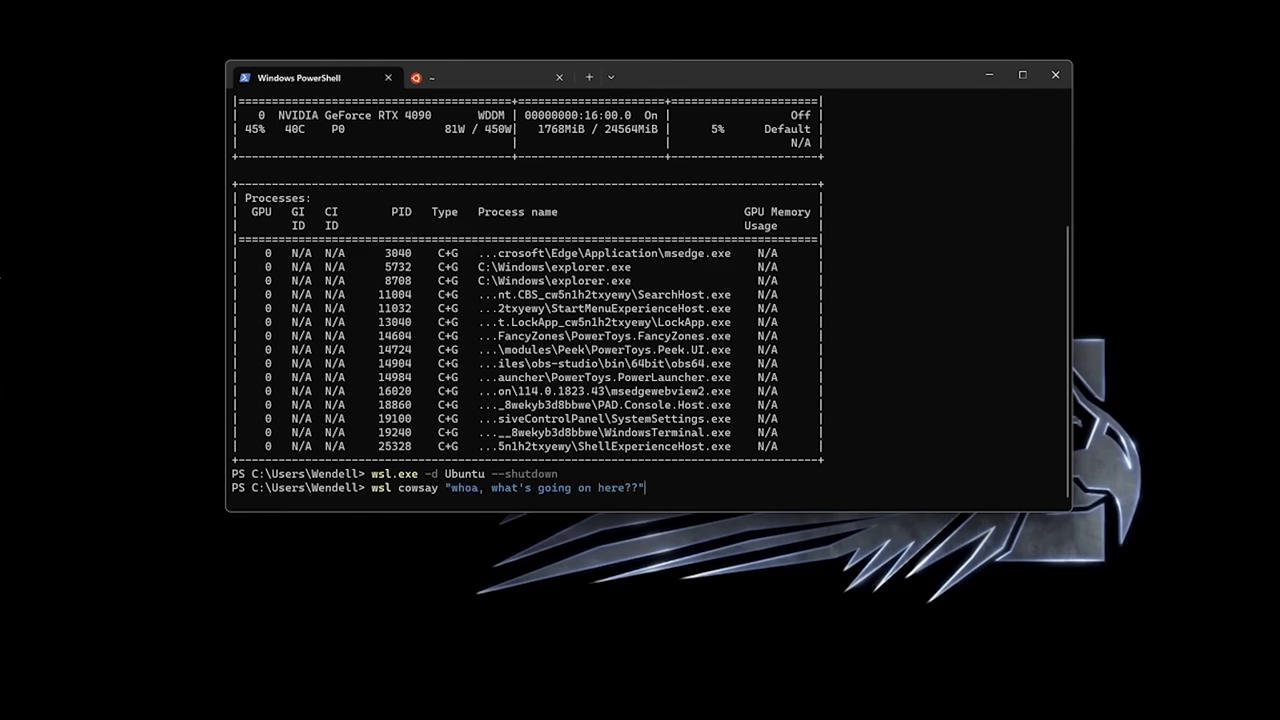
Run wsl cowsay "whoa, what's going on here??" from PowerShell to print the talking cow
{"action": "key", "text": "Return"}
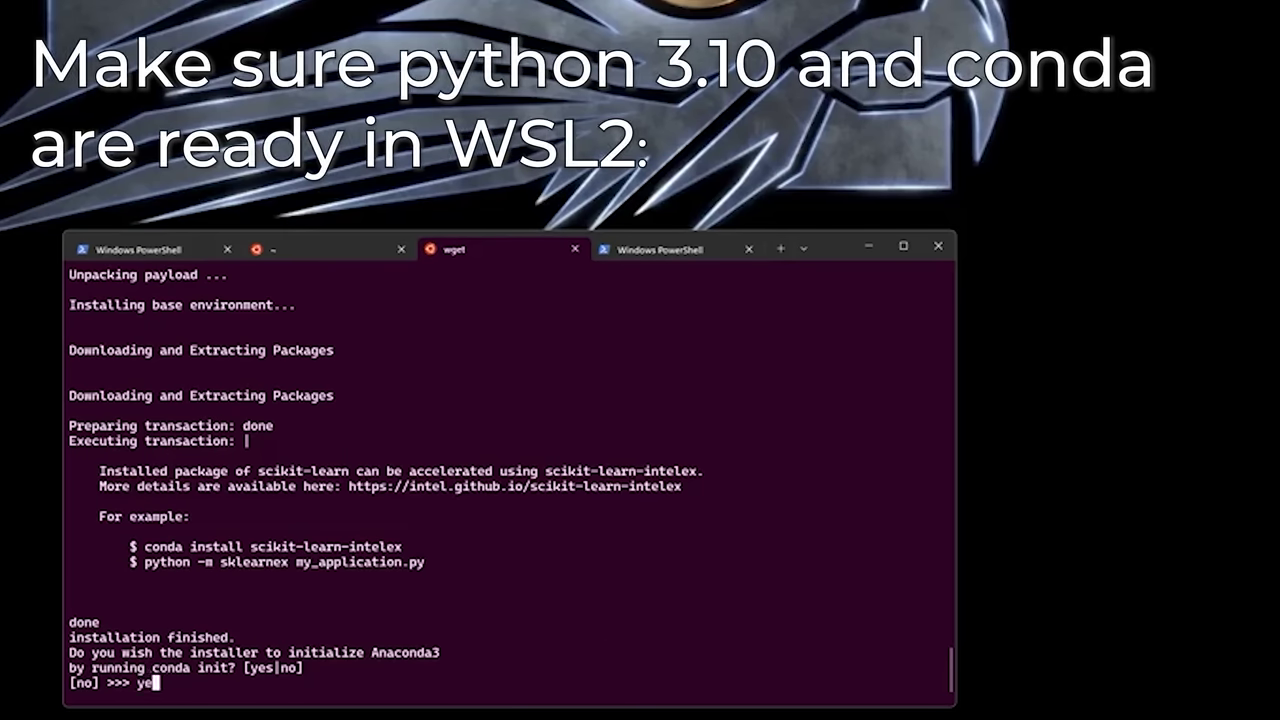
Answer yes at the Anaconda3 prompt to initialize conda with conda init
{"action": "type", "text": "s"}
{"action": "key", "text": "Return"}
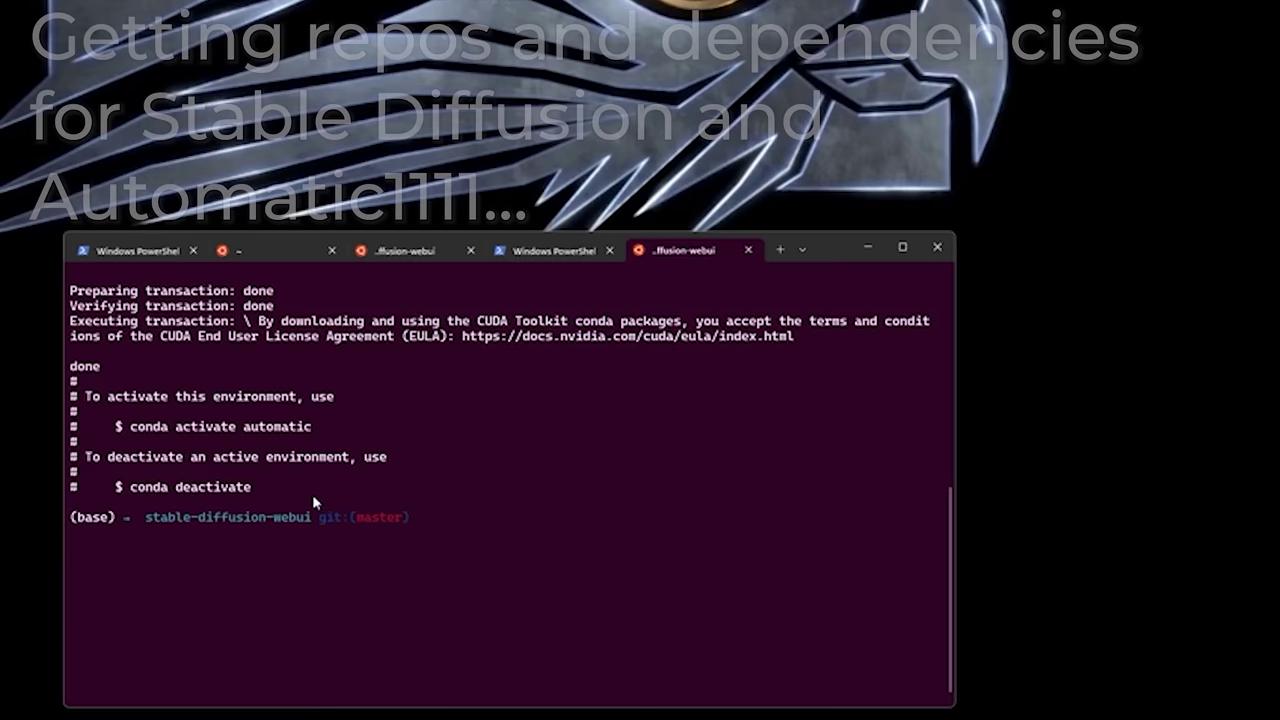
Activate the automatic environment, run the torch.cuda.is_available() check showing True, and type '# AYYYYYYYYYYYY'
{"action": "type", "text": "conda activate automatic"}
{"action": "key", "text": "Return"}
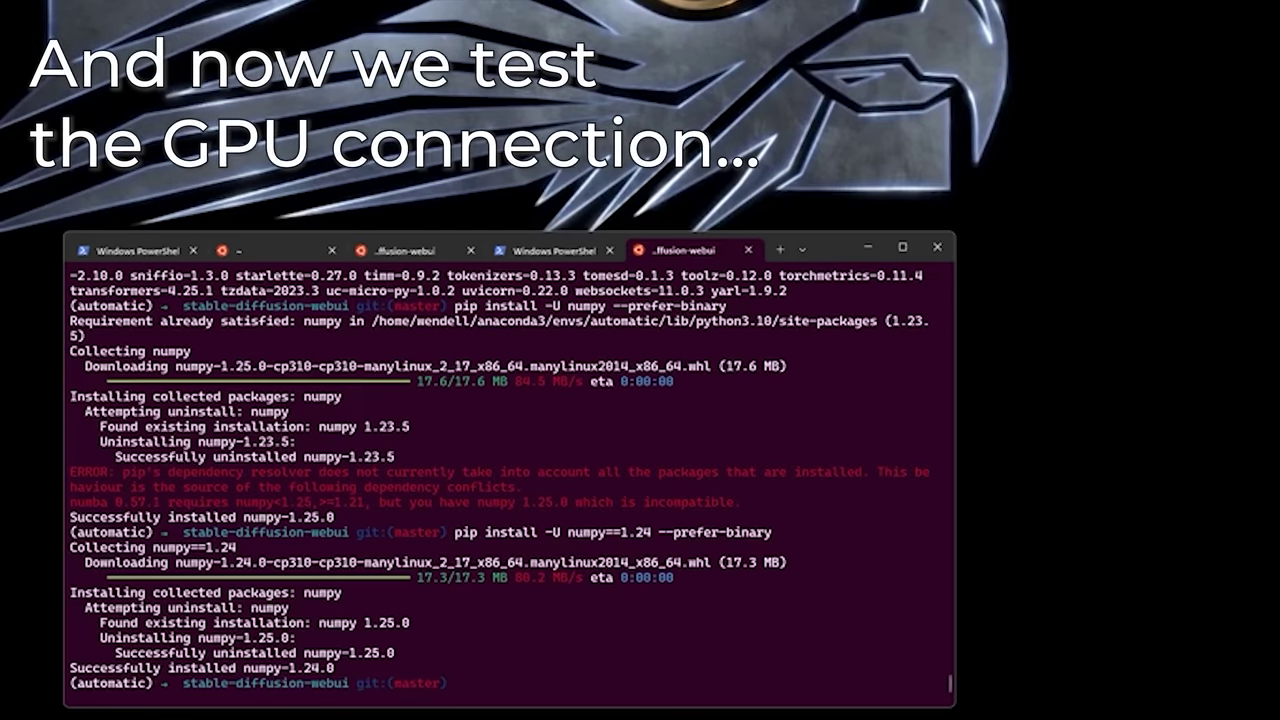
{"action": "type", "text": "python -c \"import torch; print(torch.cuda.is_available())\""}
{"action": "key", "text": "Return"}
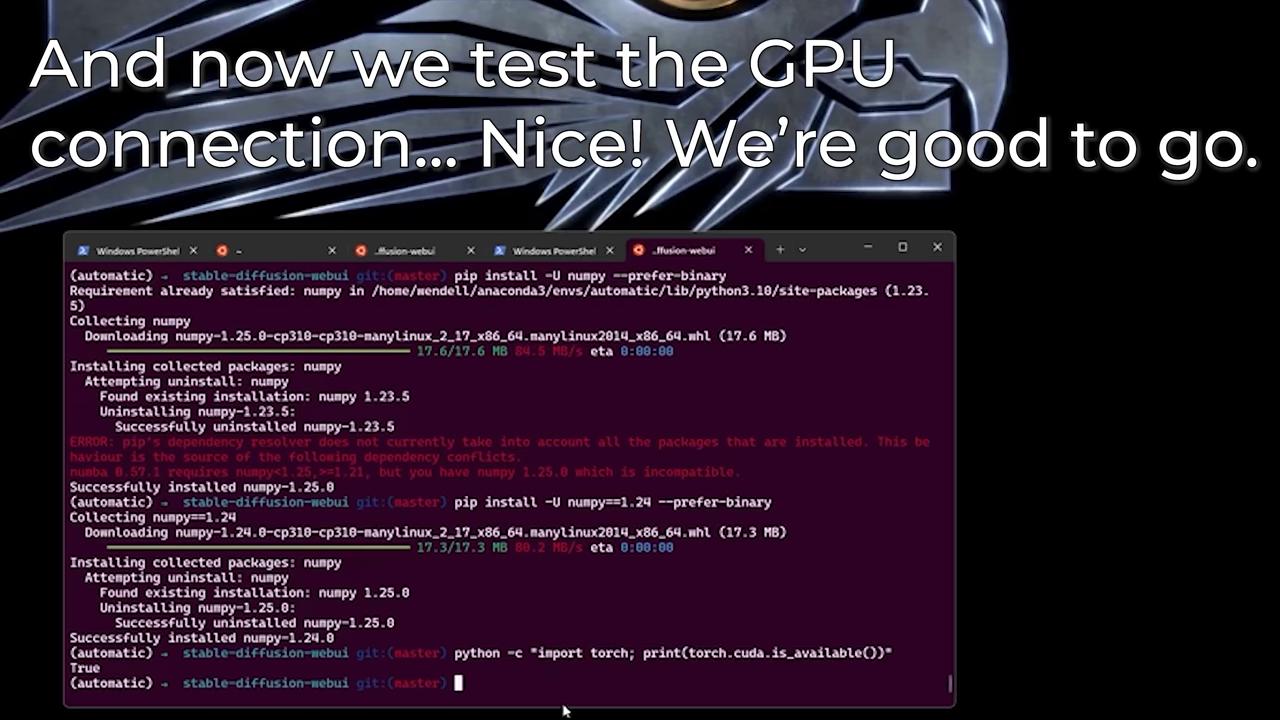
{"action": "type", "text": "# AYYYYYYYYYYYY"}
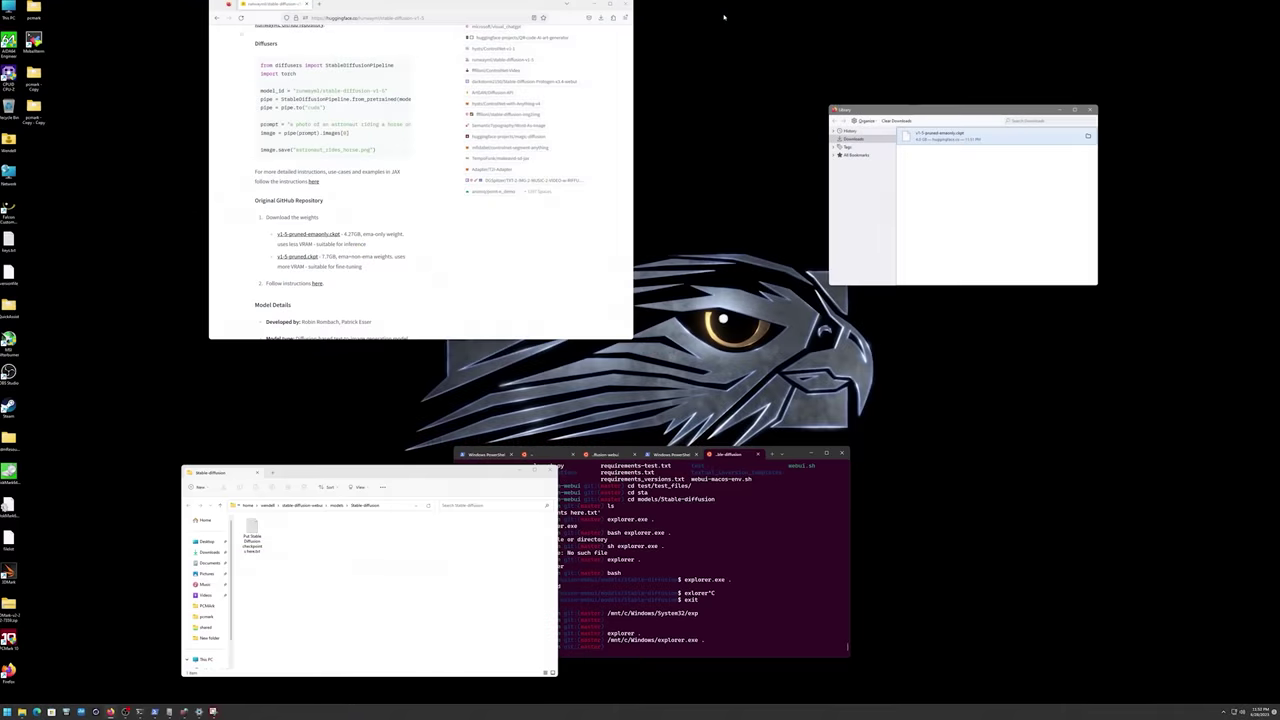
Place the v1-5-pruned-emaonly checkpoint into stable-diffusion-webui's models/Stable-diffusion folder via the Downloads folder
{"action": "right_click", "coordinate": [530, 388]}
{"action": "left_click", "coordinate": [588, 374]}
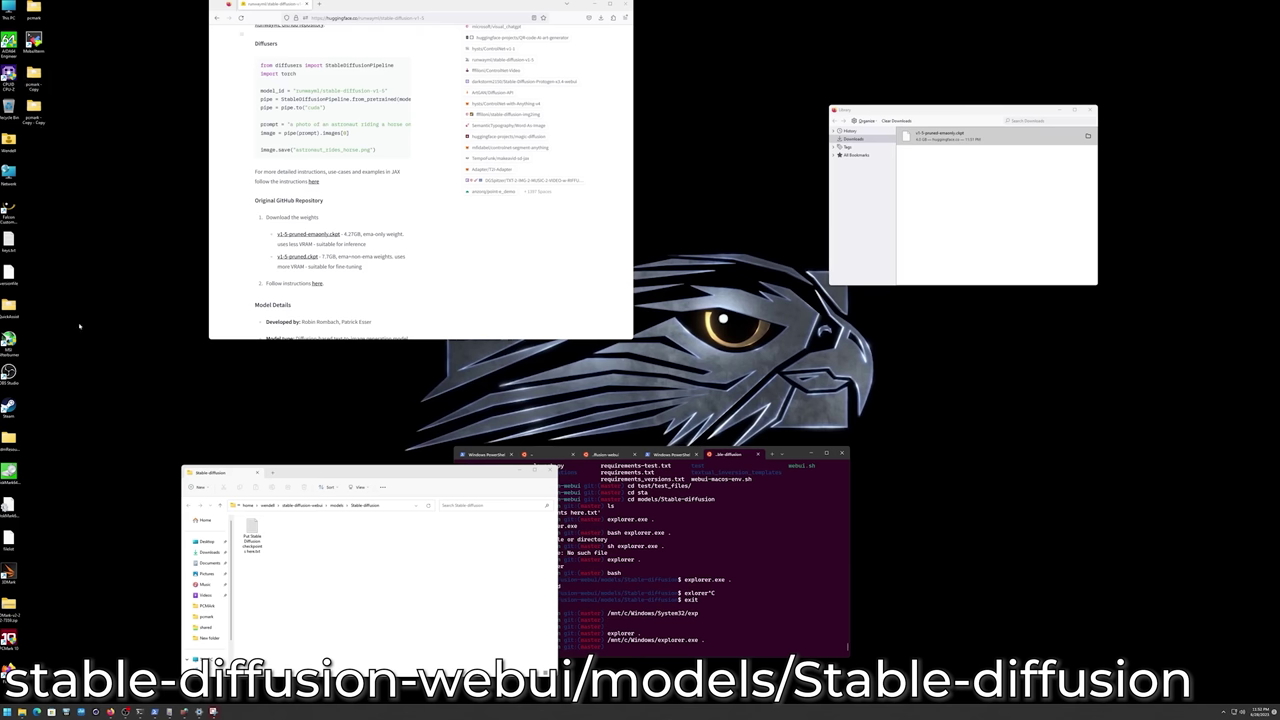
{"action": "left_click", "coordinate": [210, 552]}
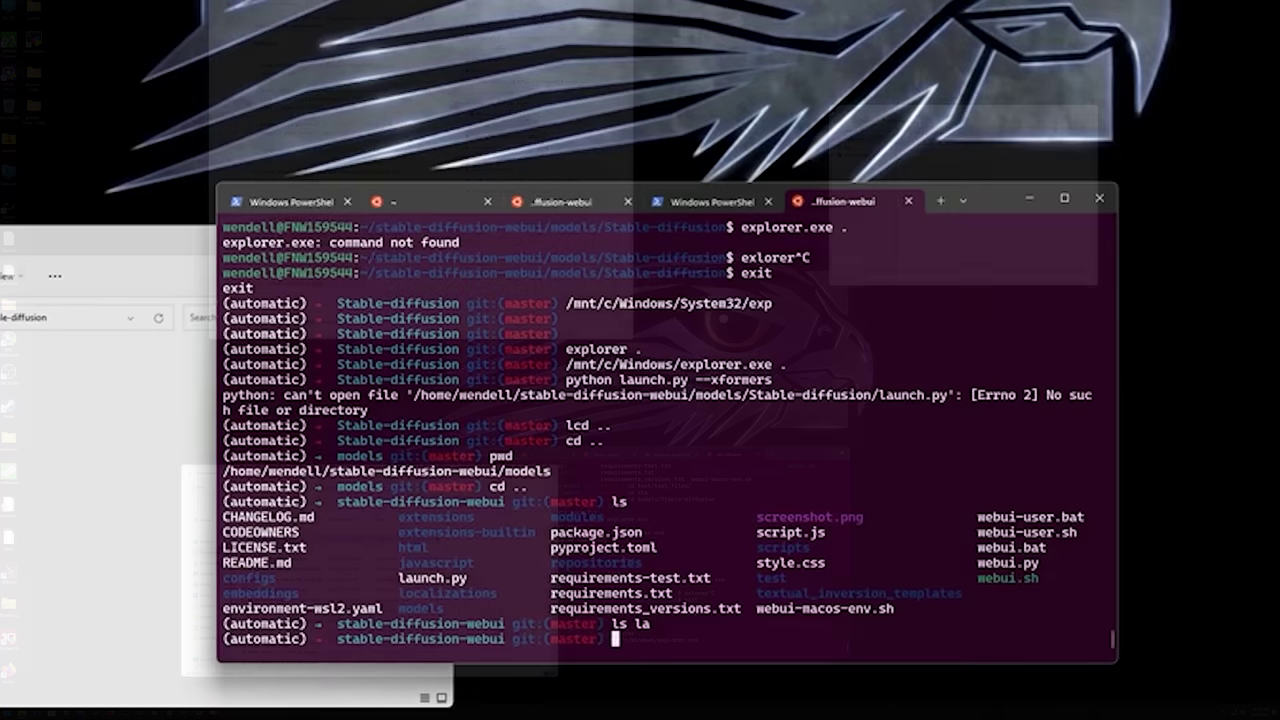
{"action": "key", "text": "Up"}
{"action": "key", "text": "Return"}
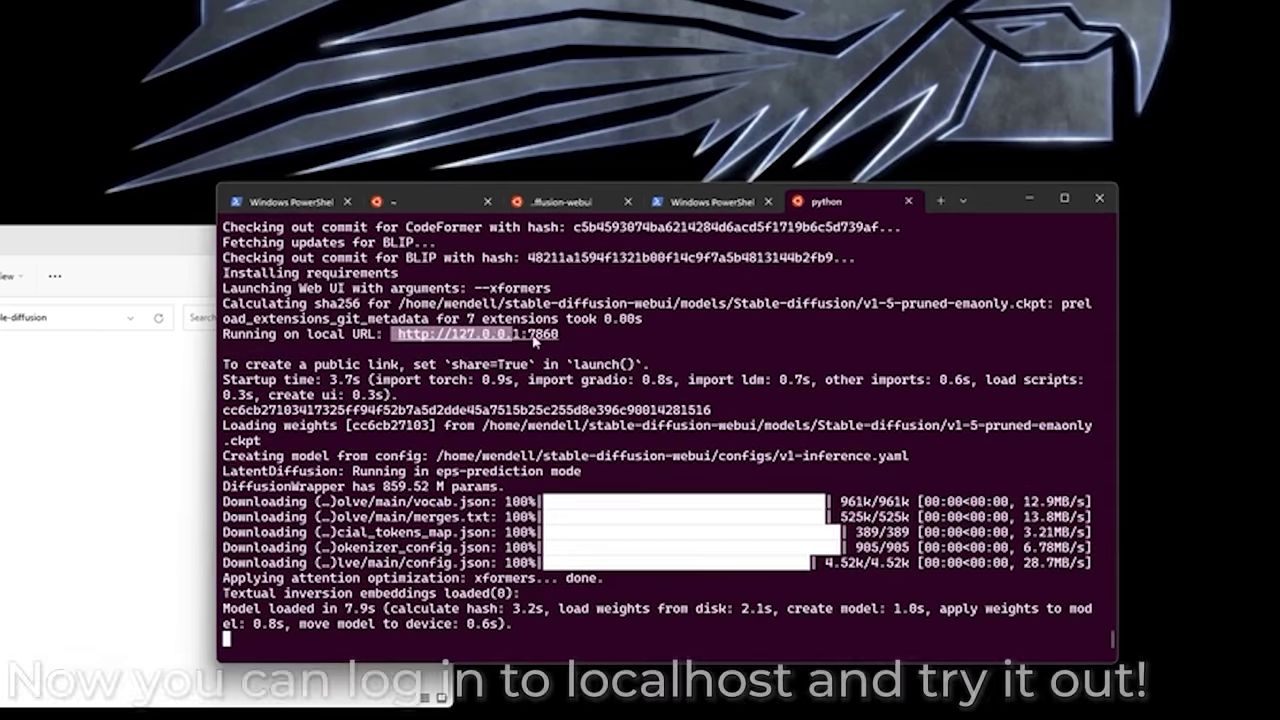
{"action": "left_click_drag", "start_coordinate": [397, 336], "coordinate": [562, 338]}
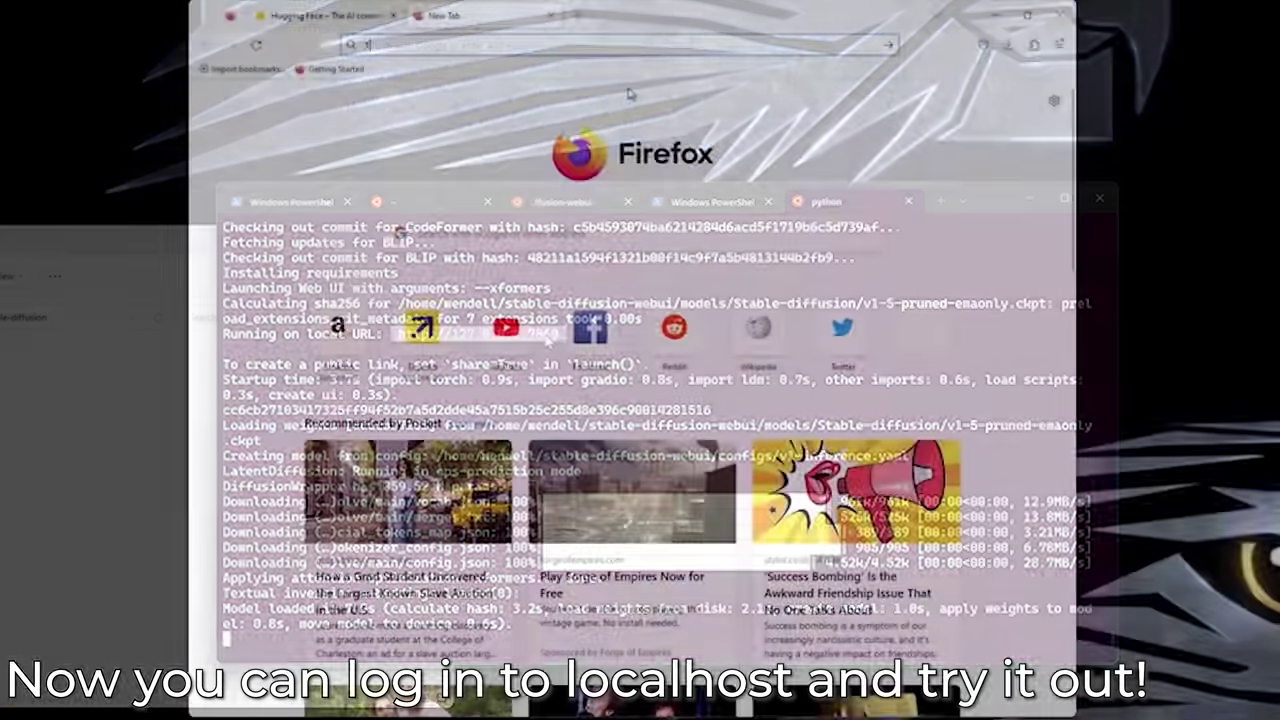
Open 127.0.0.1:7860, generate the cat-in-a-hat image from txt2img, and enlarge the result
{"action": "type", "text": "127.0.0.1"}
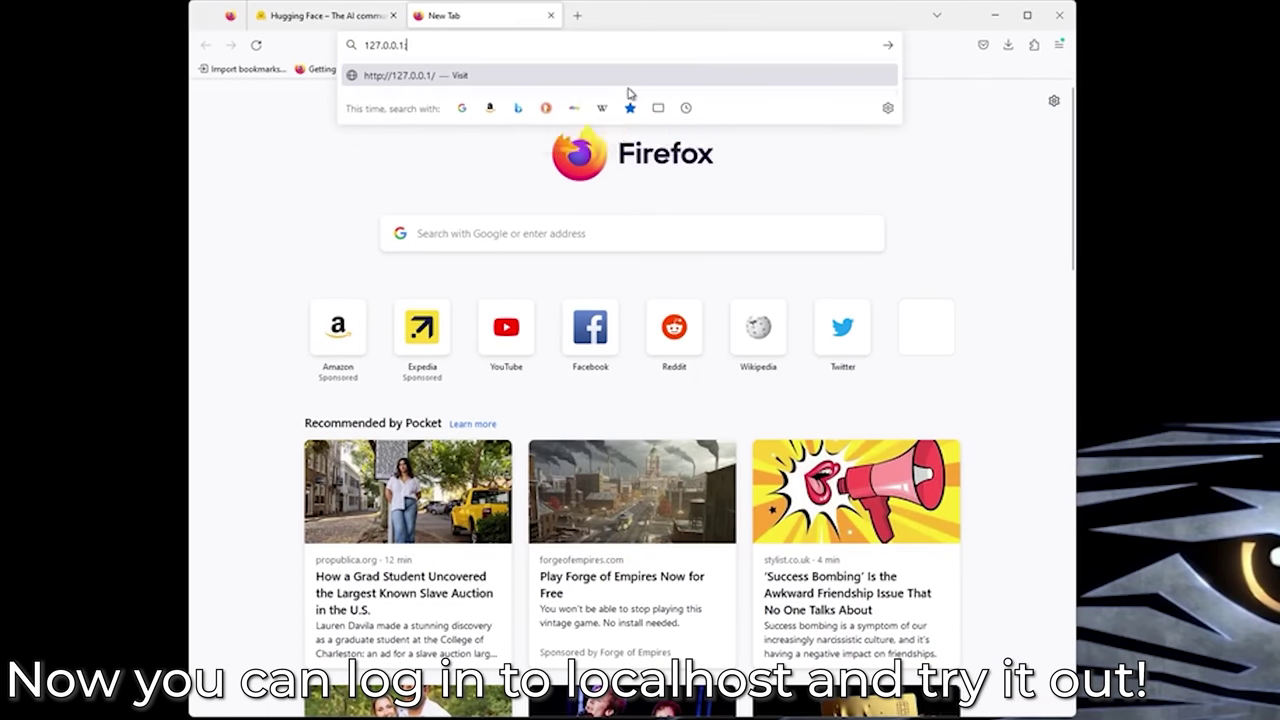
{"action": "type", "text": ":7860"}
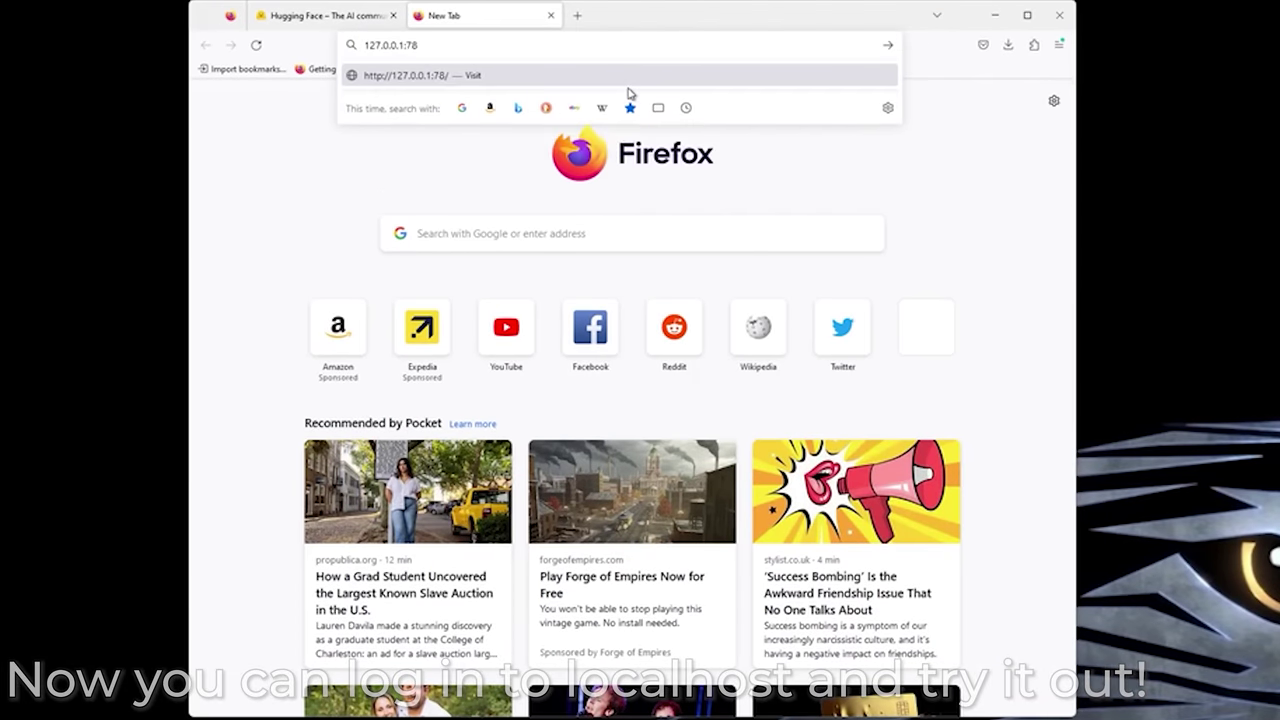
{"action": "key", "text": "Return"}
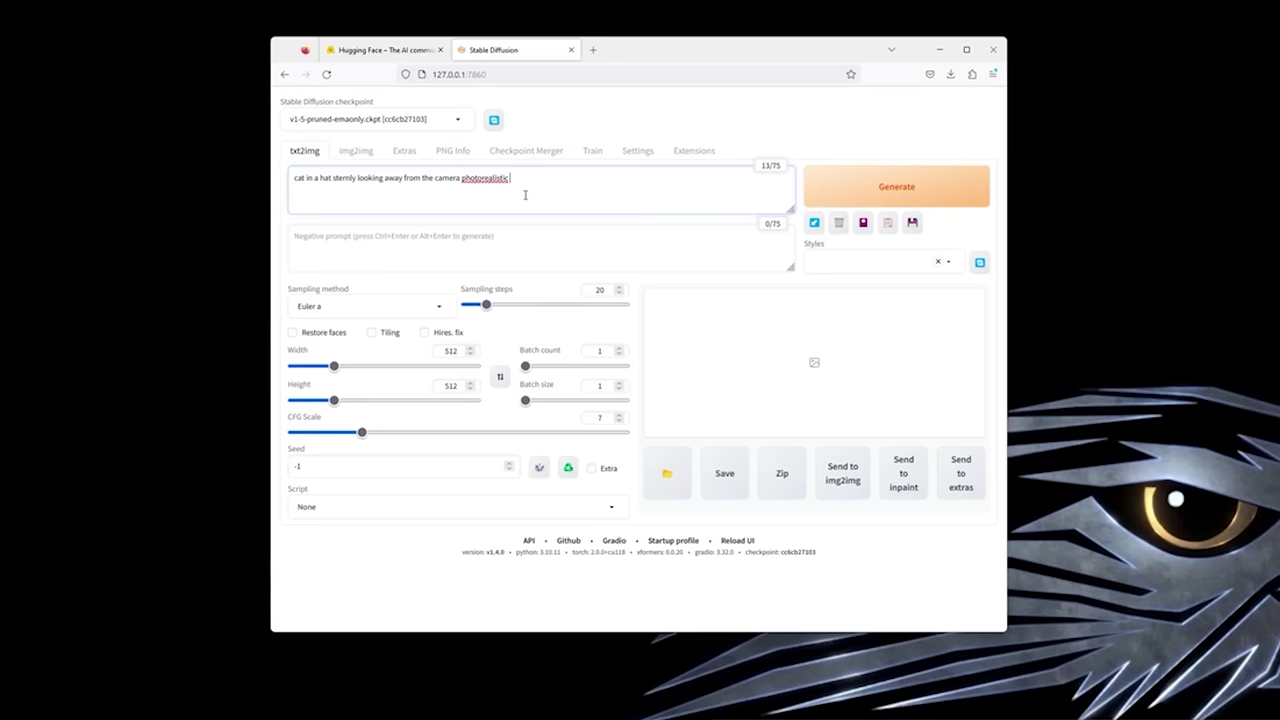
{"action": "left_click", "coordinate": [873, 195]}
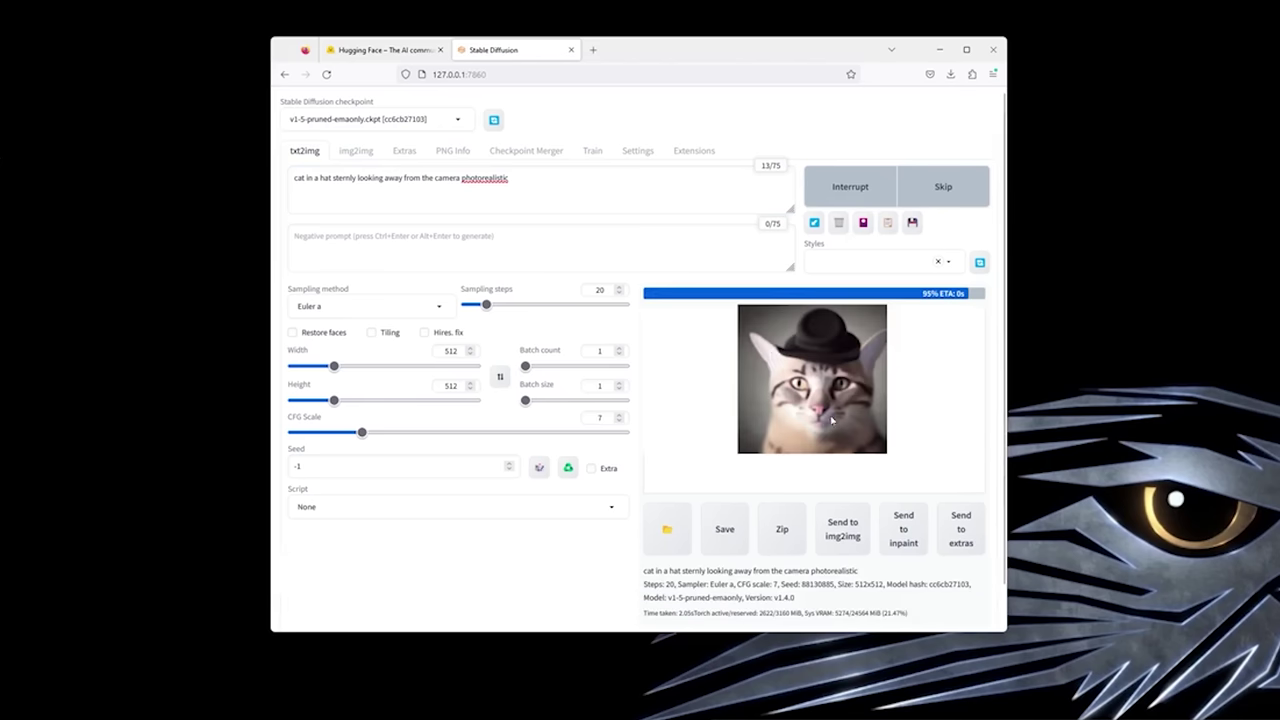
{"action": "left_click", "coordinate": [681, 334]}
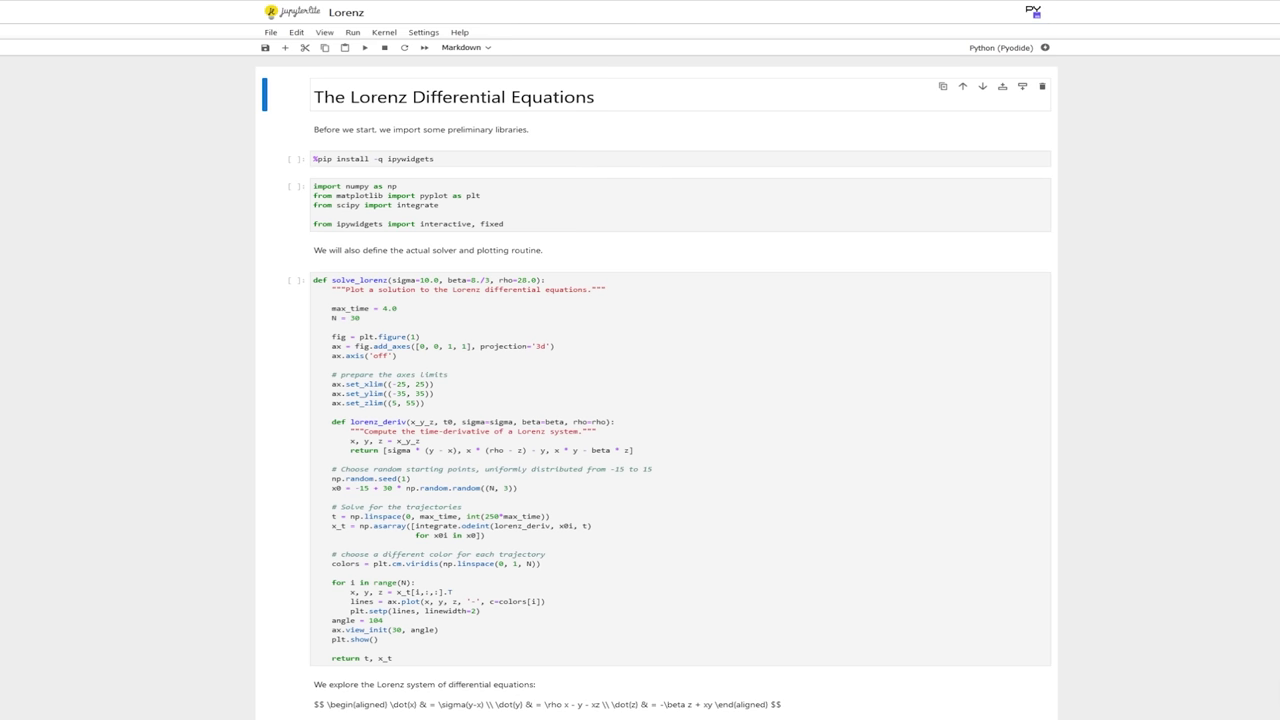
Scroll up and down through the JupyterLite notebook to review its code and output
{"action": "scroll", "coordinate": [657, 387], "scroll_direction": "down", "scroll_amount": 5}
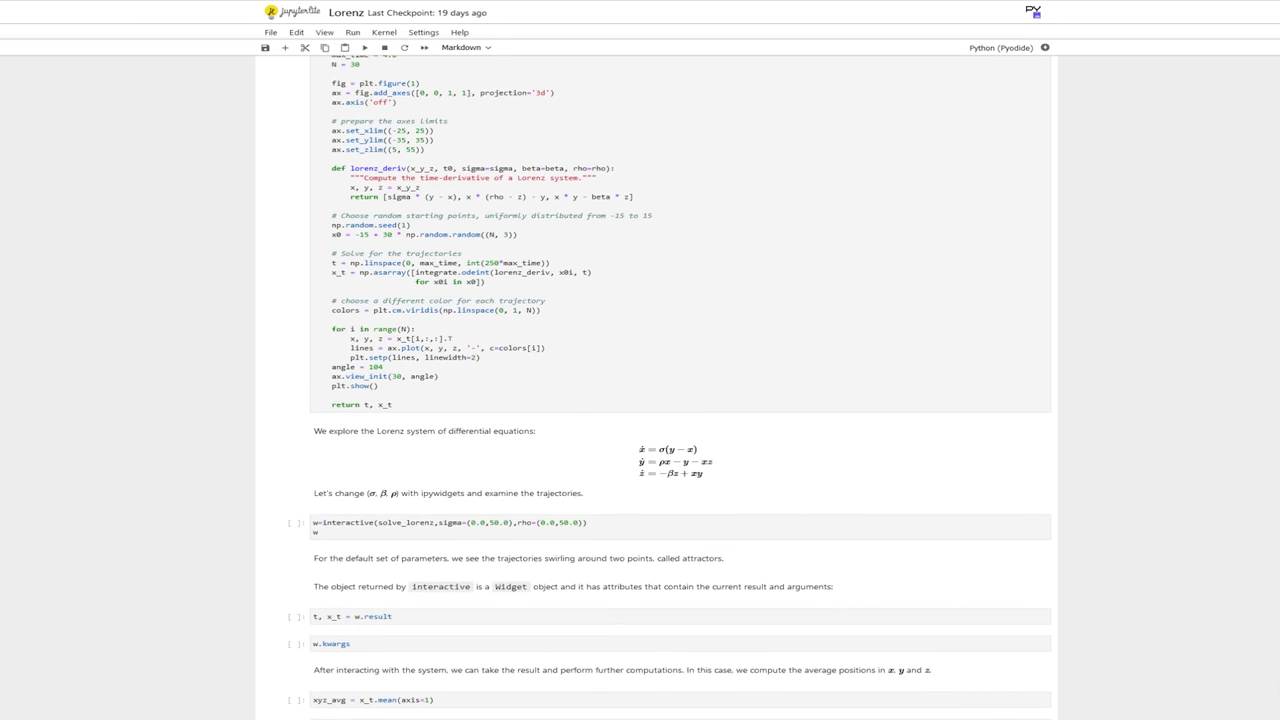
{"action": "scroll", "coordinate": [680, 430], "scroll_direction": "down", "scroll_amount": 3}
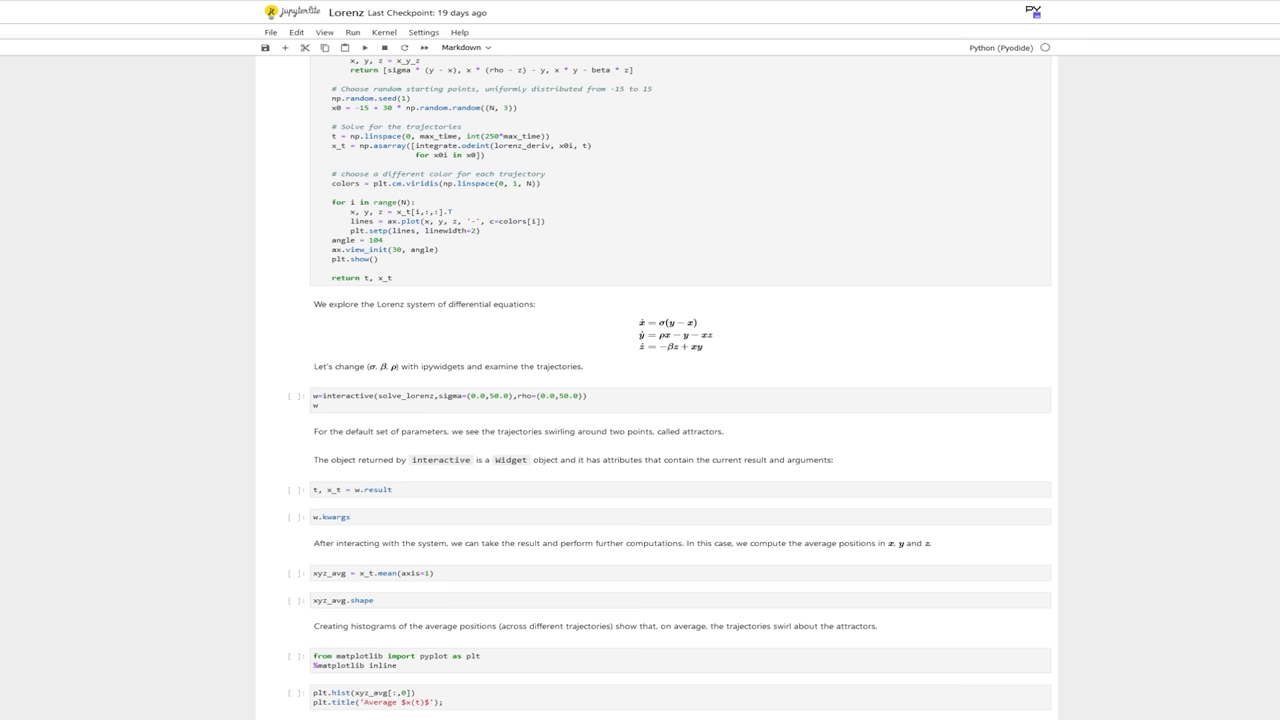
{"action": "scroll", "coordinate": [680, 387], "scroll_direction": "down", "scroll_amount": 1}
{"action": "scroll", "coordinate": [680, 383], "scroll_direction": "up", "scroll_amount": 7}
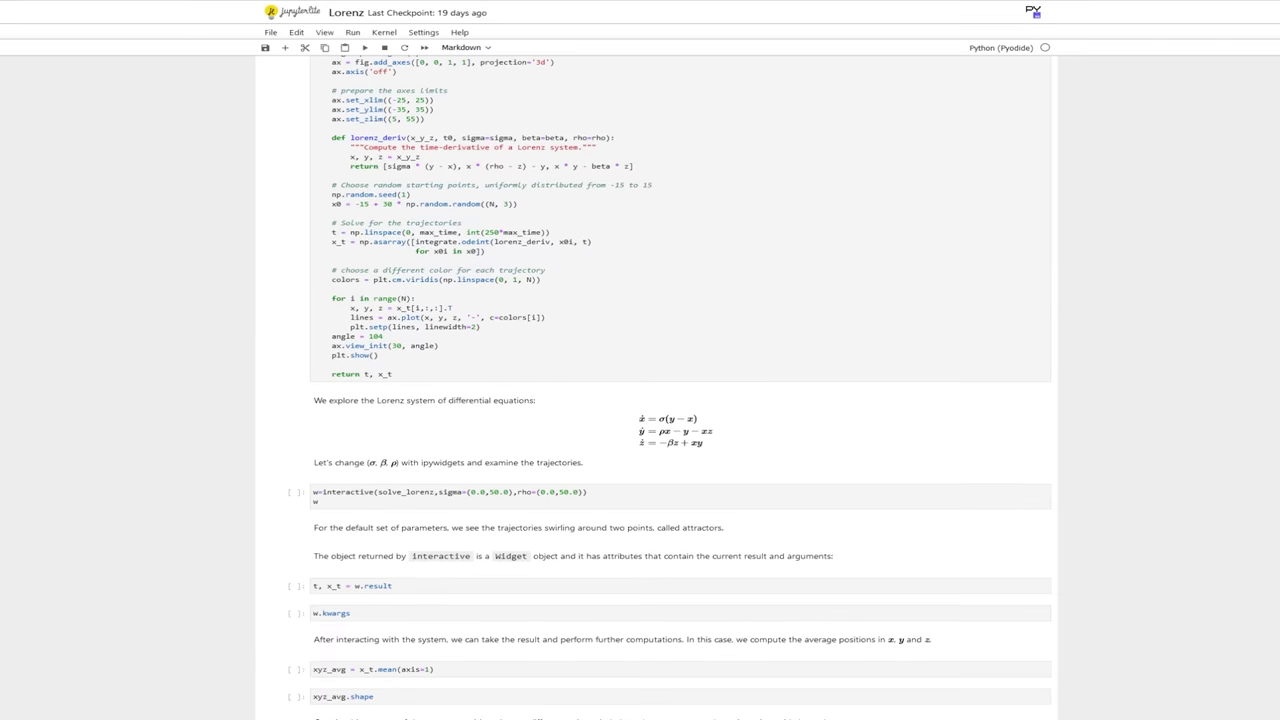
{"action": "scroll", "coordinate": [680, 383], "scroll_direction": "up", "scroll_amount": 1}
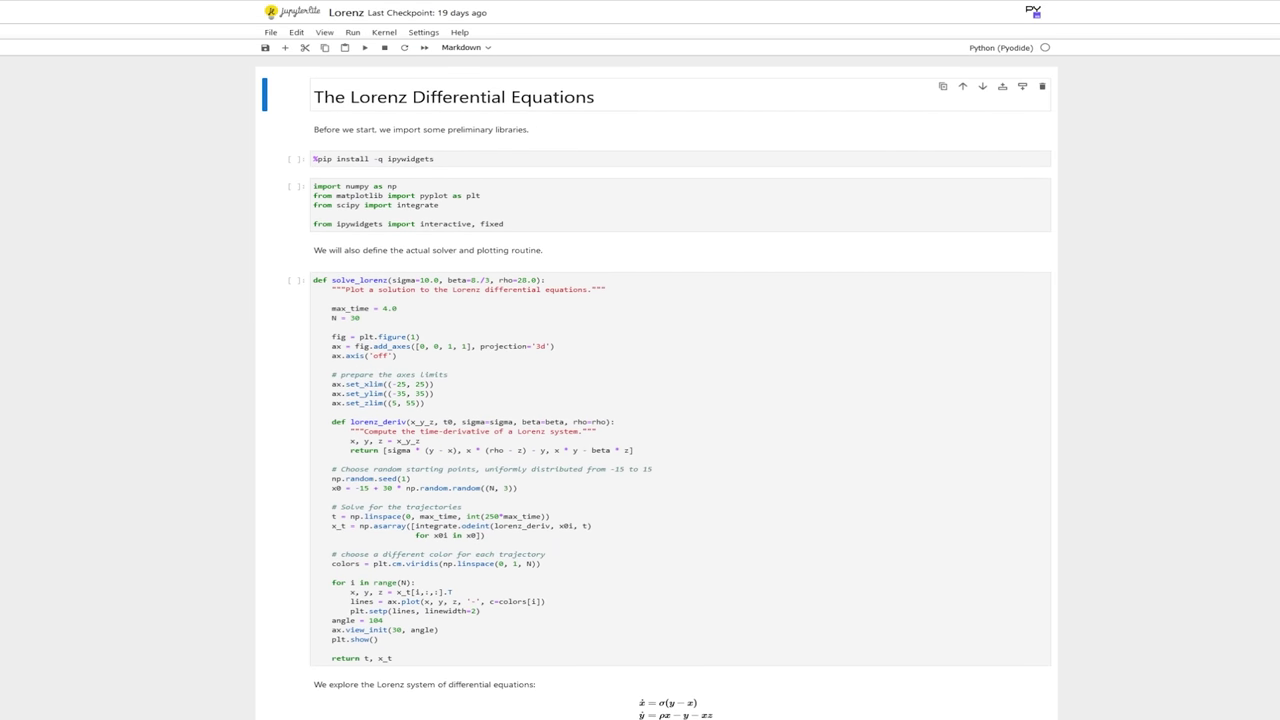
{"action": "scroll", "coordinate": [657, 388], "scroll_direction": "down", "scroll_amount": 3}
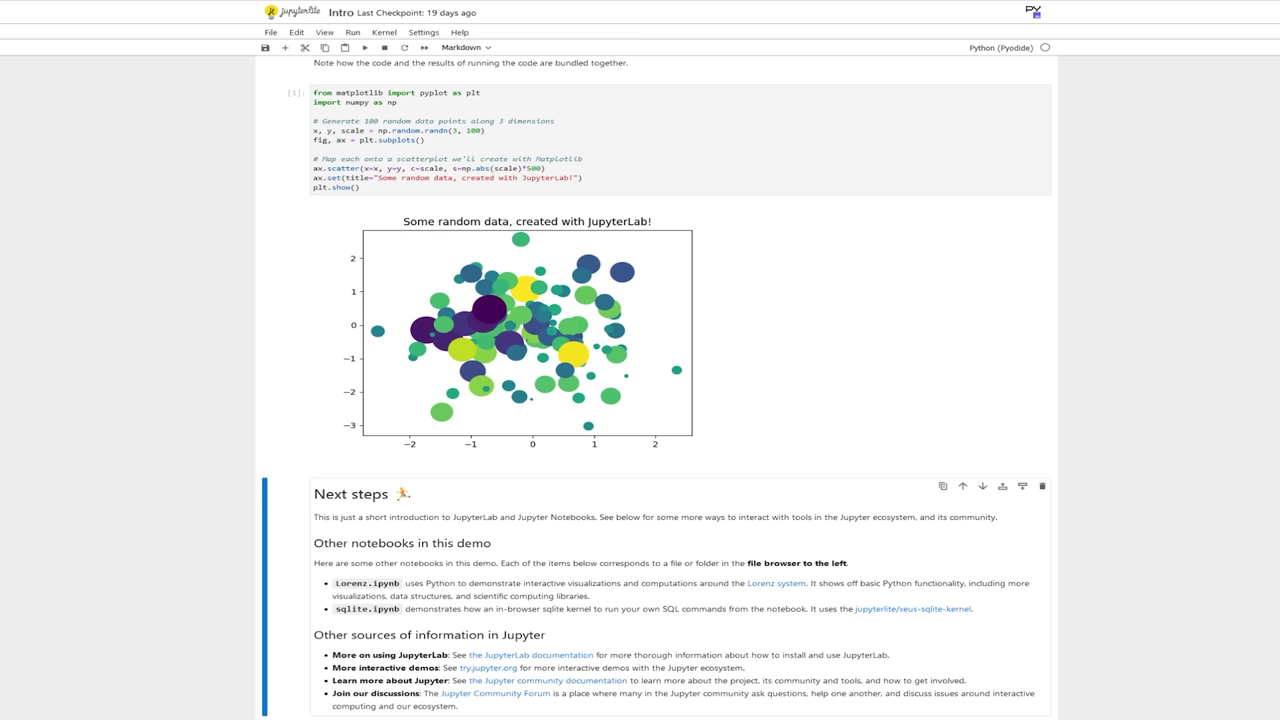
{"action": "scroll", "coordinate": [657, 390], "scroll_direction": "up", "scroll_amount": 6}
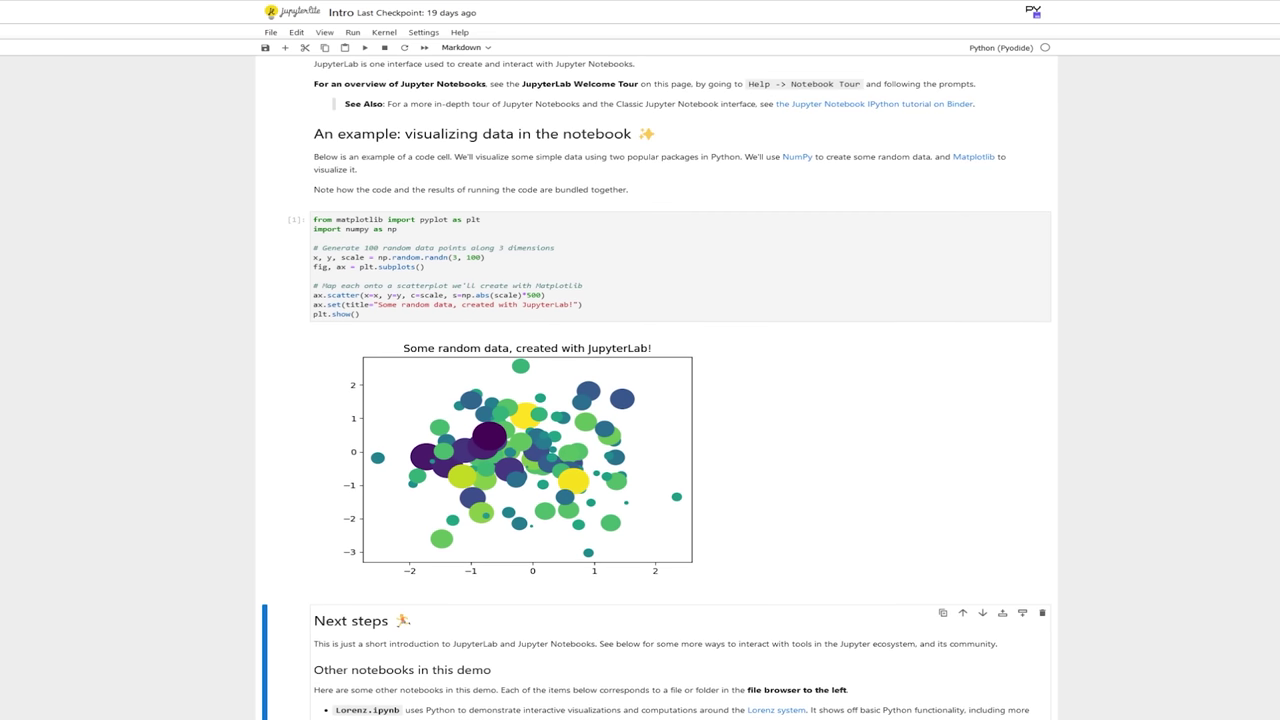
{"action": "scroll", "coordinate": [657, 390], "scroll_direction": "up", "scroll_amount": 4}
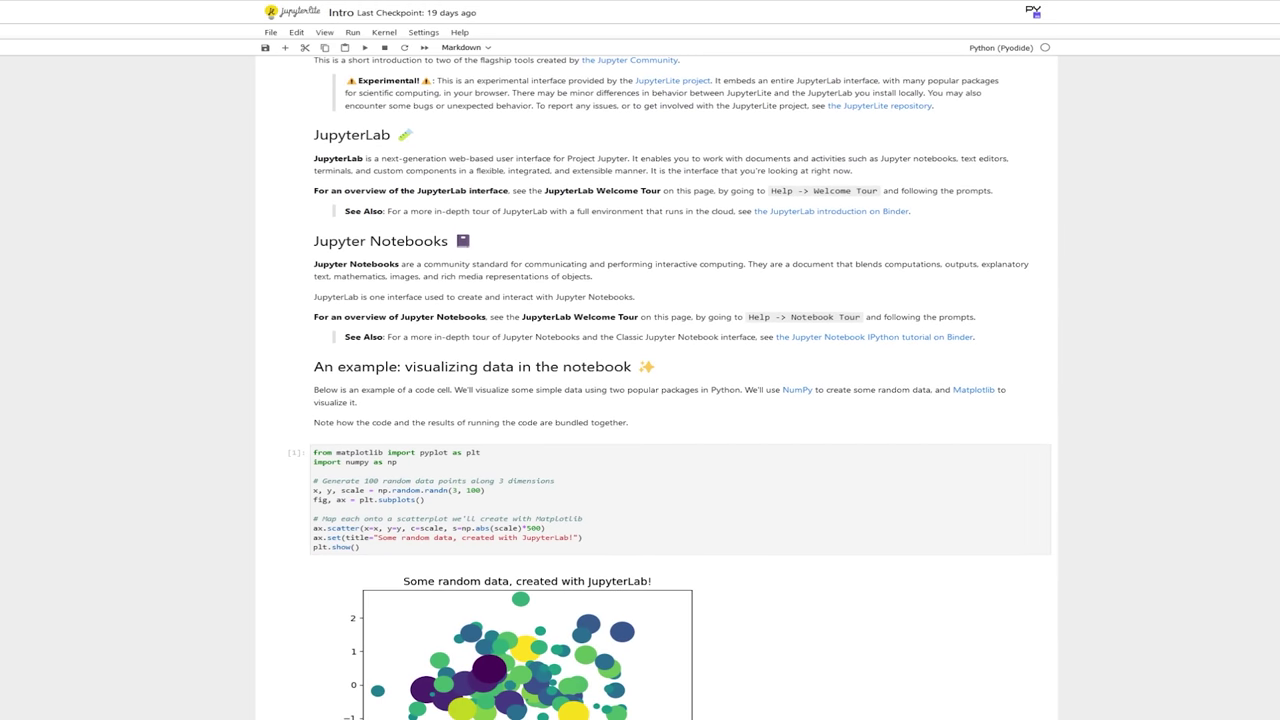
{"action": "scroll", "coordinate": [657, 390], "scroll_direction": "down", "scroll_amount": 3}
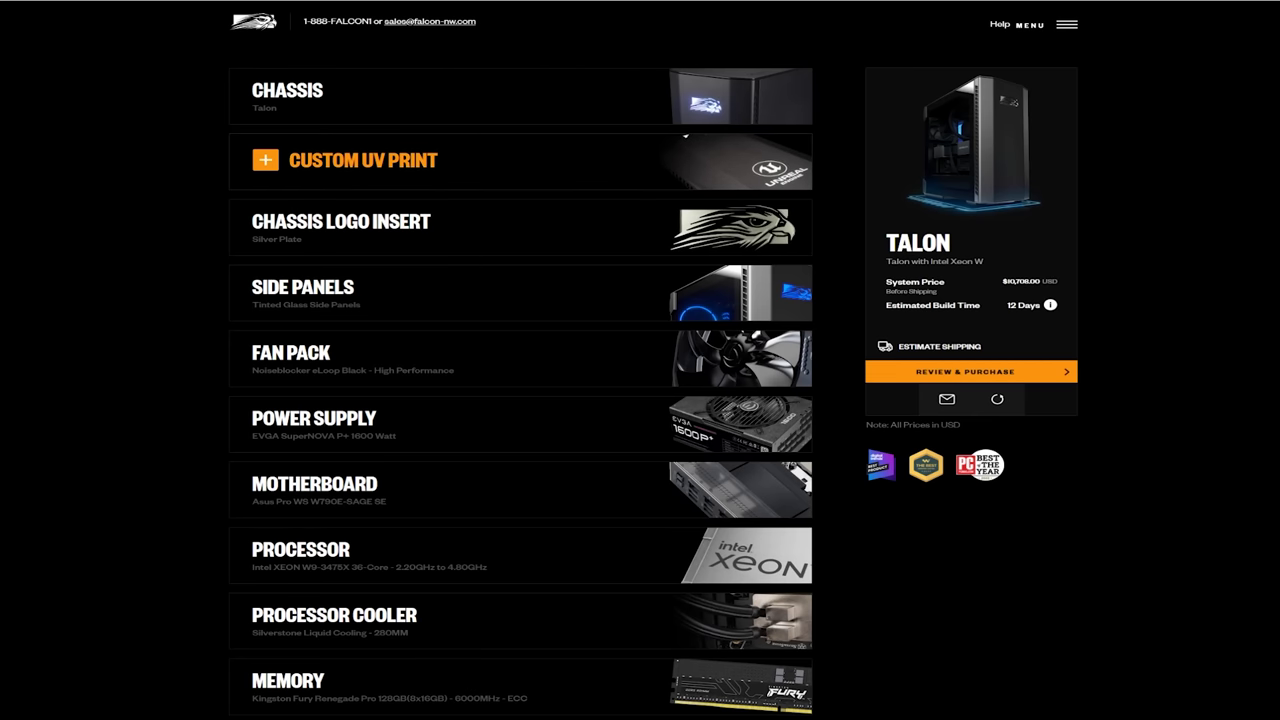
Review the UV print and side panel options, then select the 56-core Intel Xeon W9-3495X processor ($12,718.00)
{"action": "left_click", "coordinate": [685, 135]}
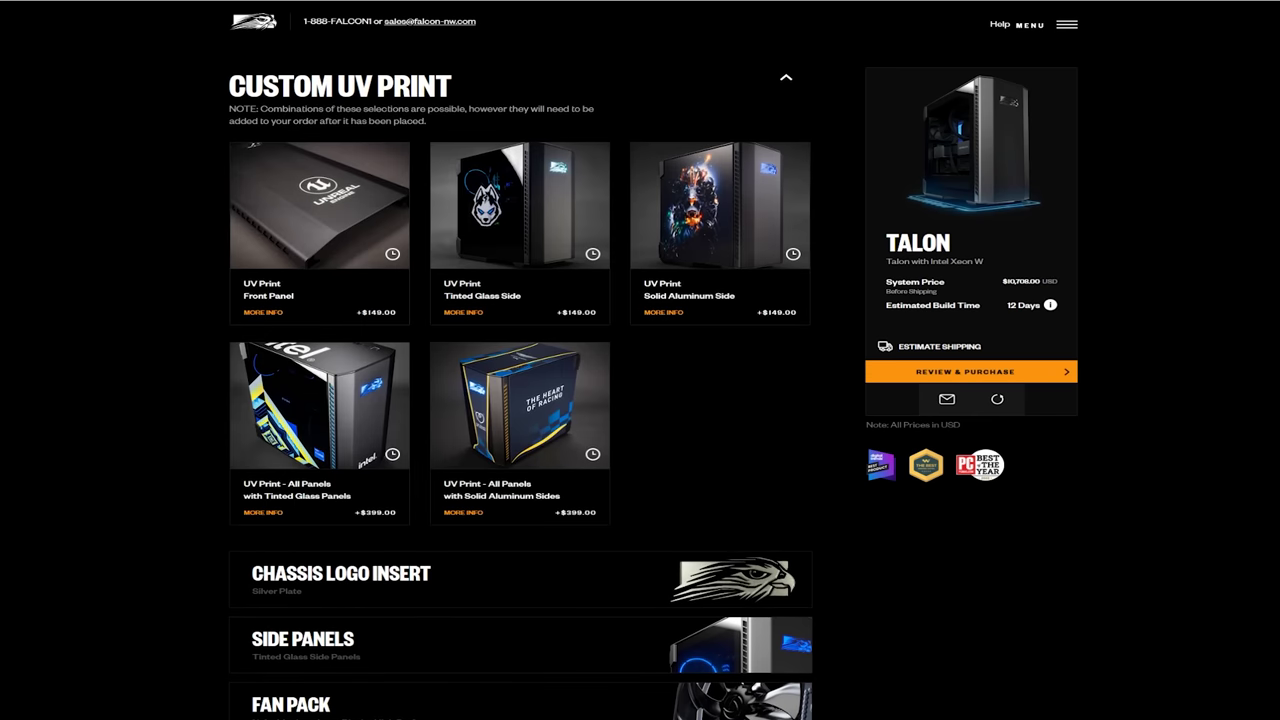
{"action": "scroll", "coordinate": [520, 345], "scroll_direction": "down", "scroll_amount": 3}
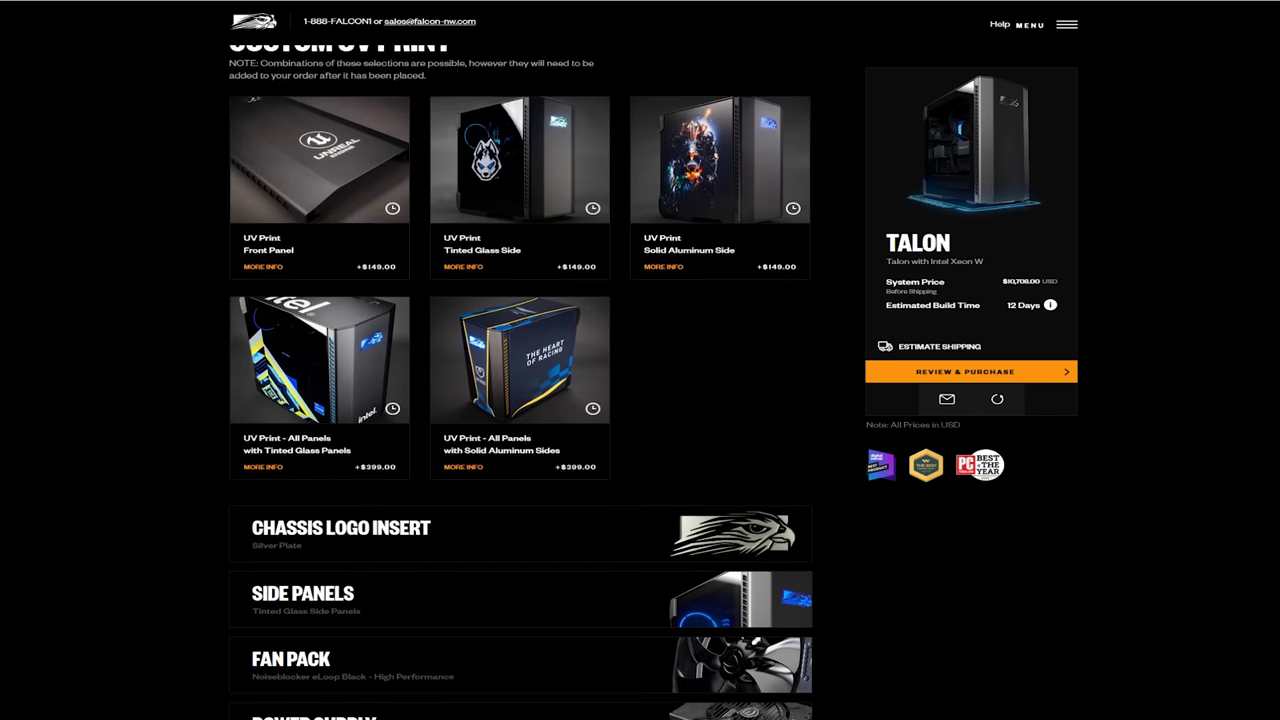
{"action": "left_click", "coordinate": [400, 340]}
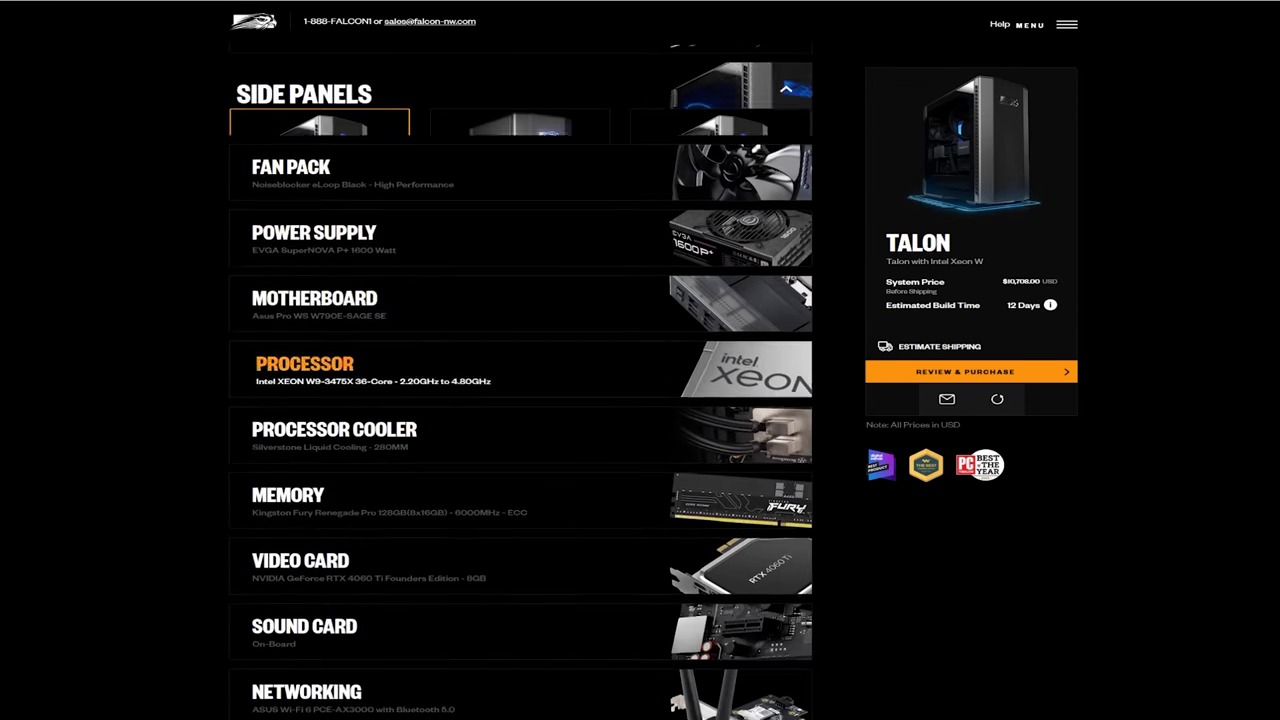
{"action": "scroll", "coordinate": [520, 345], "scroll_direction": "down", "scroll_amount": 2}
{"action": "scroll", "coordinate": [330, 210], "scroll_direction": "down", "scroll_amount": 2}
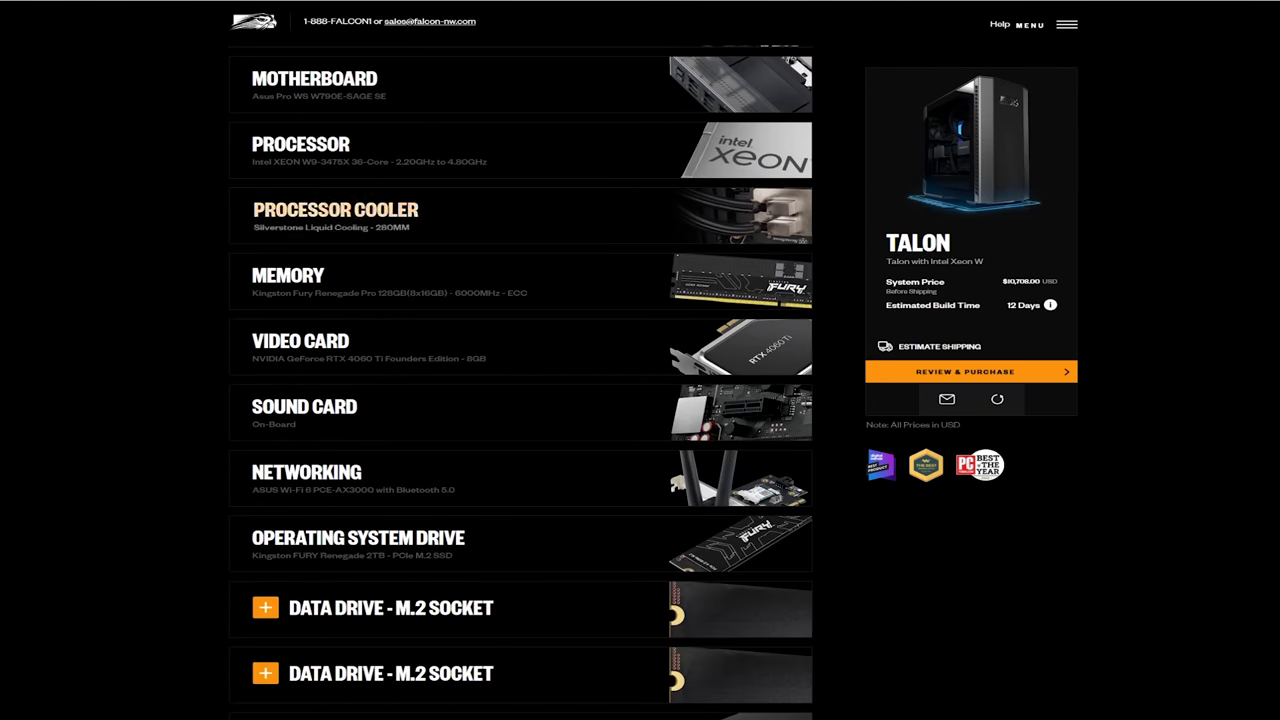
{"action": "left_click", "coordinate": [300, 143]}
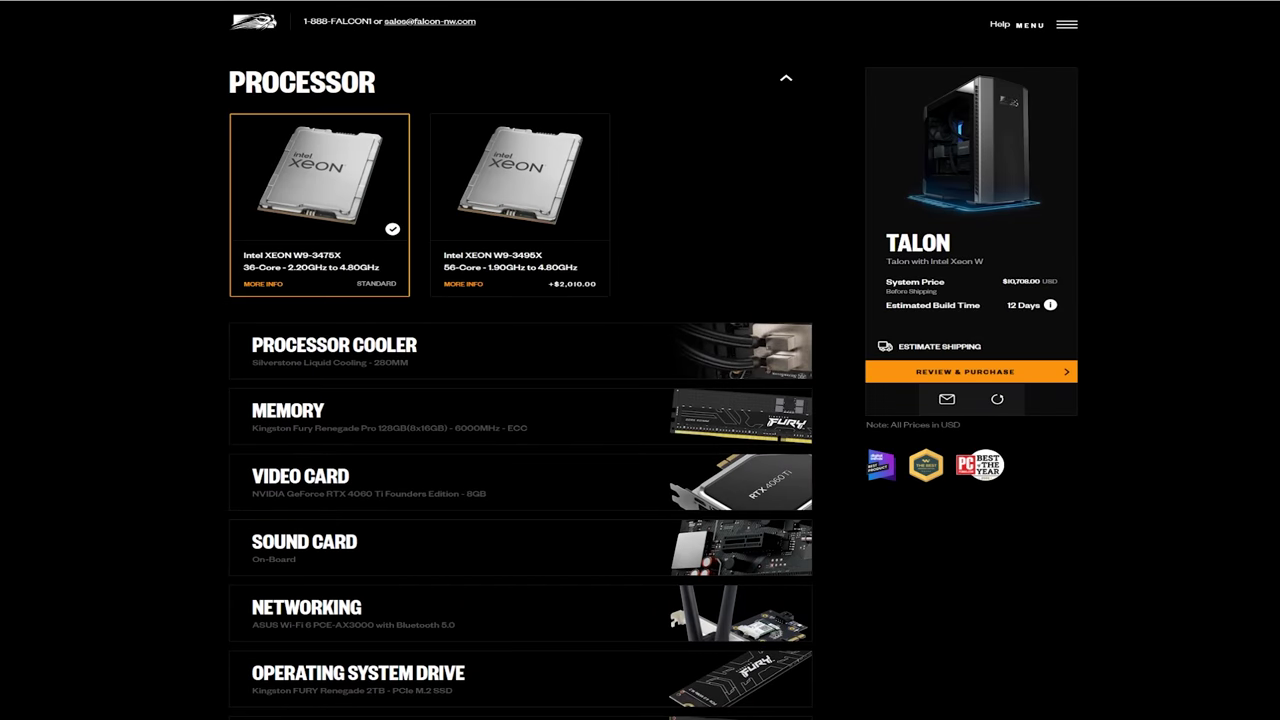
{"action": "left_click", "coordinate": [519, 180]}
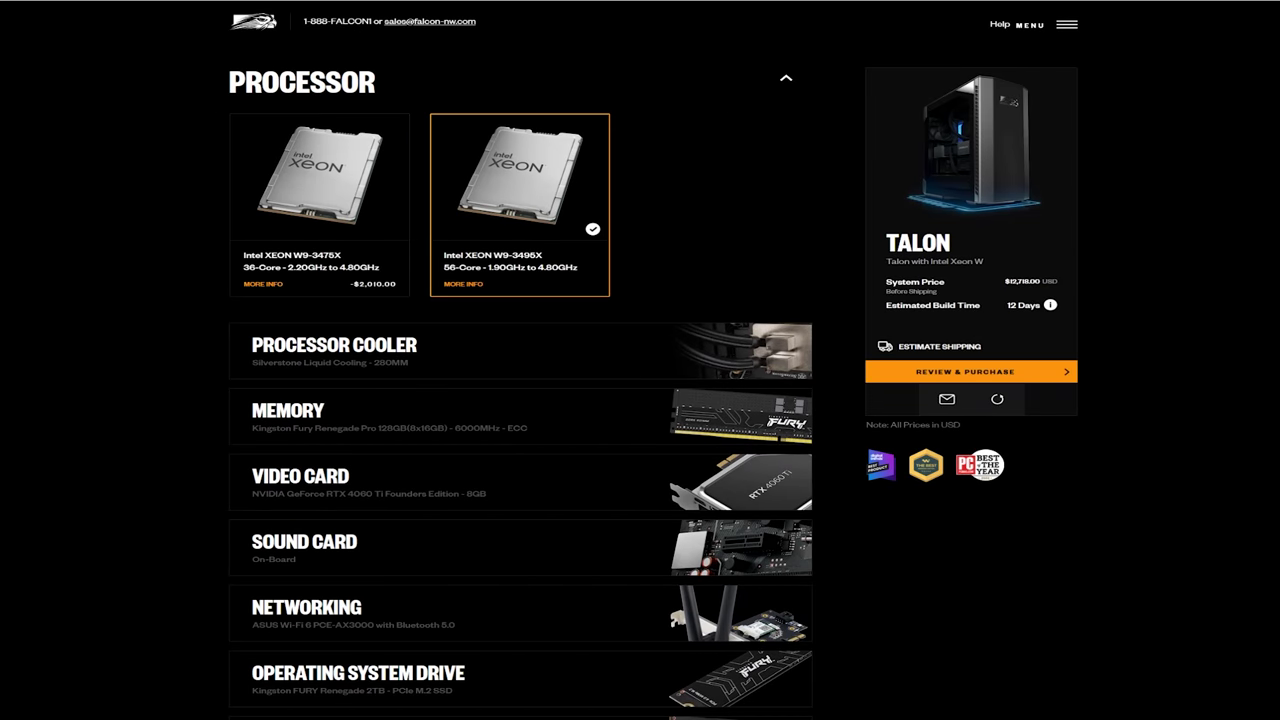